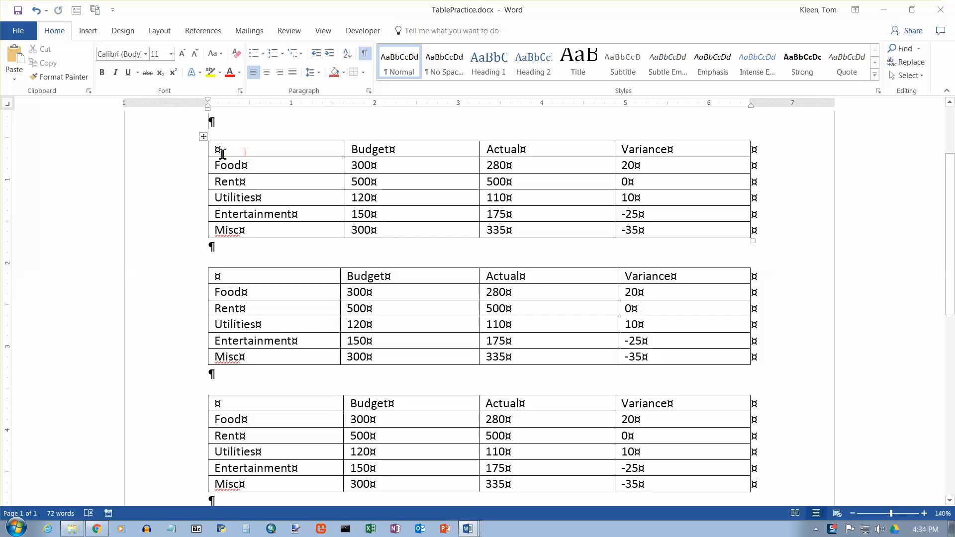
Examine the design and layout tools available for the first budget table, including its deletion options
left_click(249, 149)
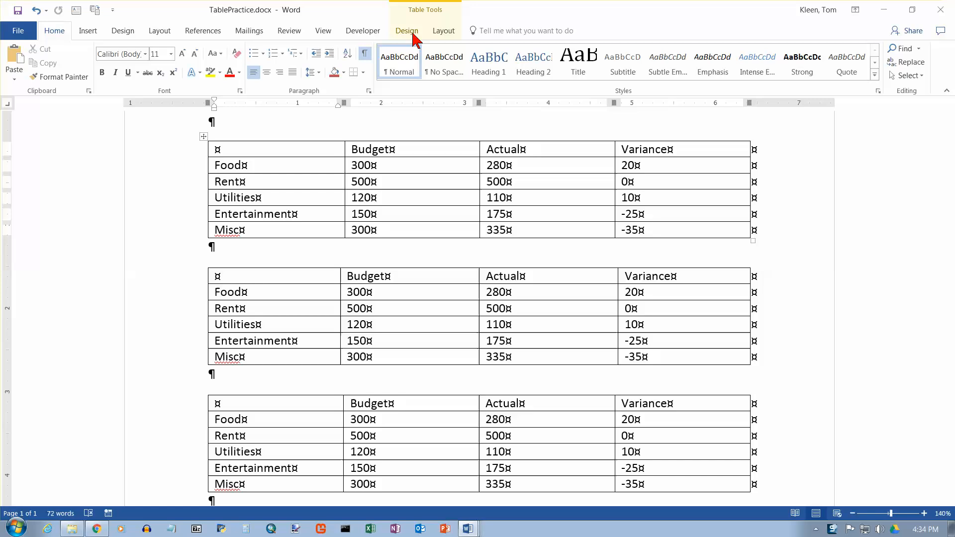
left_click(447, 34)
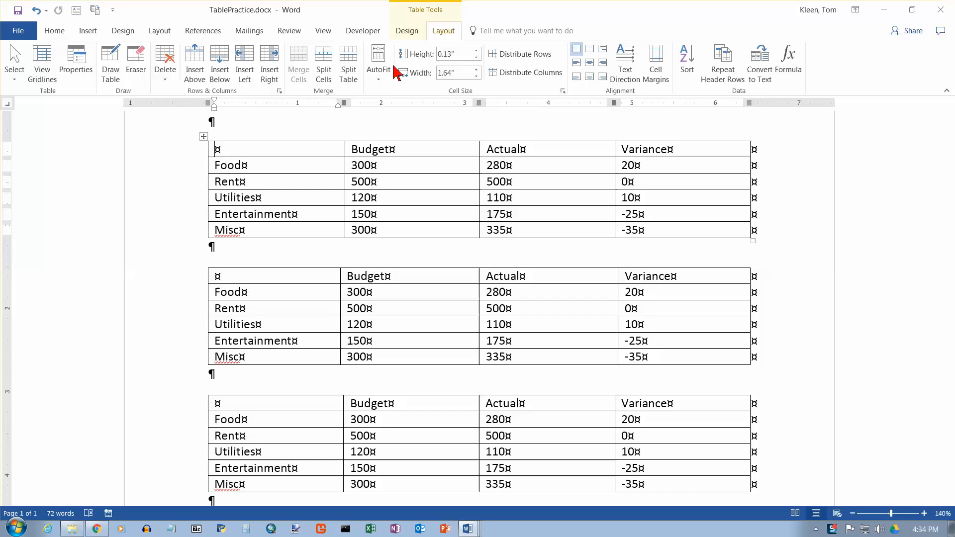
left_click(404, 30)
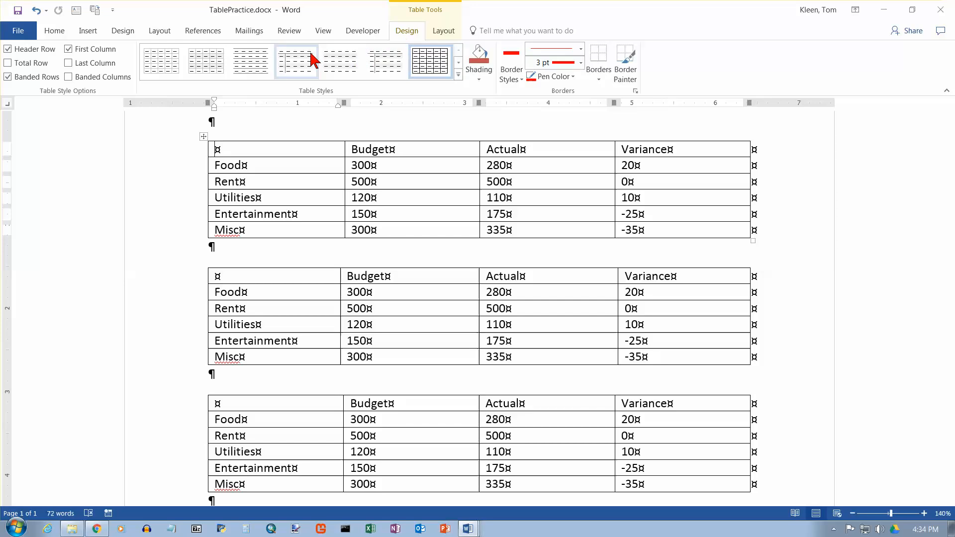
left_click(444, 32)
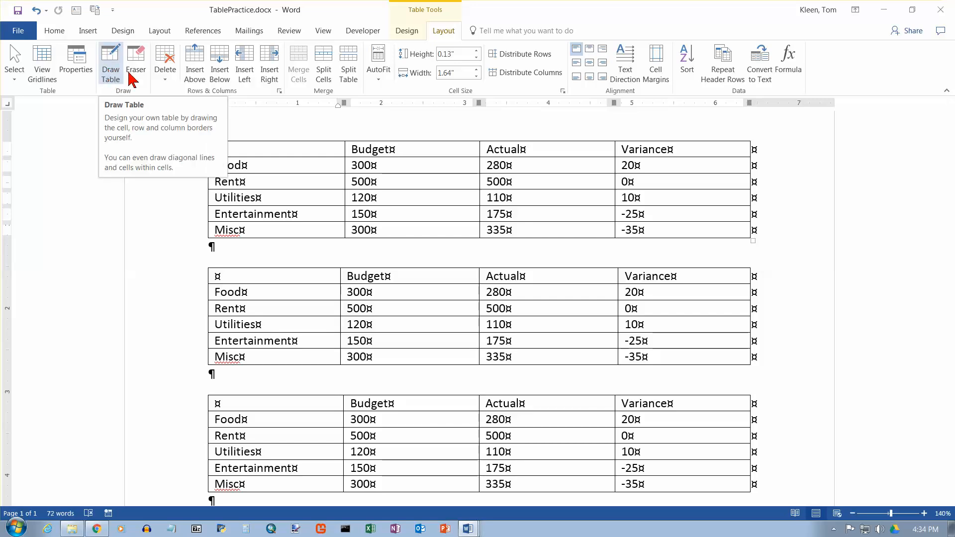
left_click(167, 82)
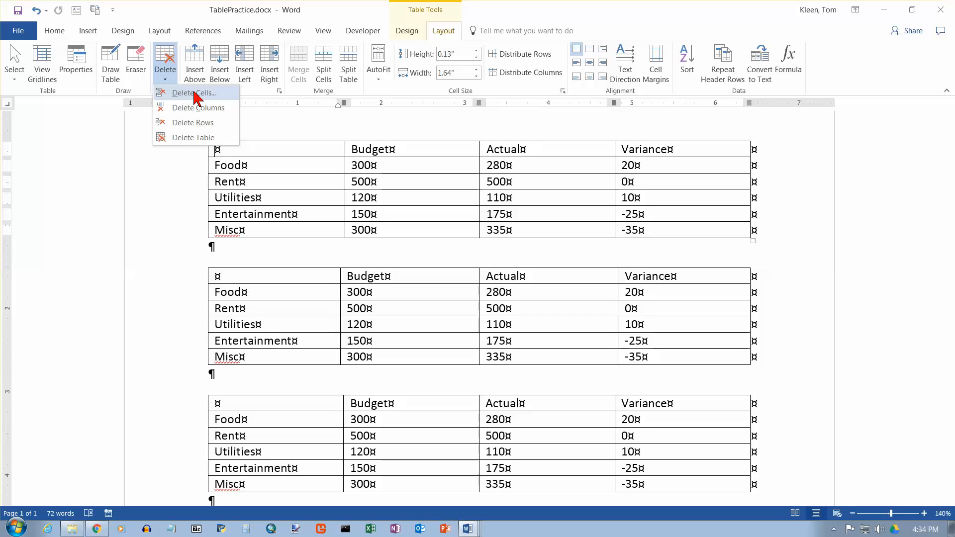
left_click(187, 174)
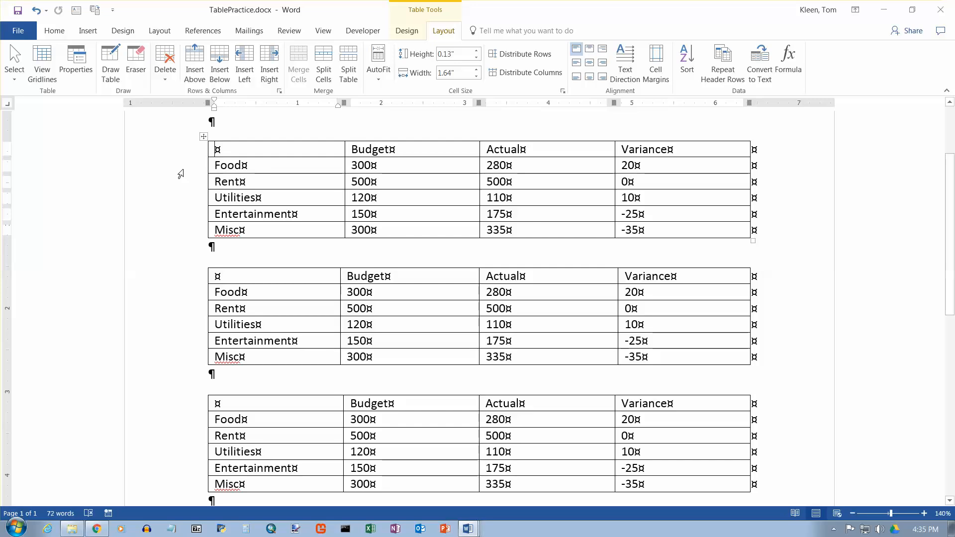
left_click(178, 123)
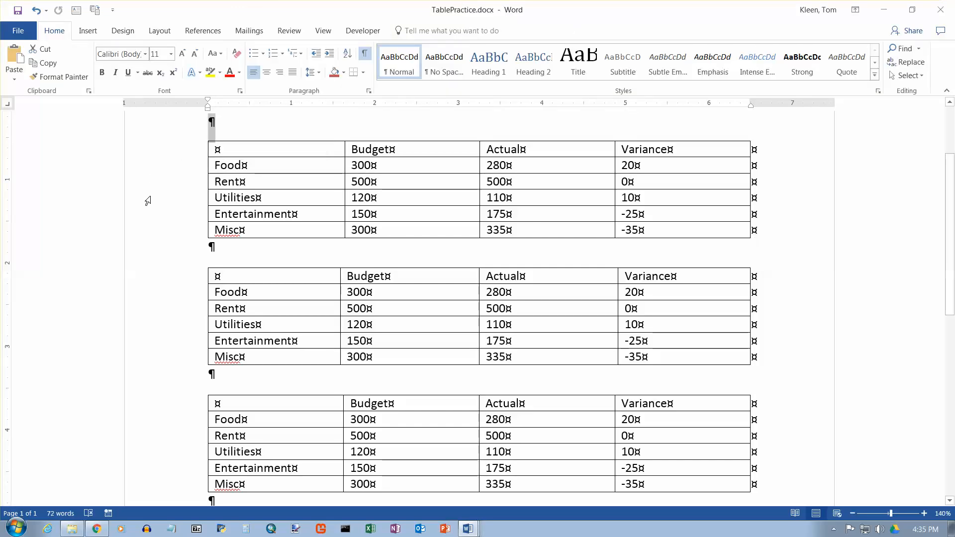
Delete the Food, Rent and Utilities rows from the first table and undo the deletion
mouse_move(204, 170)
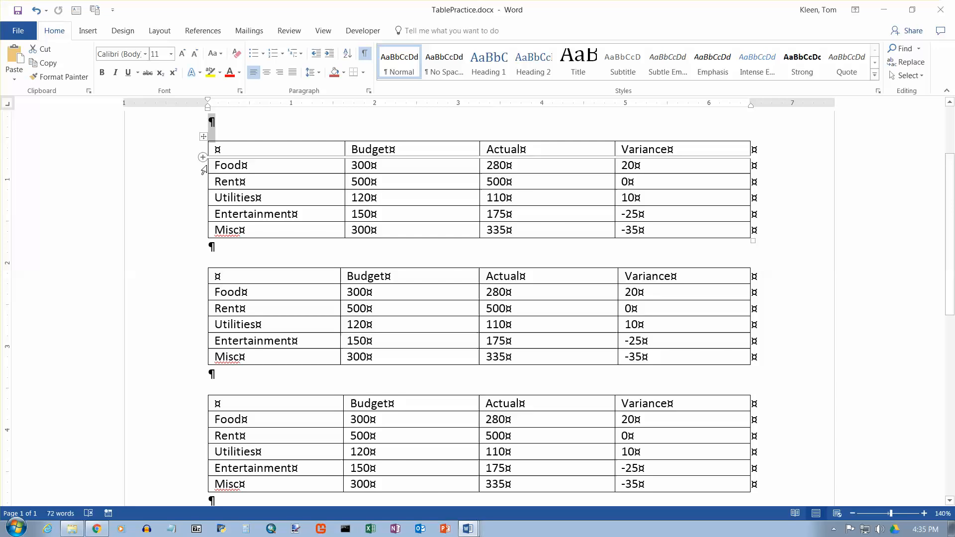
left_click_drag(204, 169, 204, 197)
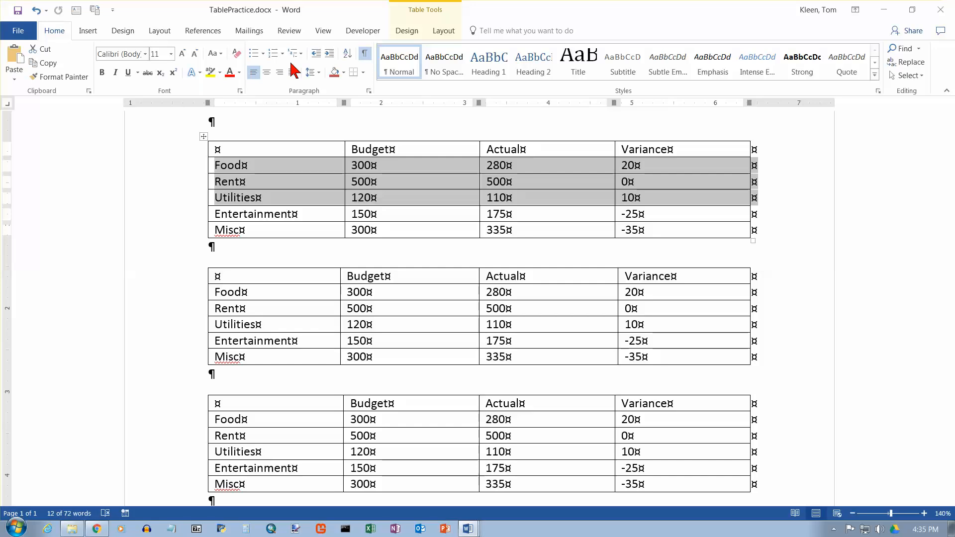
left_click(444, 31)
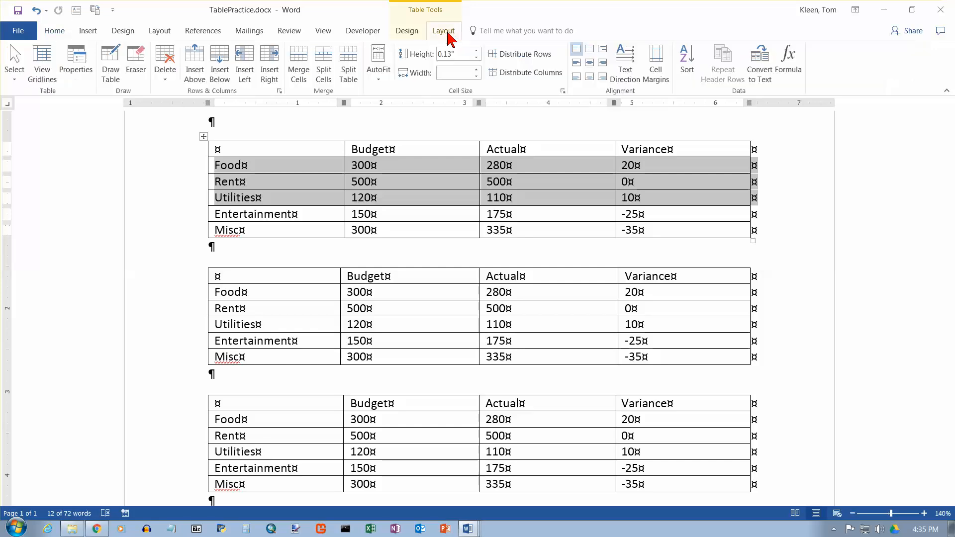
left_click(167, 81)
left_click(185, 131)
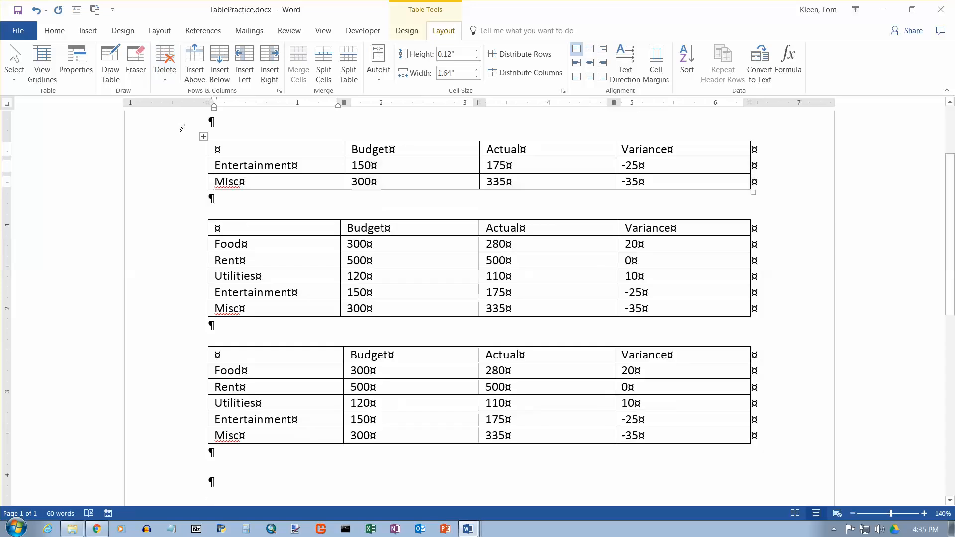
left_click(37, 11)
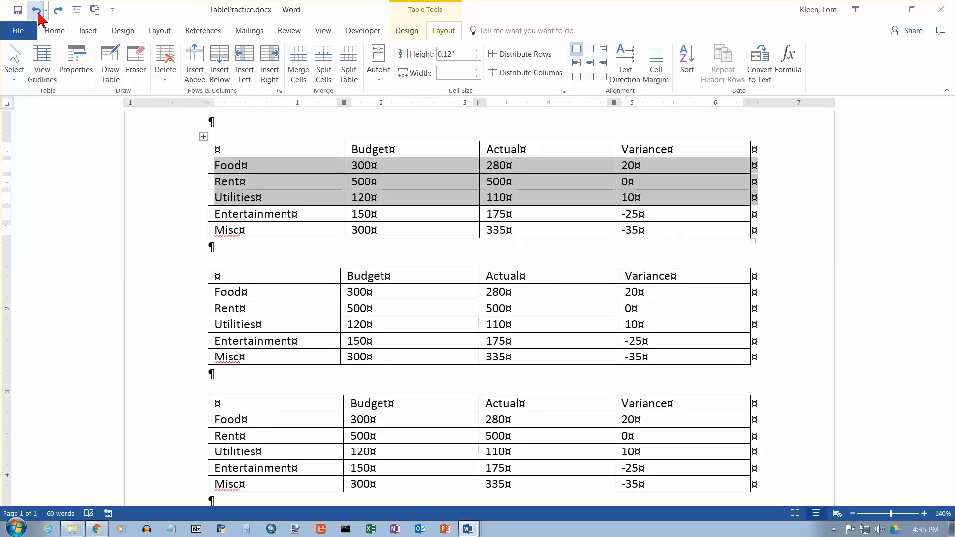
Delete the first two cells of the first table's Food row, shifting cells left, and undo the deletion
left_click(167, 80)
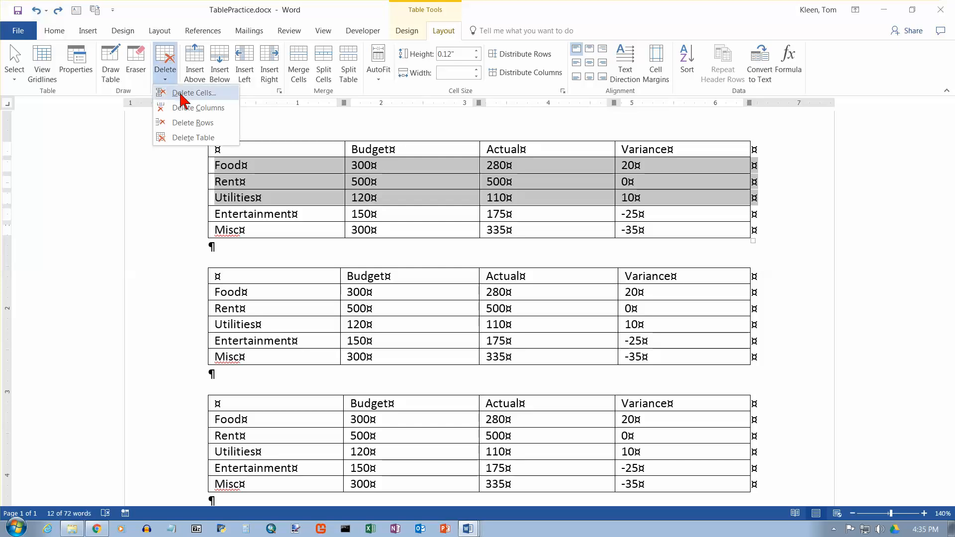
left_click(244, 149)
left_click(221, 167)
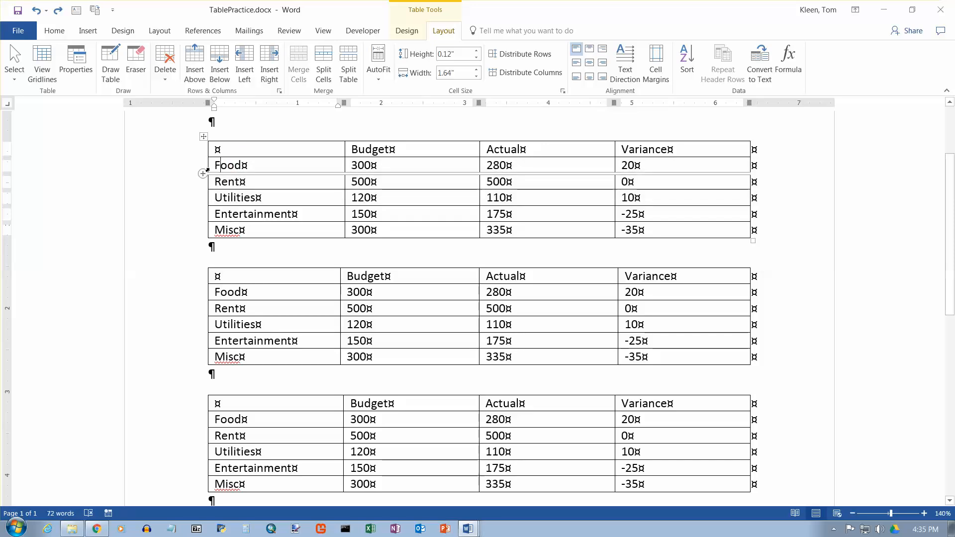
left_click_drag(221, 167, 384, 164)
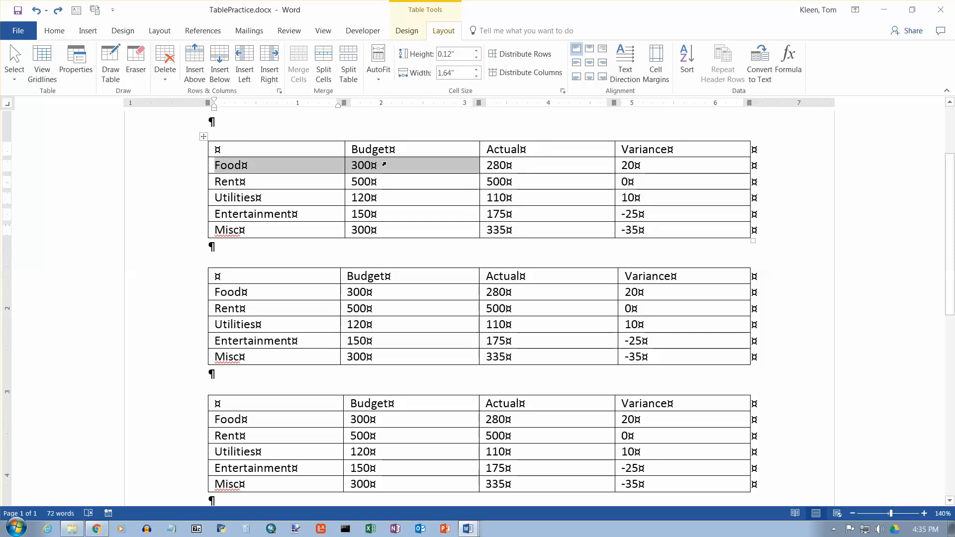
key("BackSpace")
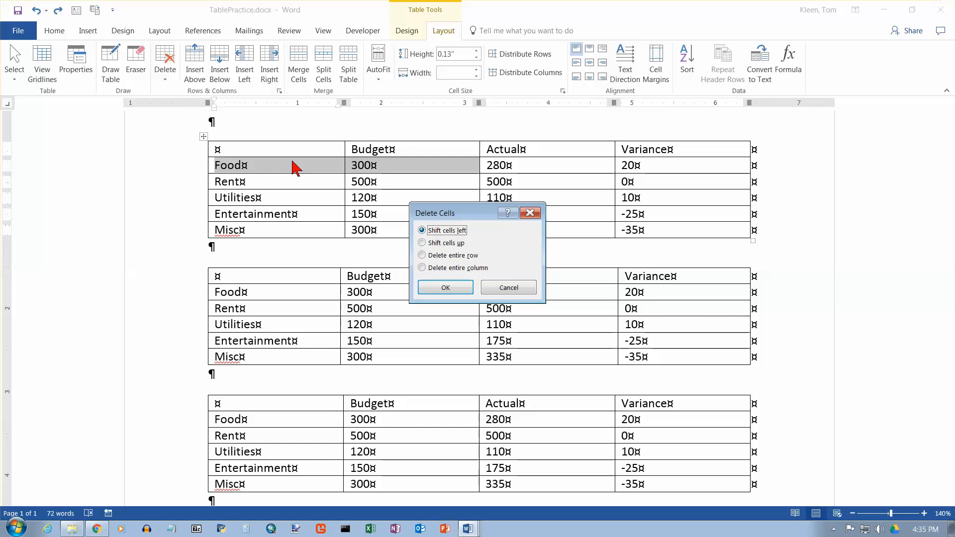
left_click(467, 290)
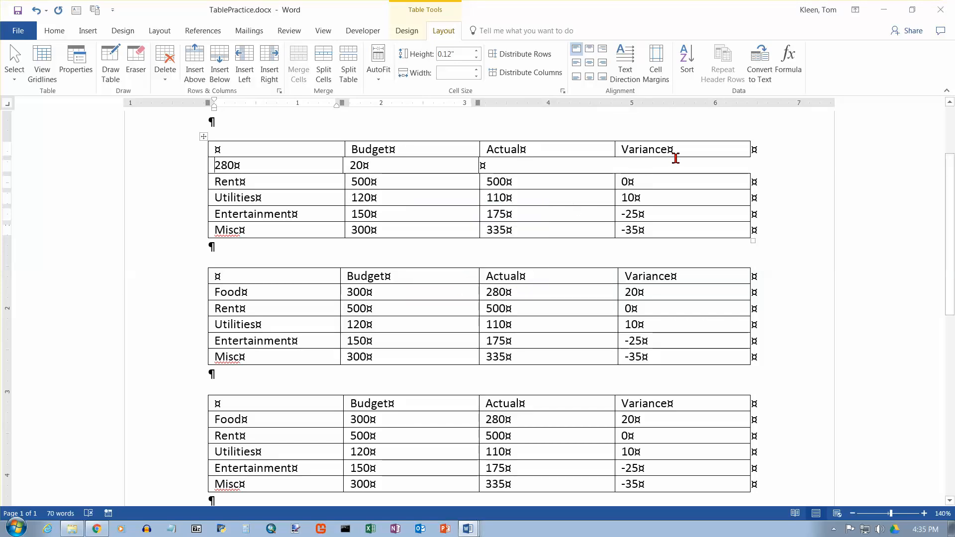
key("ctrl+z")
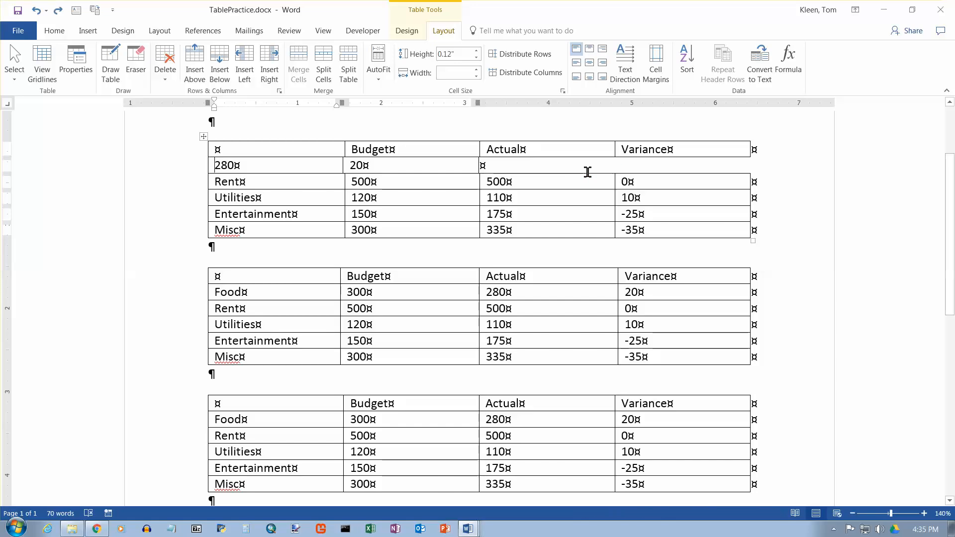
key("ctrl+z")
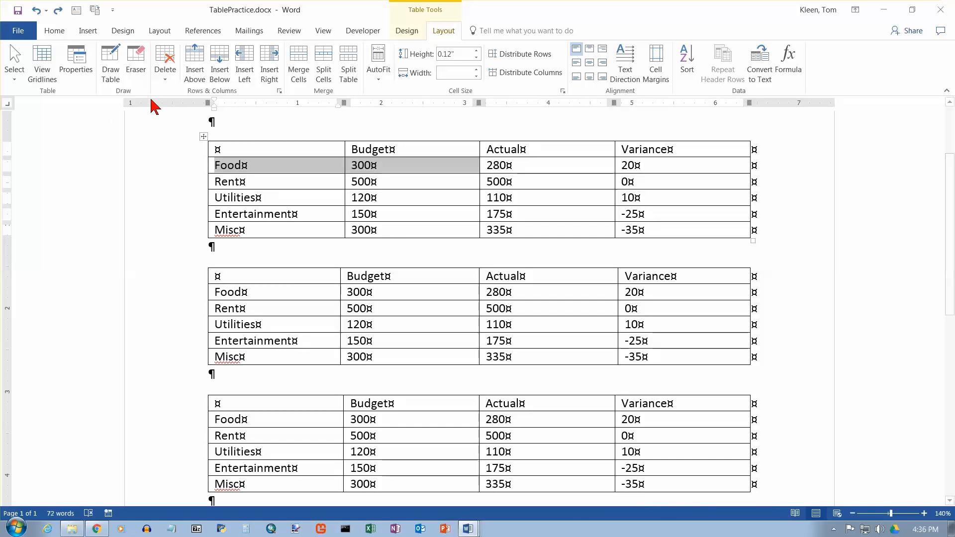
Clear the contents of all rows in the first table while keeping its grid, and undo the clearing
left_click(187, 150)
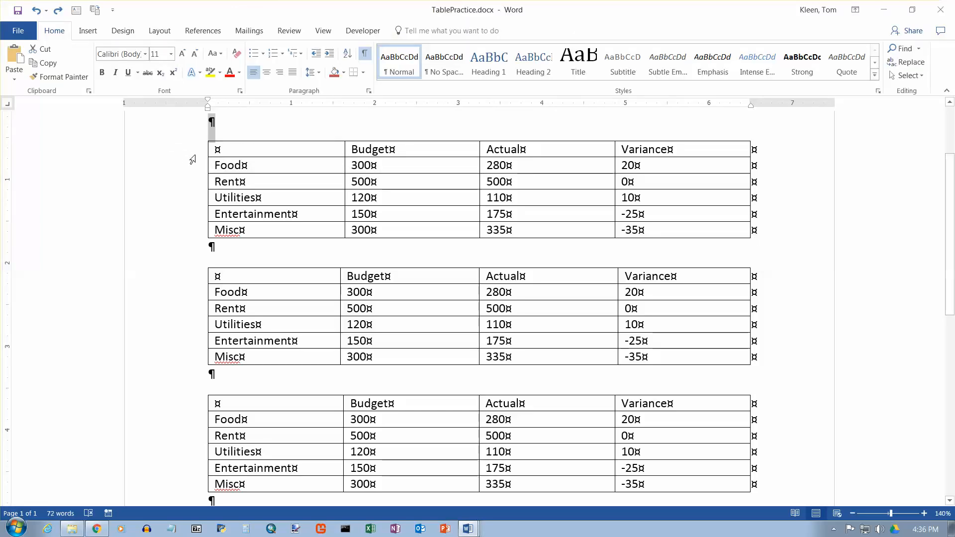
left_click_drag(195, 152, 213, 202)
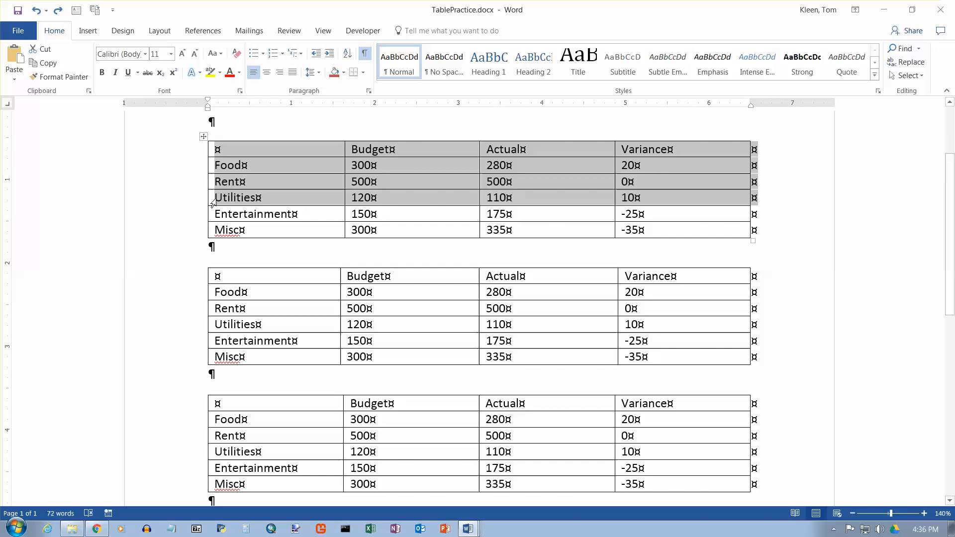
left_click_drag(213, 202, 213, 230)
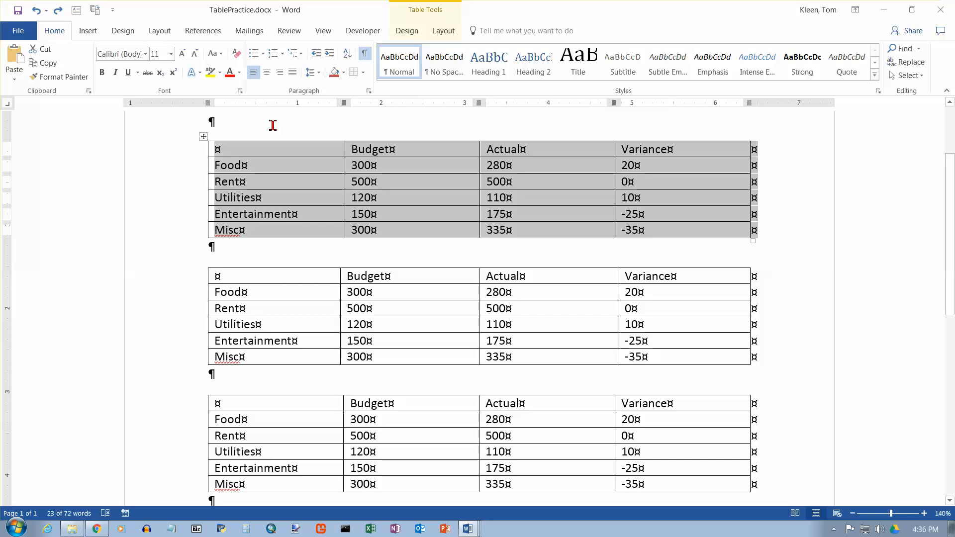
key("Delete")
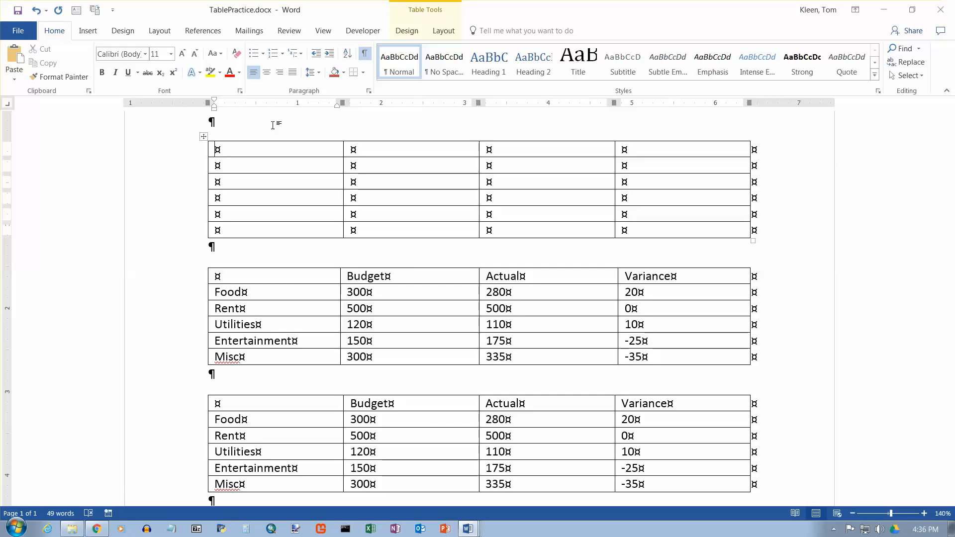
key("ctrl+z")
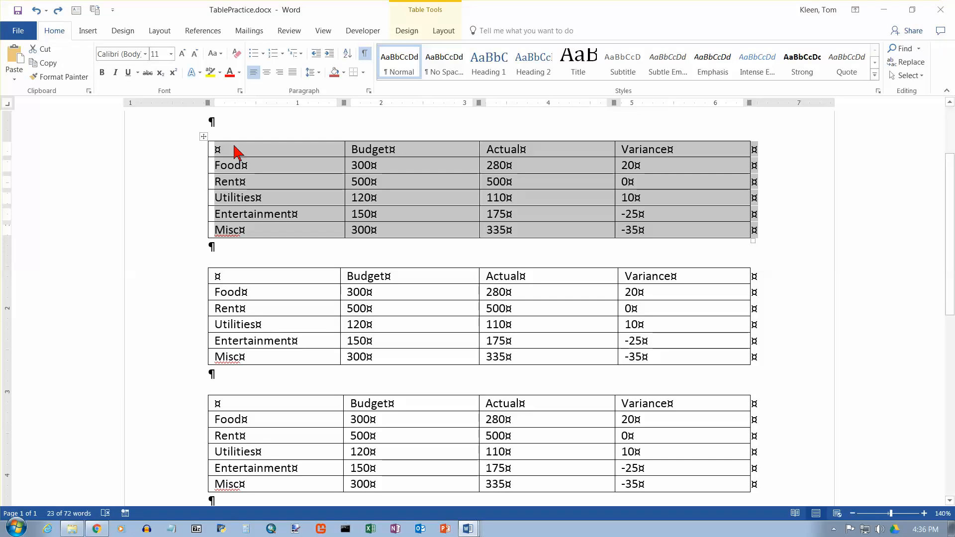
Delete the entire first table from the document and undo the deletion
left_click(444, 30)
left_click(164, 64)
left_click(175, 137)
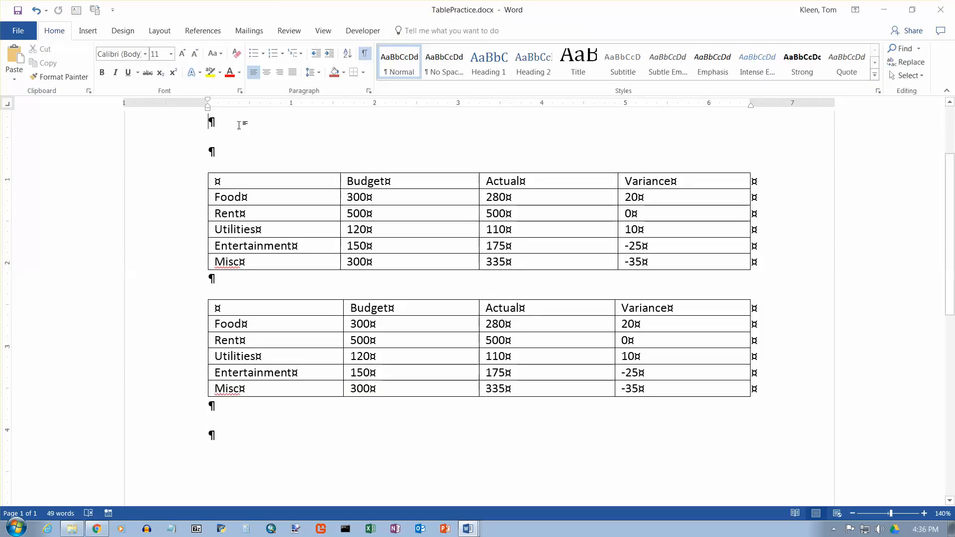
left_click(36, 10)
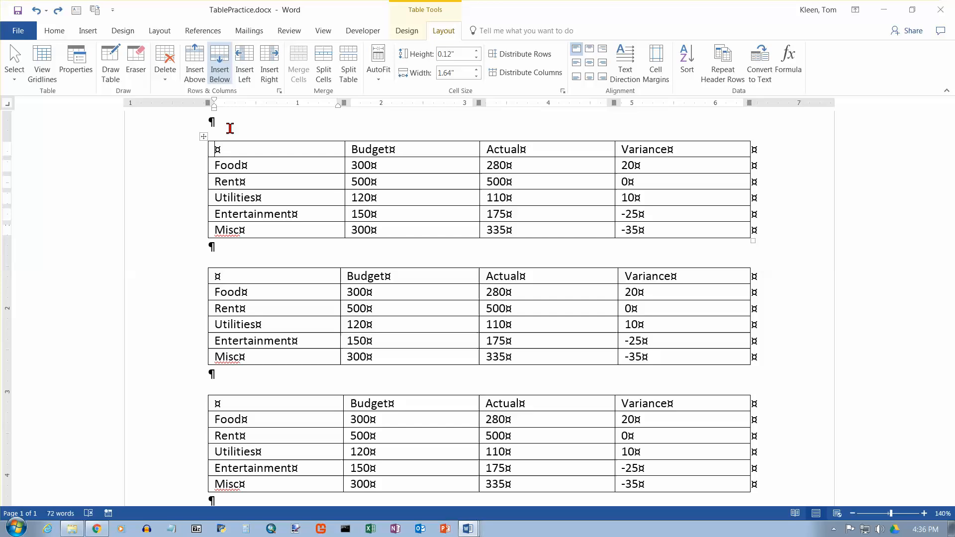
Insert an empty row above the first table's header row and another below its Misc row
mouse_move(203, 173)
mouse_move(192, 158)
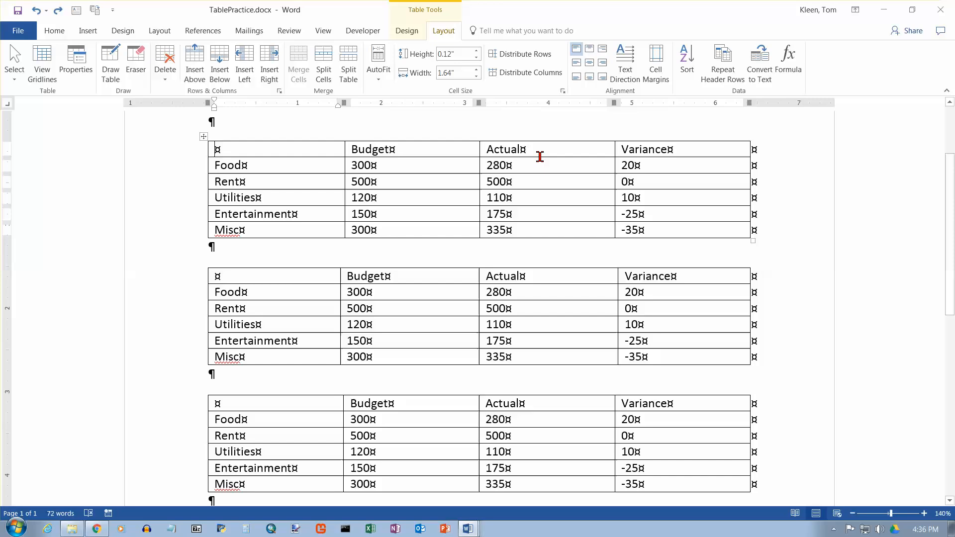
left_click(194, 62)
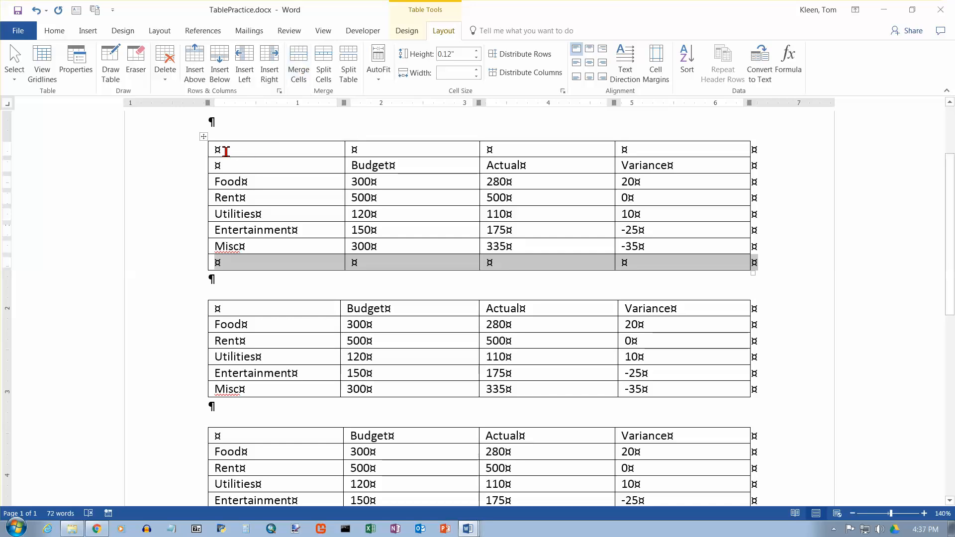
Merge the four cells of the first table's empty top row and enter "My Budget" in the merged cell
left_click_drag(213, 150, 653, 148)
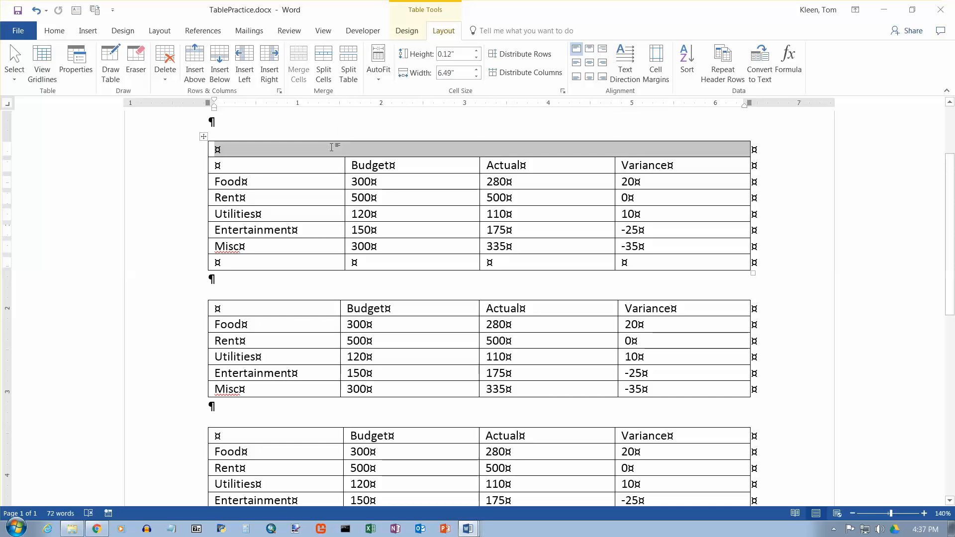
left_click(331, 151)
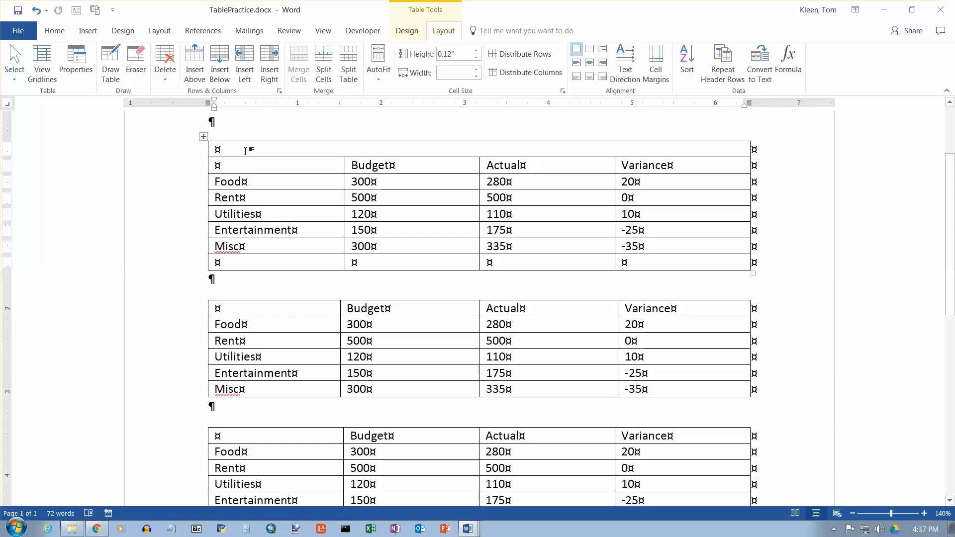
type("My ")
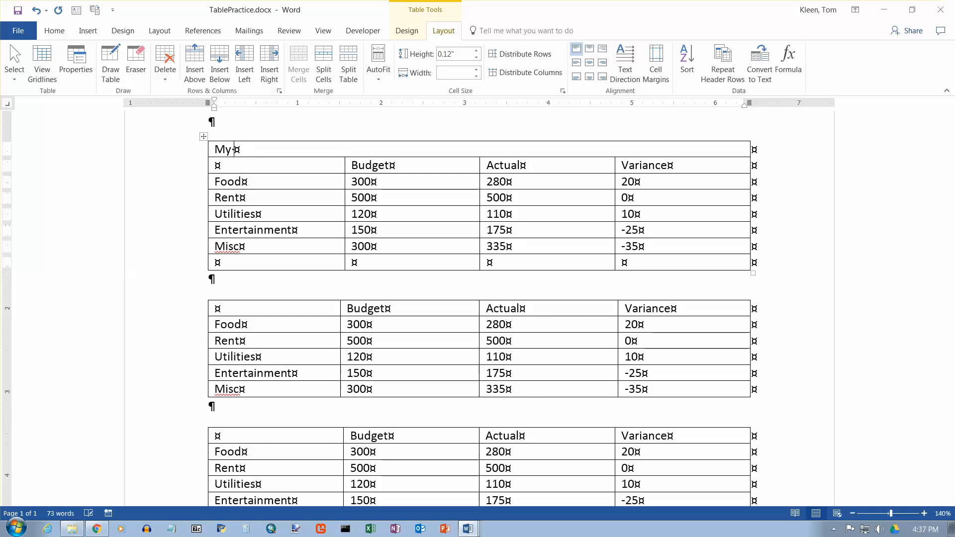
type("Budget")
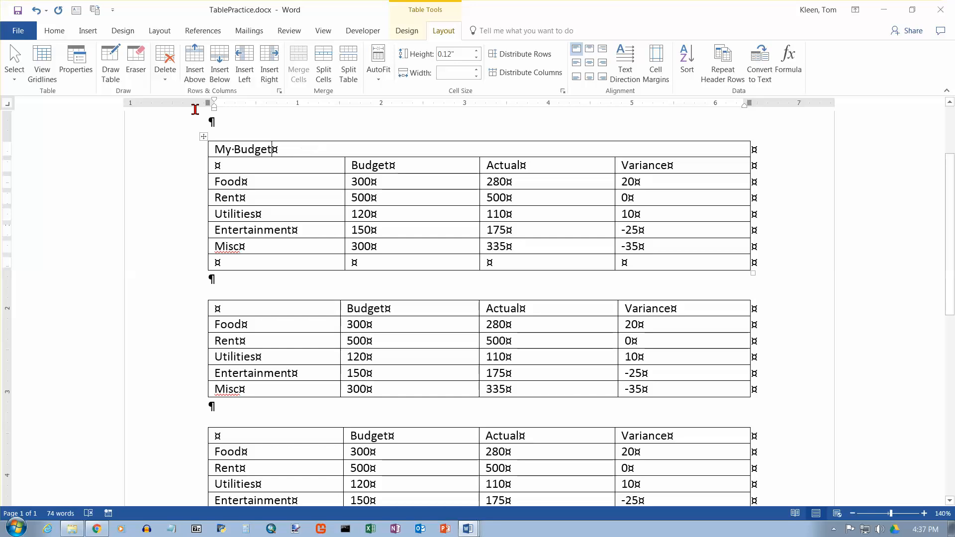
Apply the Title style to the "My Budget" text and center it in the merged cell
left_click(59, 32)
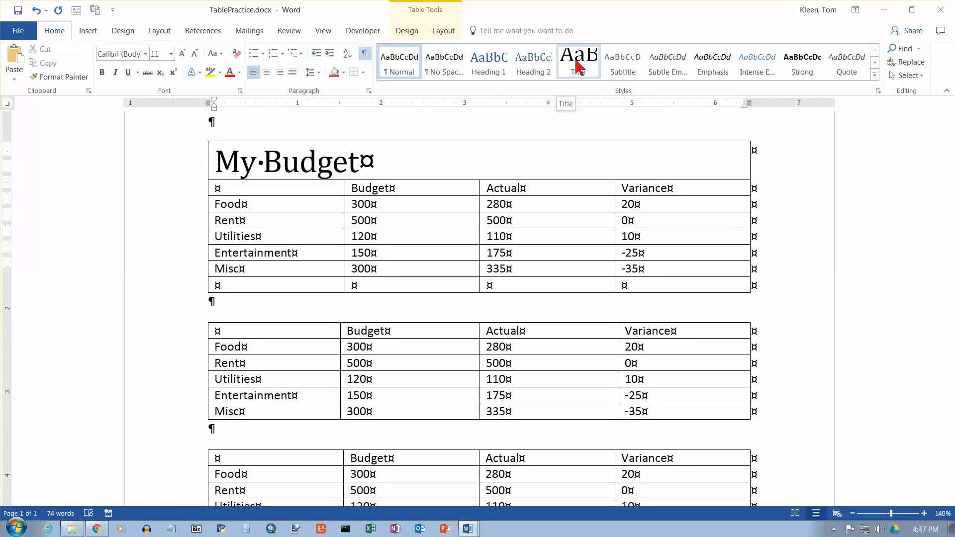
left_click(577, 65)
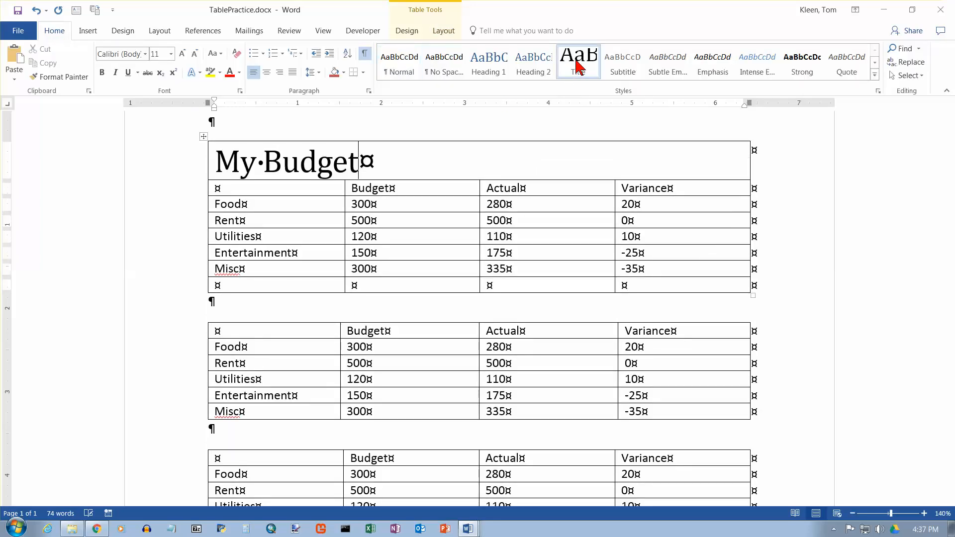
left_click(267, 73)
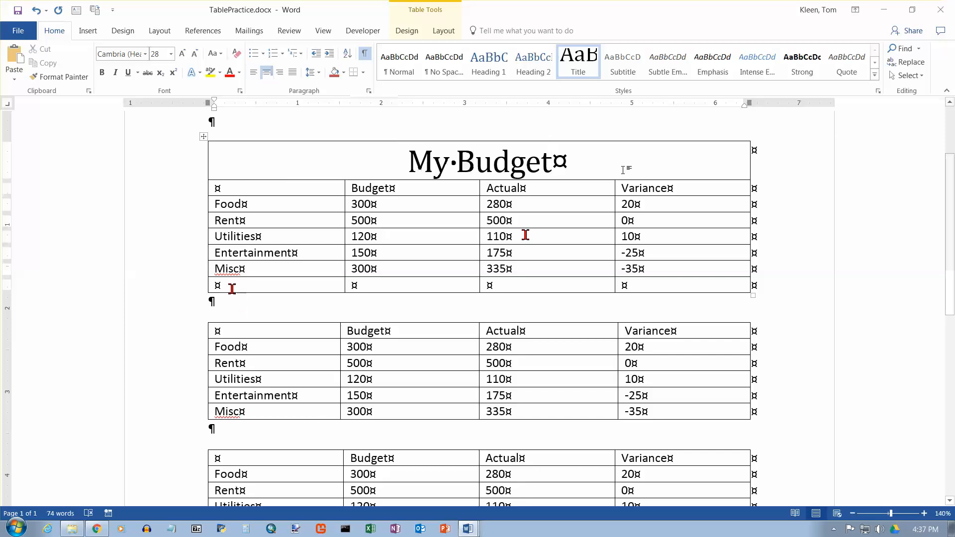
Enter "Totals" in the first cell of the first table's empty bottom row
left_click(232, 289)
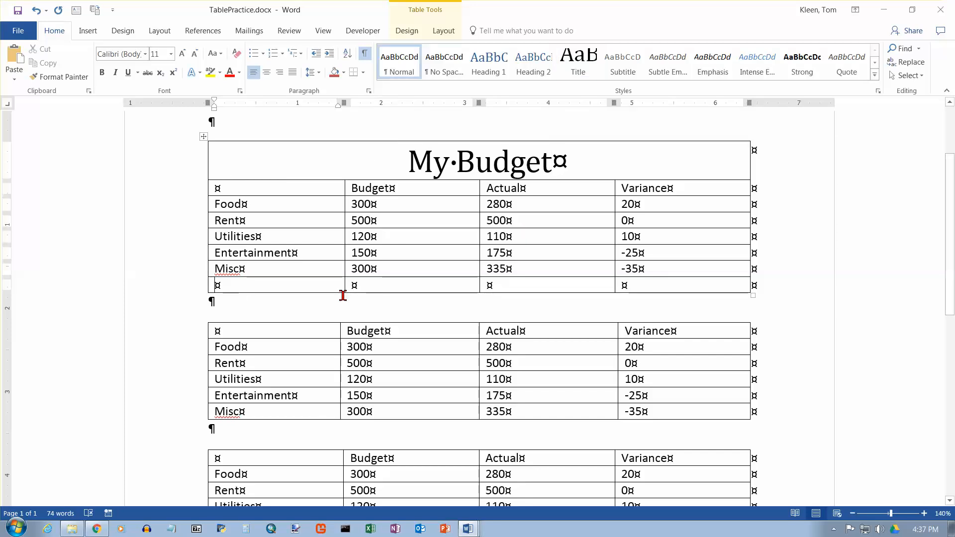
type("Totals")
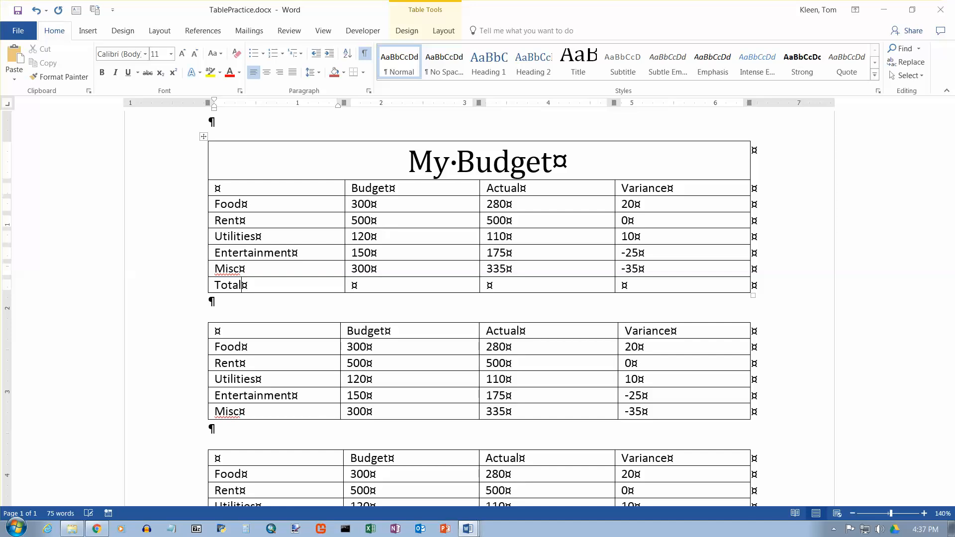
Split the merged "My Budget" title cell into four columns and undo the split
left_click(493, 164)
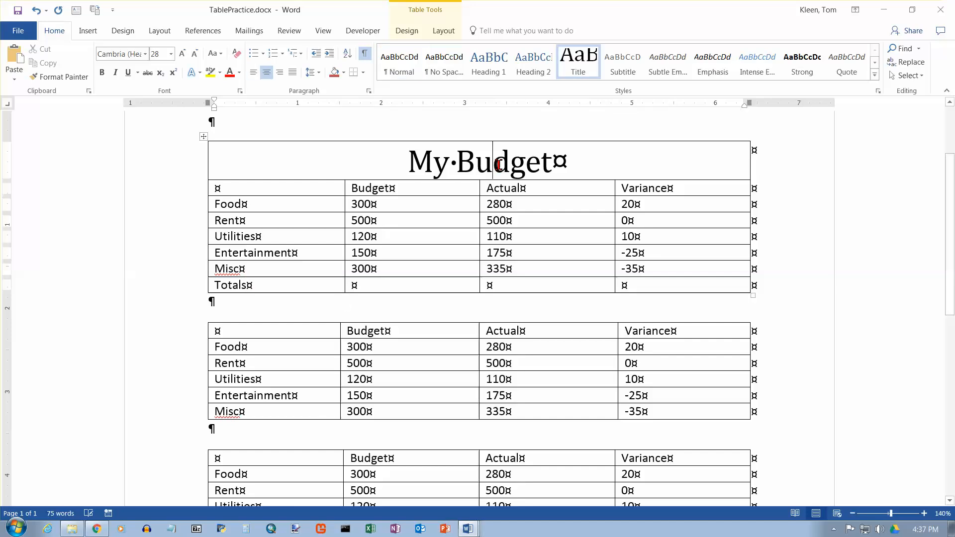
left_click(446, 34)
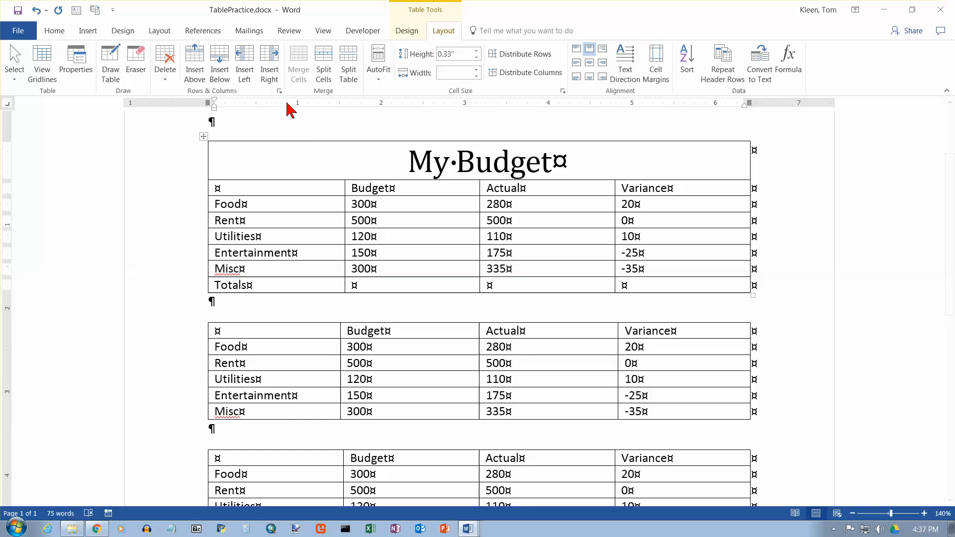
left_click(326, 62)
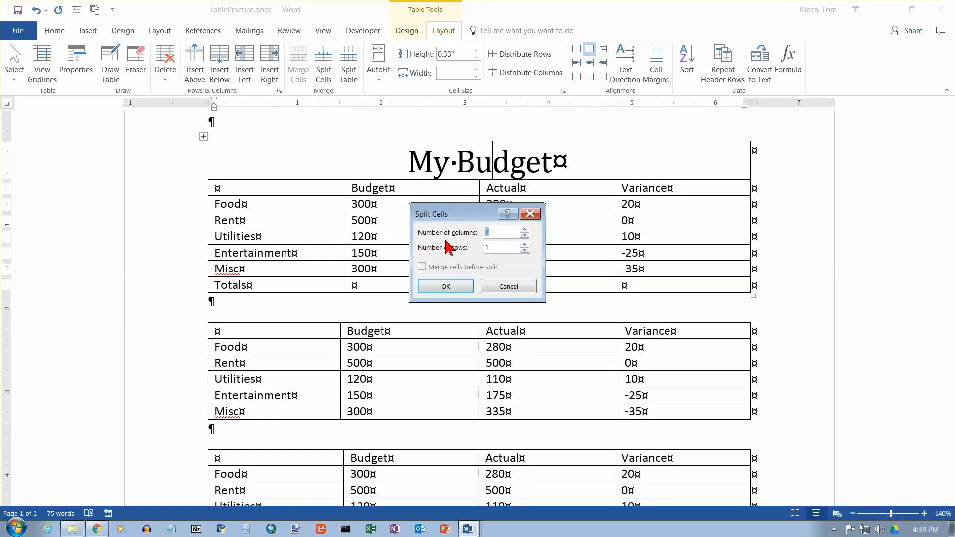
left_click(456, 287)
left_click(459, 287)
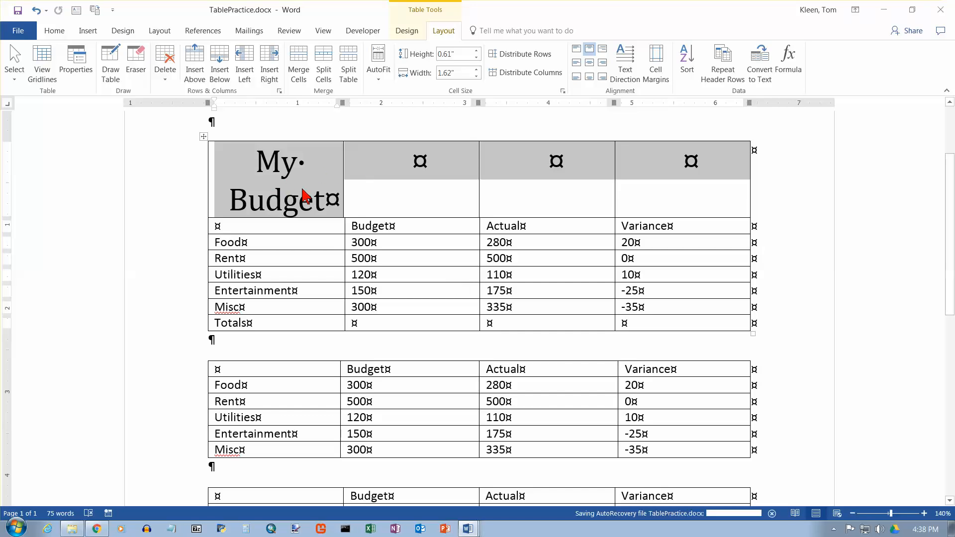
left_click(431, 197)
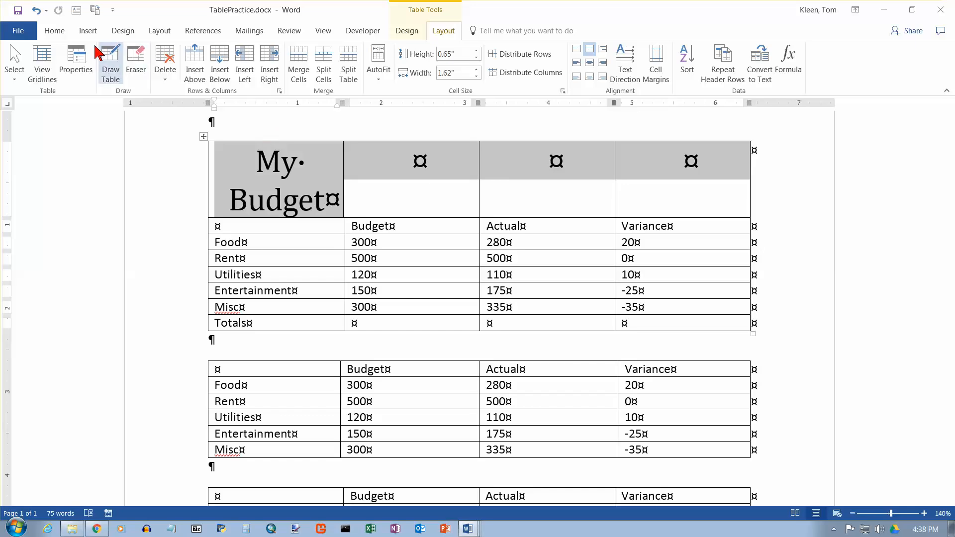
key("ctrl+z")
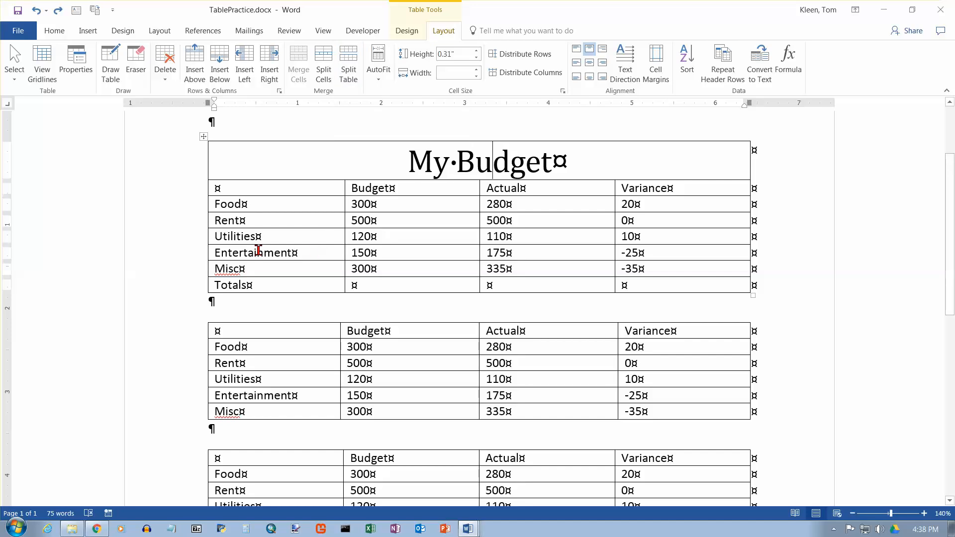
Add three empty paragraphs between the first and second tables
left_click(216, 236)
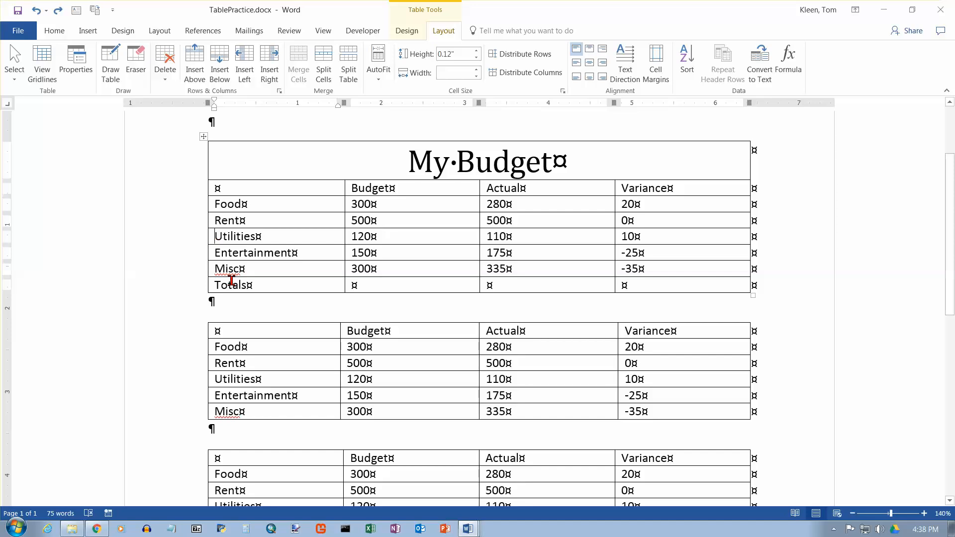
left_click(226, 302)
key("Return")
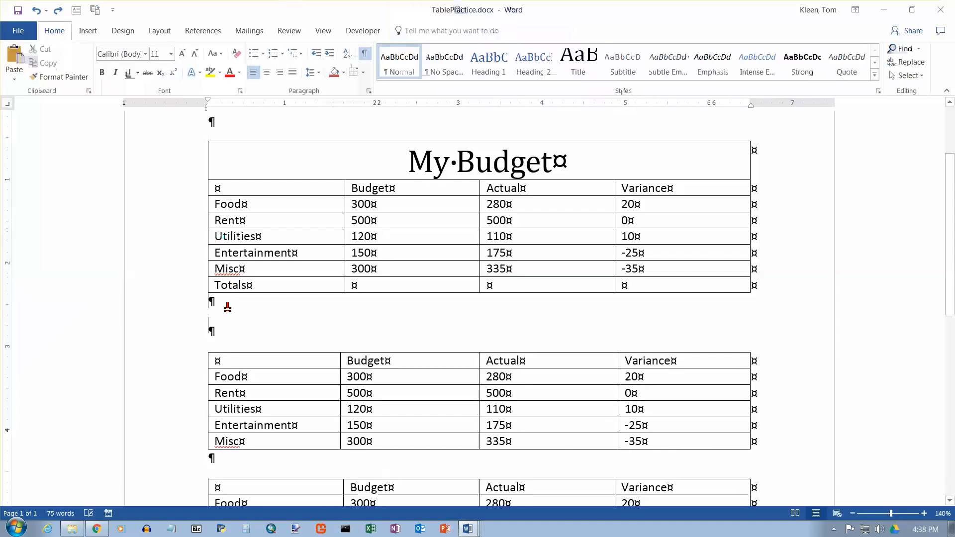
key("Return")
key("Return")
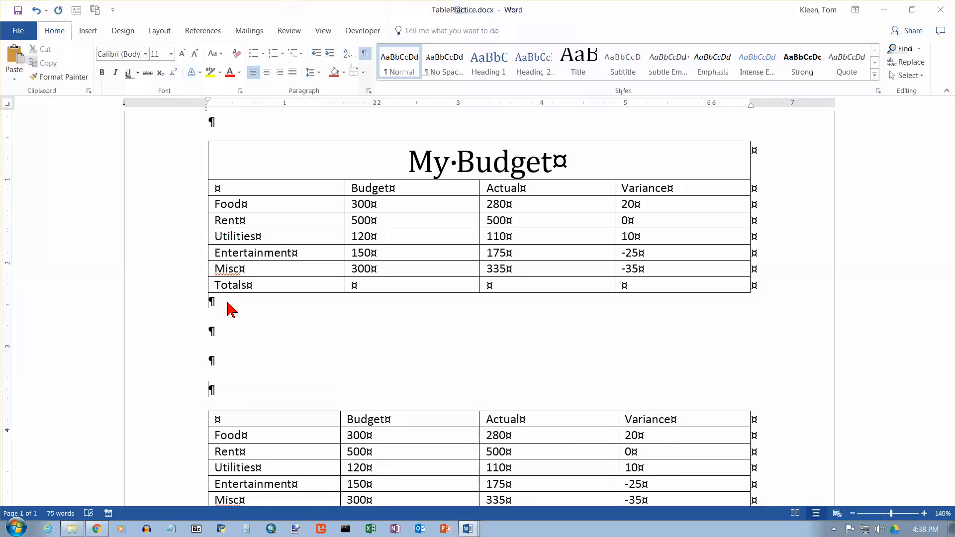
Split the first table at the Utilities row so that row starts a separate table
left_click(215, 240)
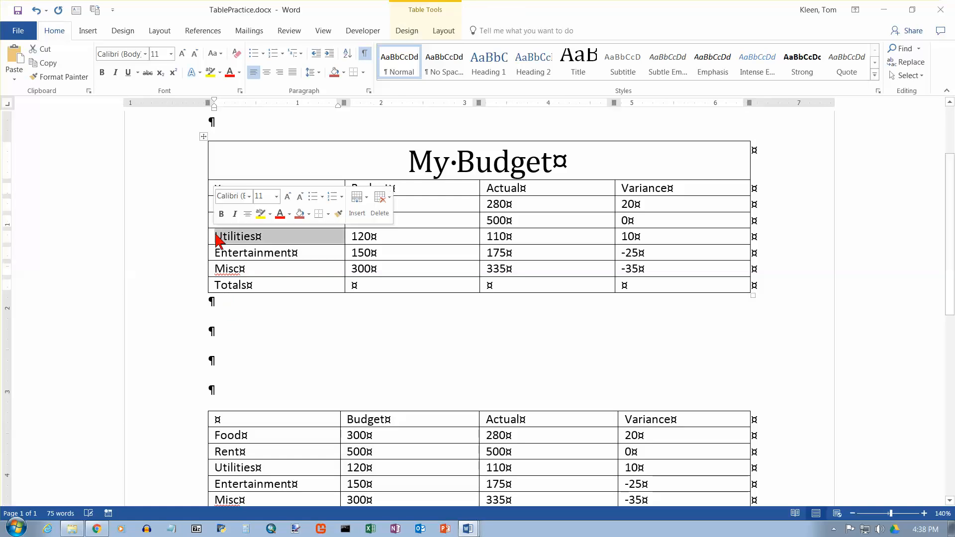
key("Left")
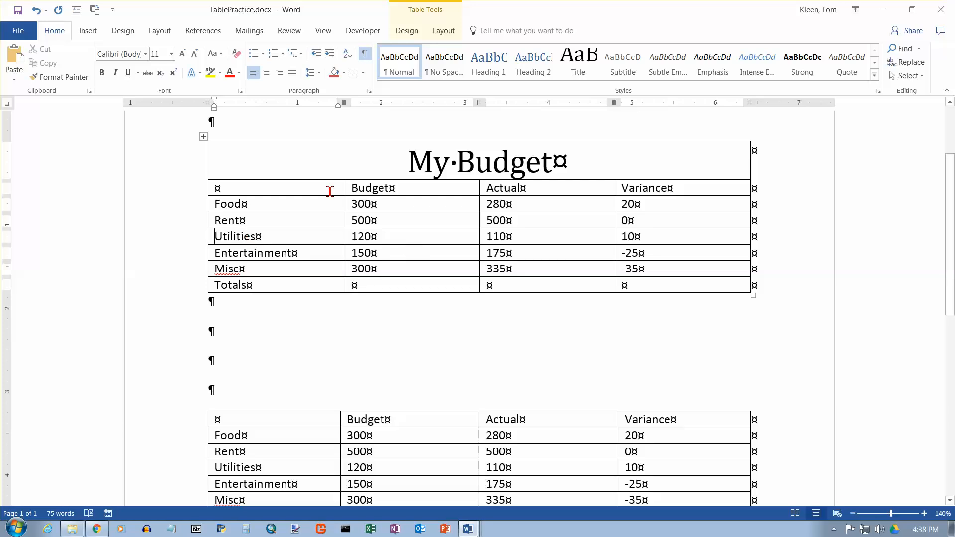
left_click(439, 35)
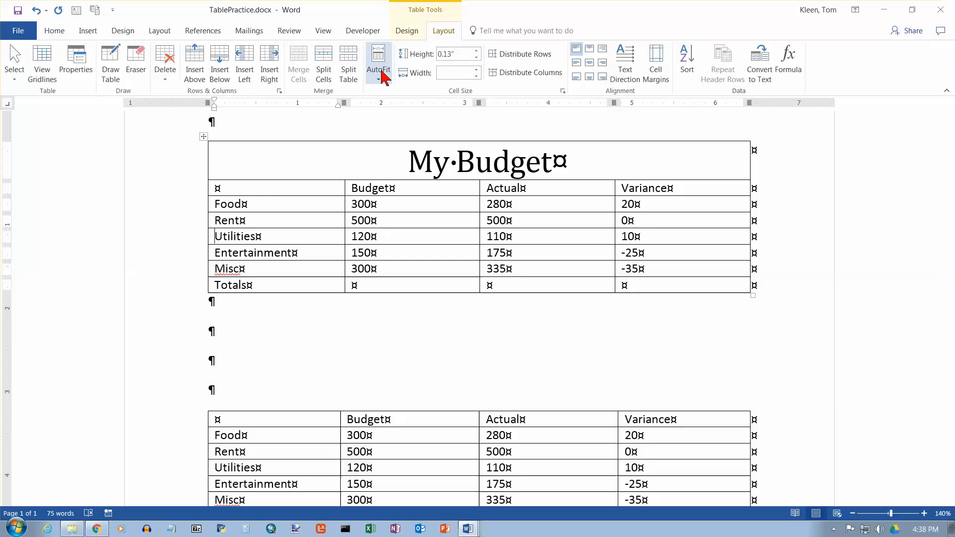
left_click(349, 64)
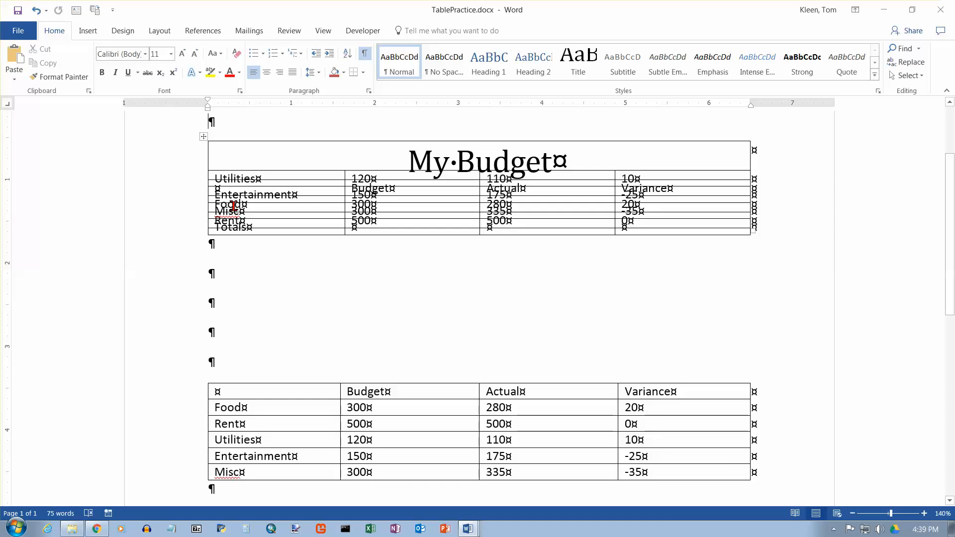
Move the split-off table starting with Utilities down into the empty paragraphs, clear of the "My Budget" table
left_click(328, 178)
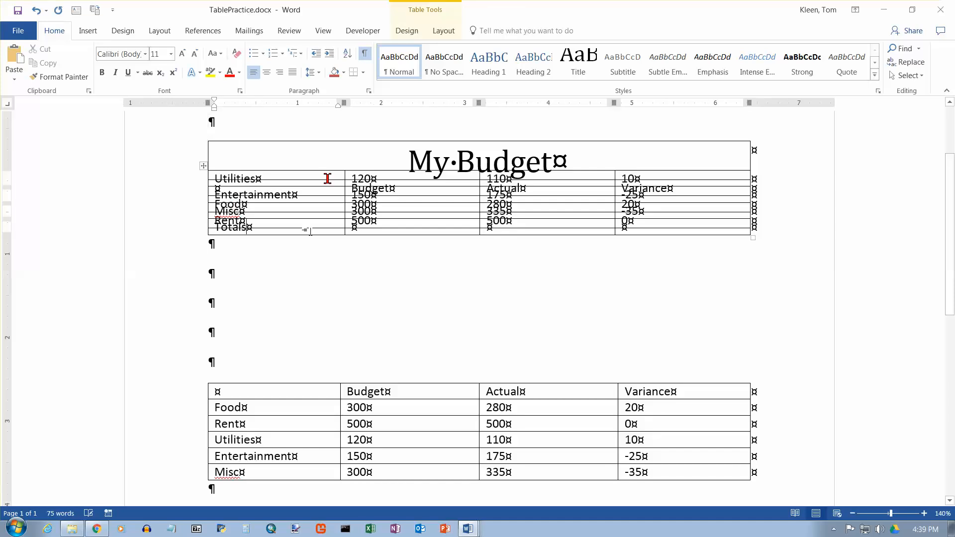
left_click(291, 157)
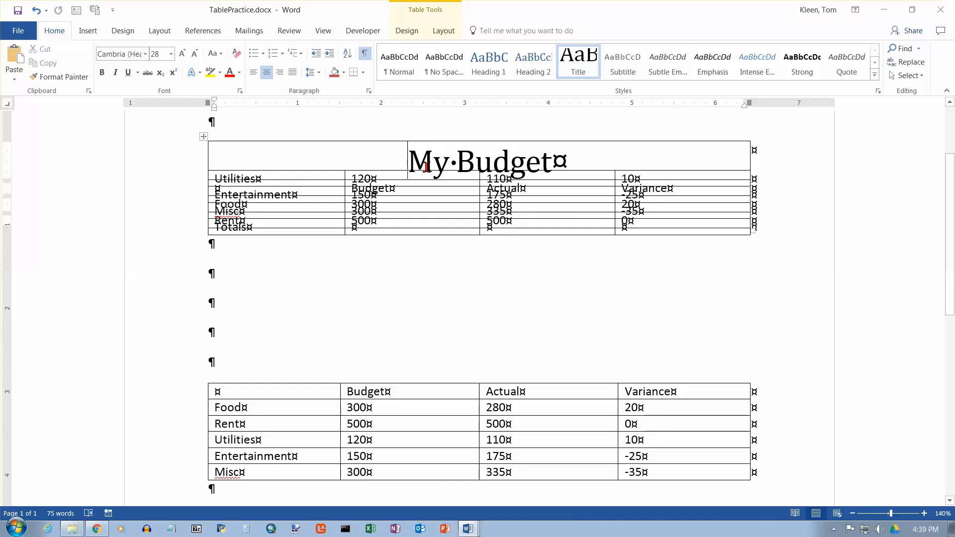
left_click(387, 208)
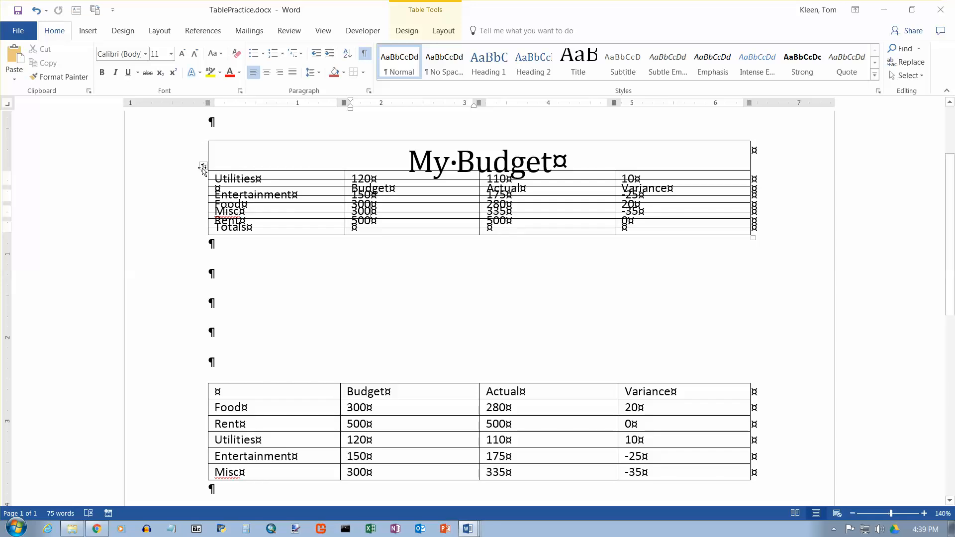
left_click_drag(202, 170, 202, 252)
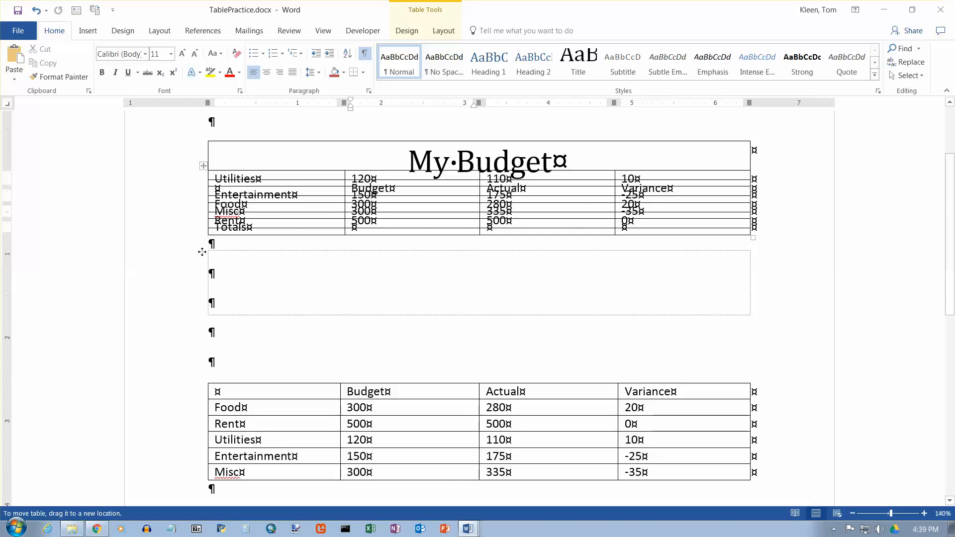
left_click_drag(202, 252, 202, 252)
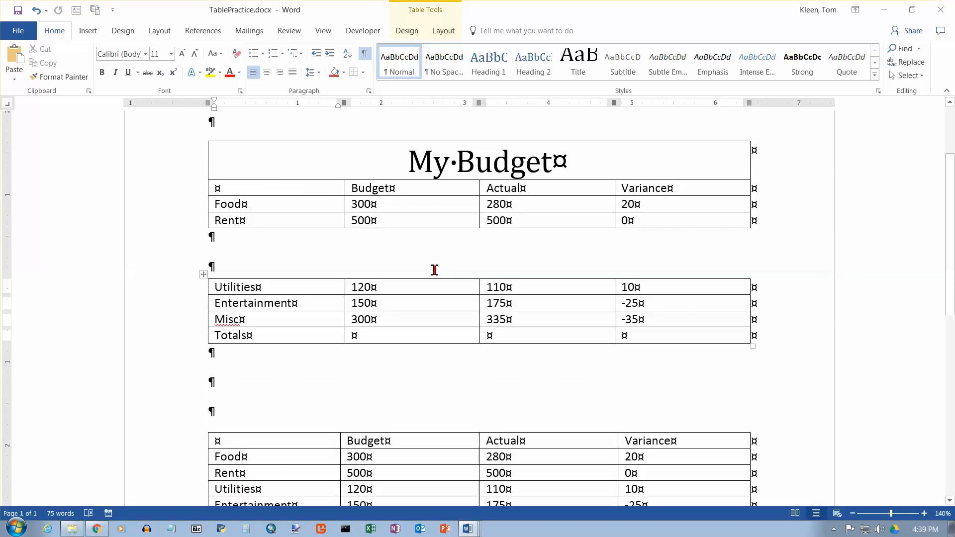
Remove surplus empty paragraphs around the split-off Utilities table
left_click(227, 266)
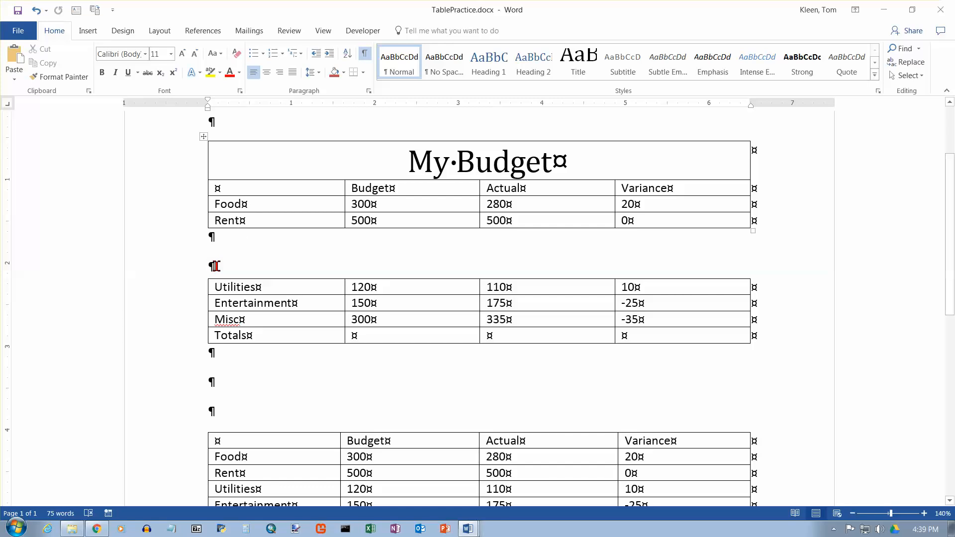
left_click(215, 238)
key("ctrl+z")
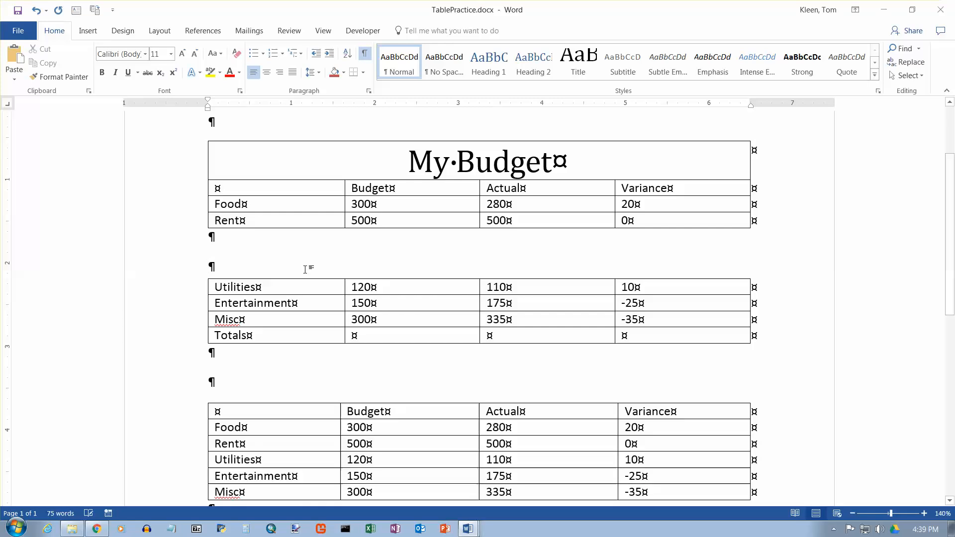
left_click(306, 270)
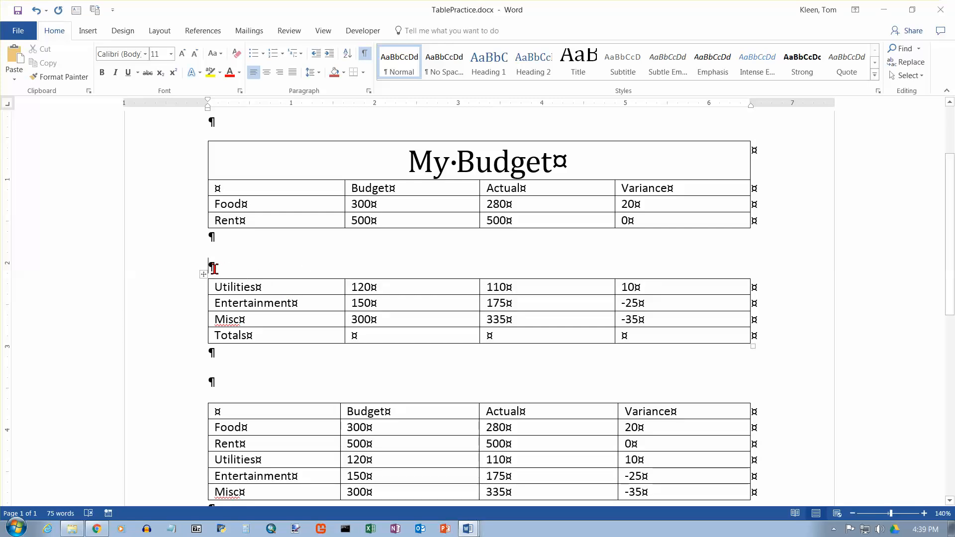
mouse_move(193, 273)
left_mouse_down()
mouse_move(188, 318)
mouse_move(203, 271)
mouse_move(224, 261)
mouse_move(206, 272)
left_mouse_up()
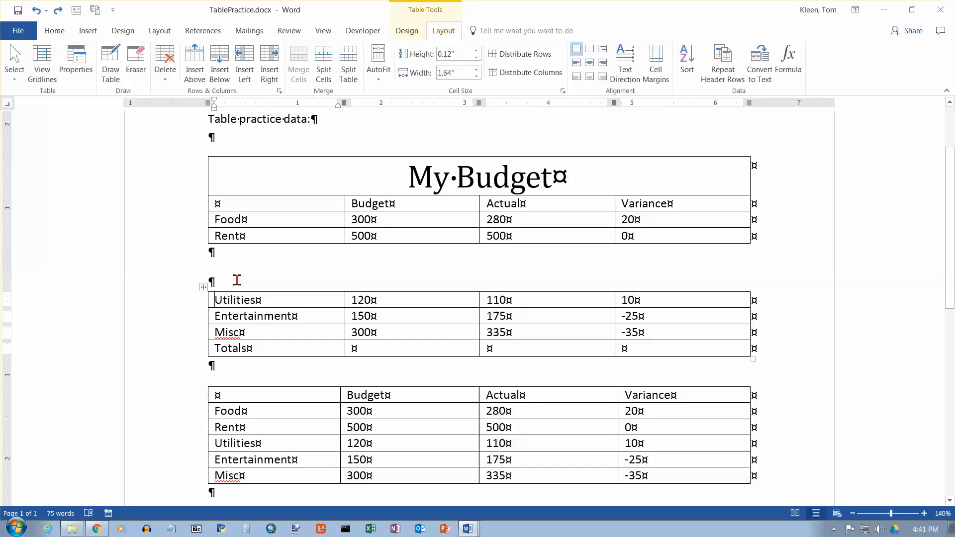
Apply AutoFit Contents to the Utilities table and undo it
left_click(382, 86)
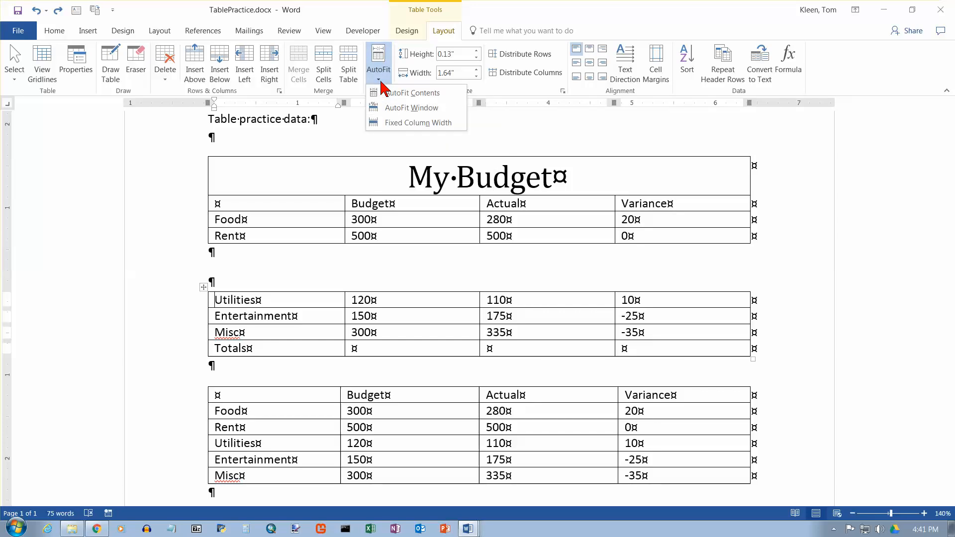
left_click(388, 92)
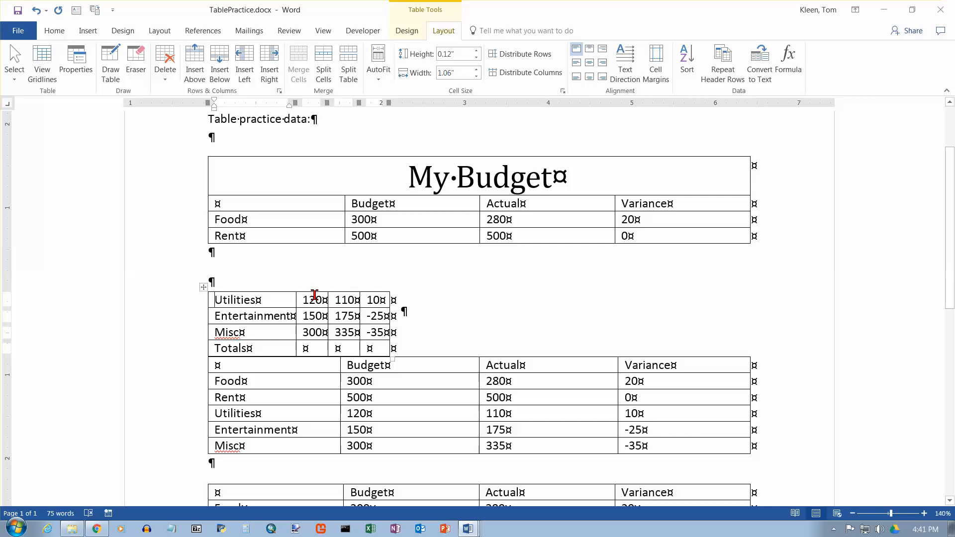
left_click(36, 10)
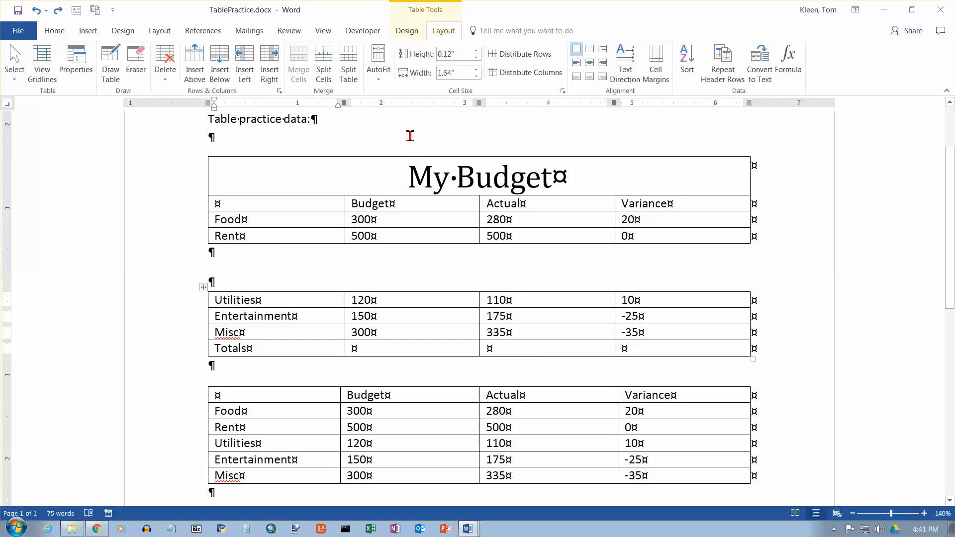
Apply AutoFit Window to the Utilities table, followed by Fixed Column Width
left_click(378, 69)
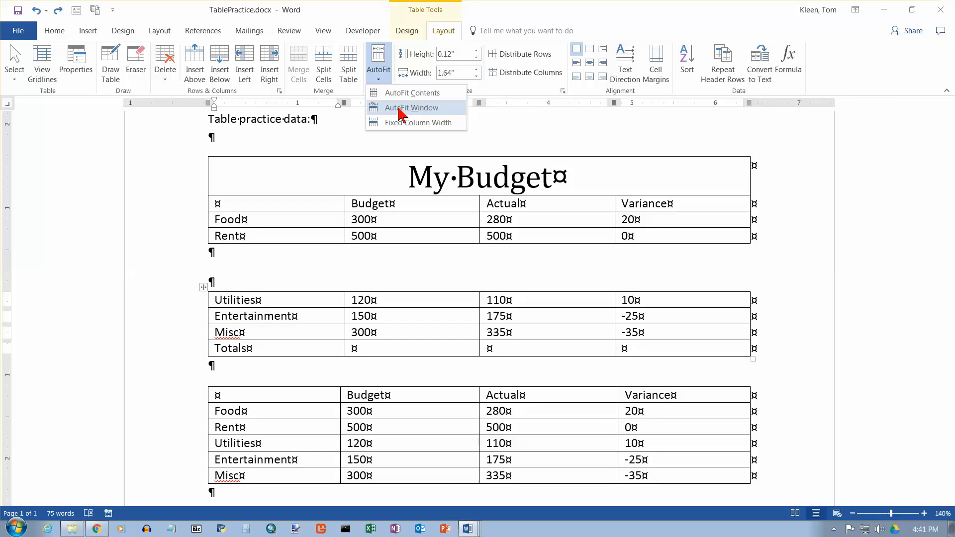
left_click(400, 109)
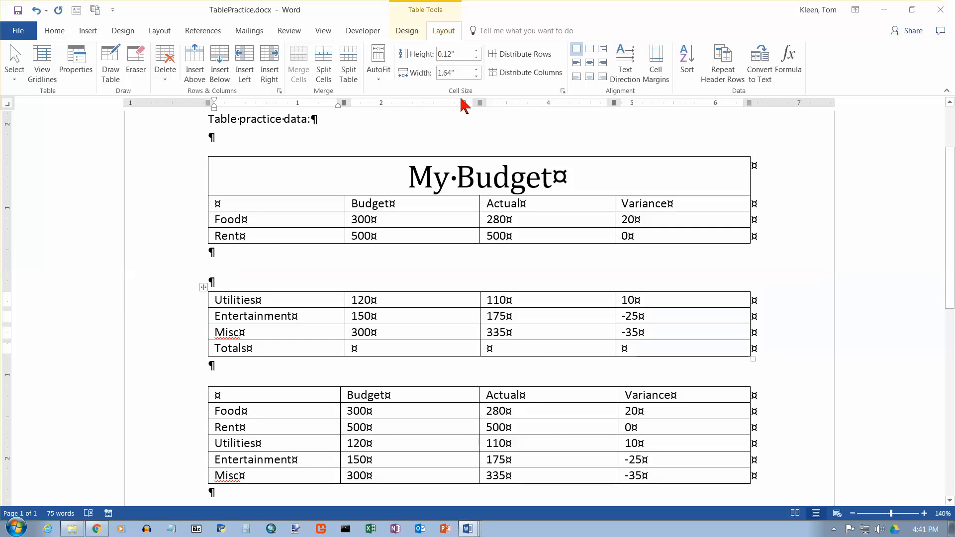
left_click(377, 69)
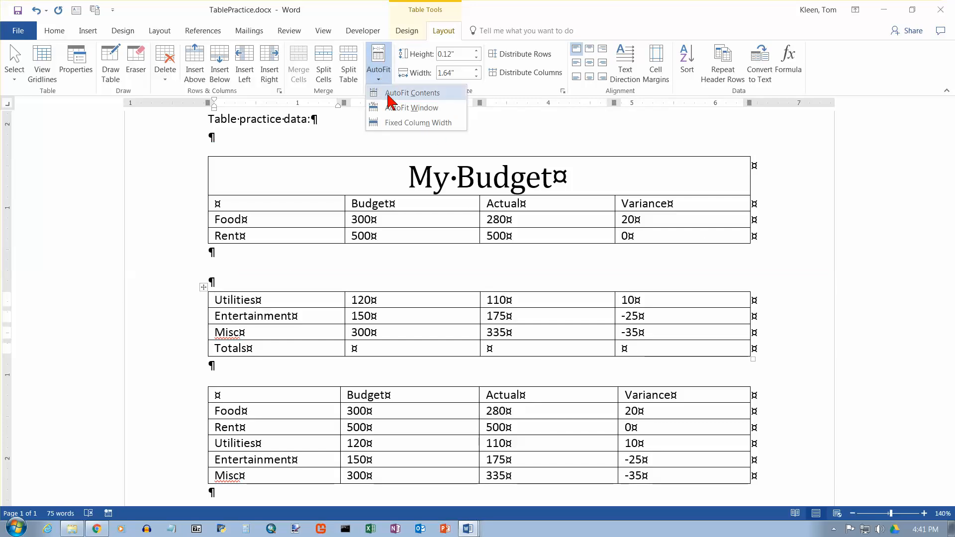
left_click(402, 123)
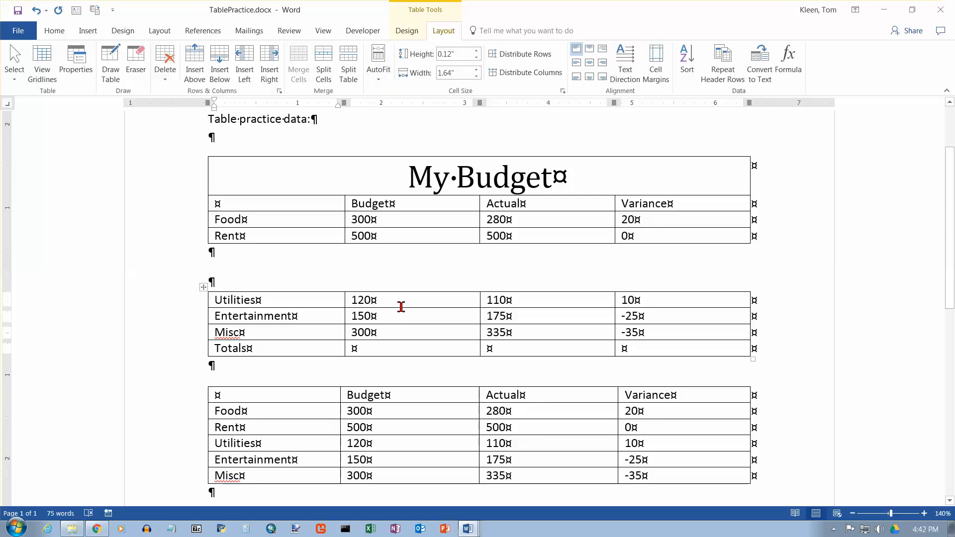
Narrow the Utilities table's first column to about 1.31" and its second column as well, and undo both width changes
left_click(341, 301)
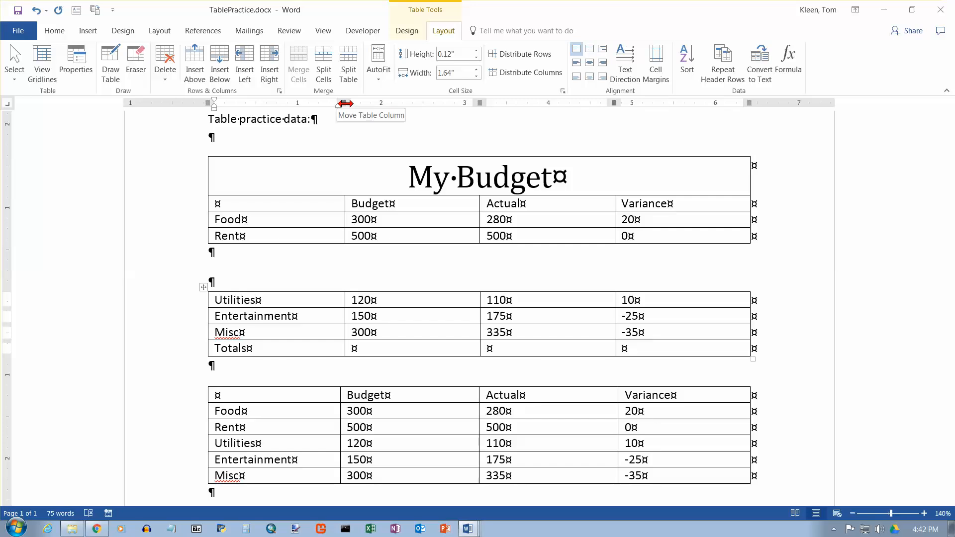
left_click_drag(345, 104, 319, 102)
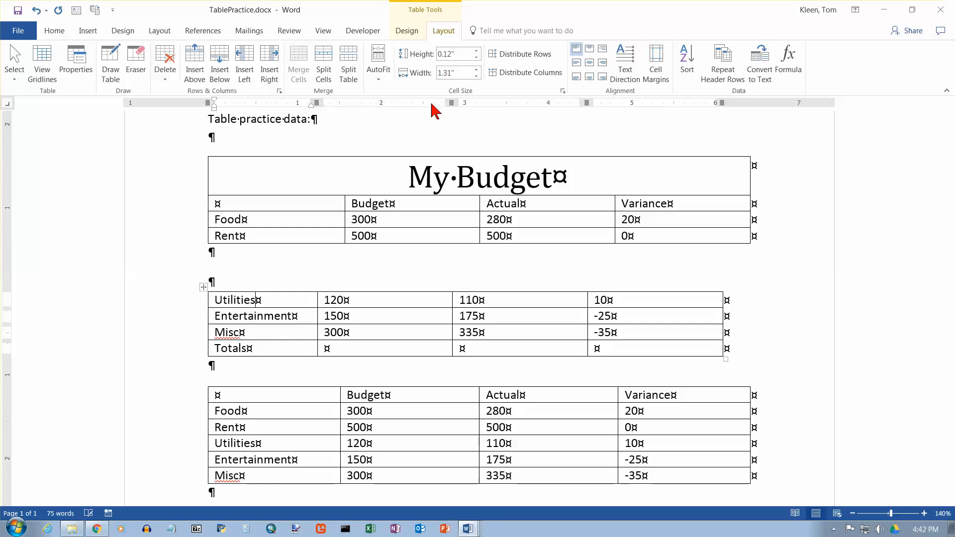
left_click_drag(432, 104, 406, 103)
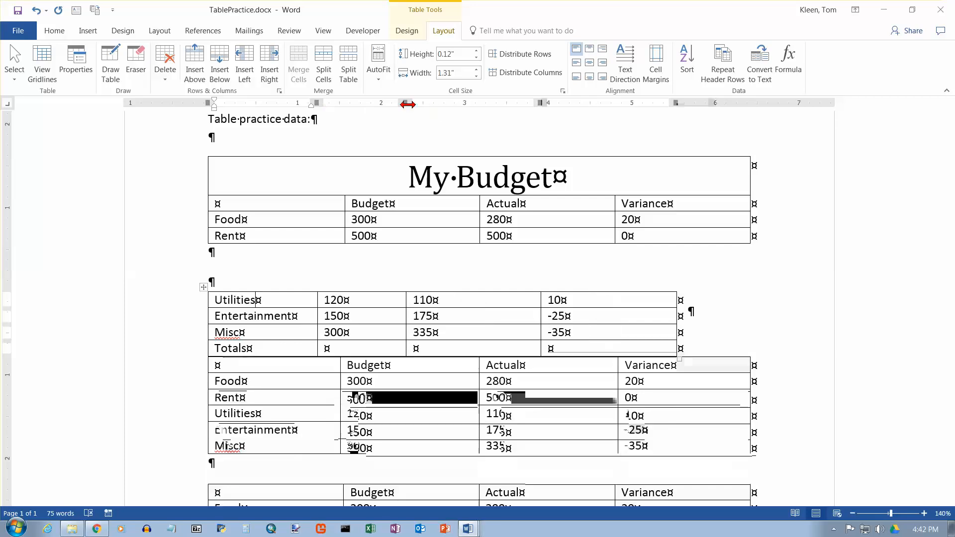
left_click(37, 9)
left_click(37, 10)
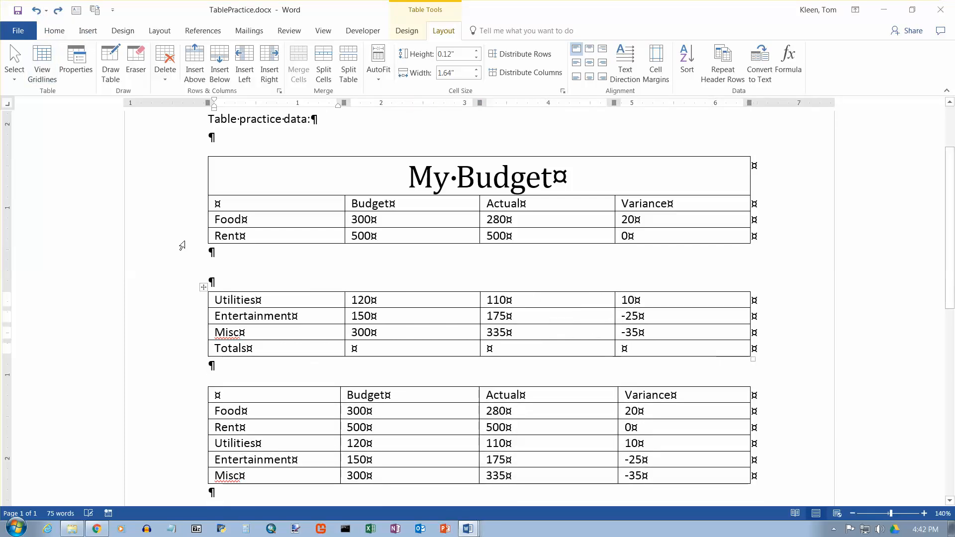
Insert seven empty paragraphs between the Utilities table and the budget table below it
left_click(230, 371)
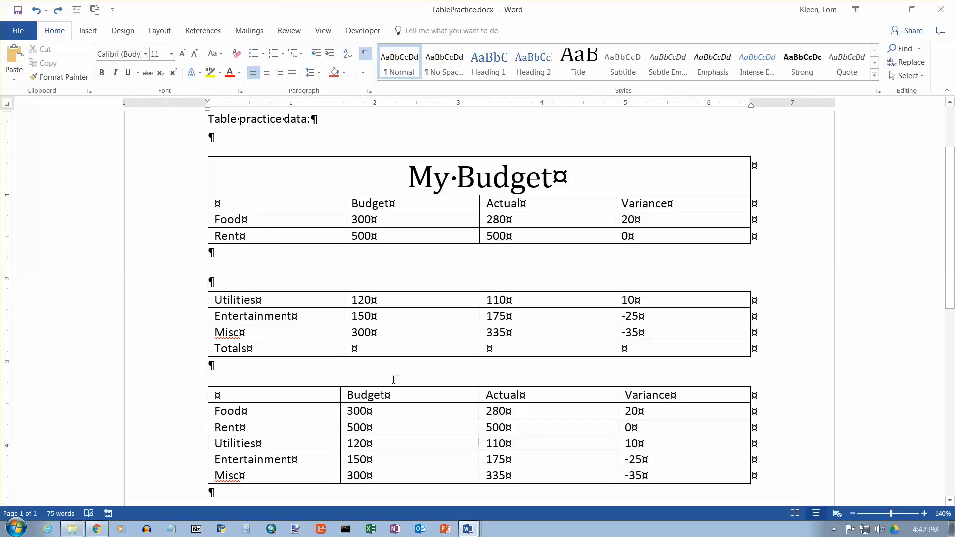
key("Return")
key("Return")
key("Return")
key("Return")
key("Return")
key("Return")
key("Return")
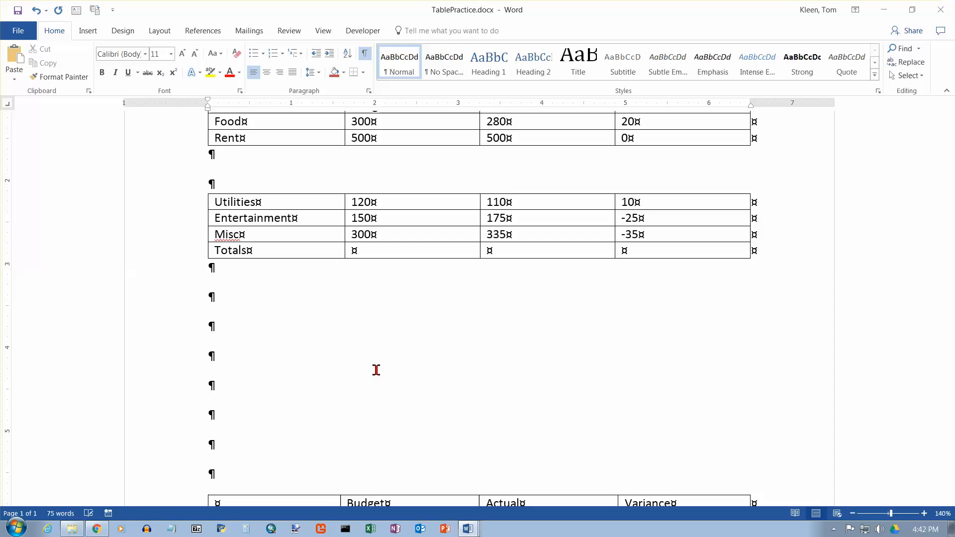
Increase the height of the Utilities row to 0.8"
scroll(499, 414, "up", 3)
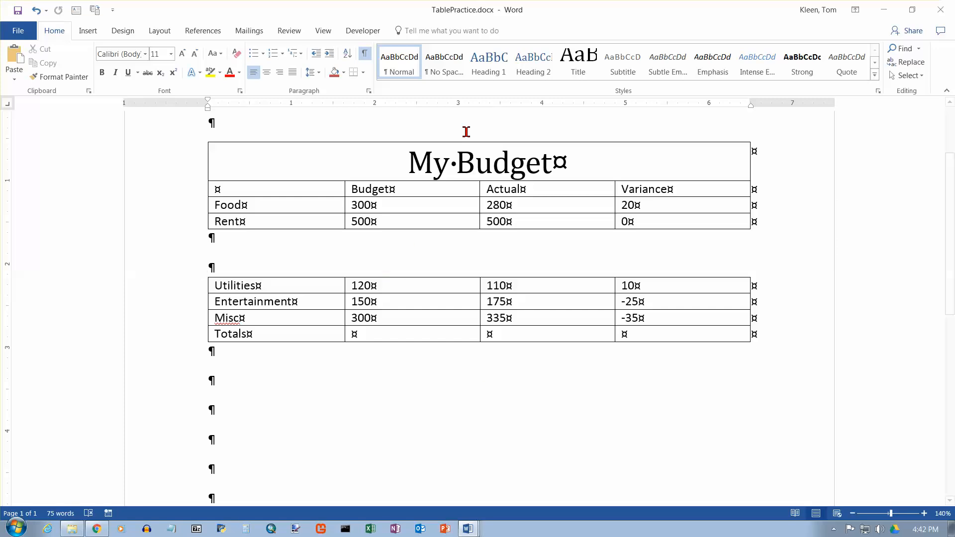
left_click(311, 287)
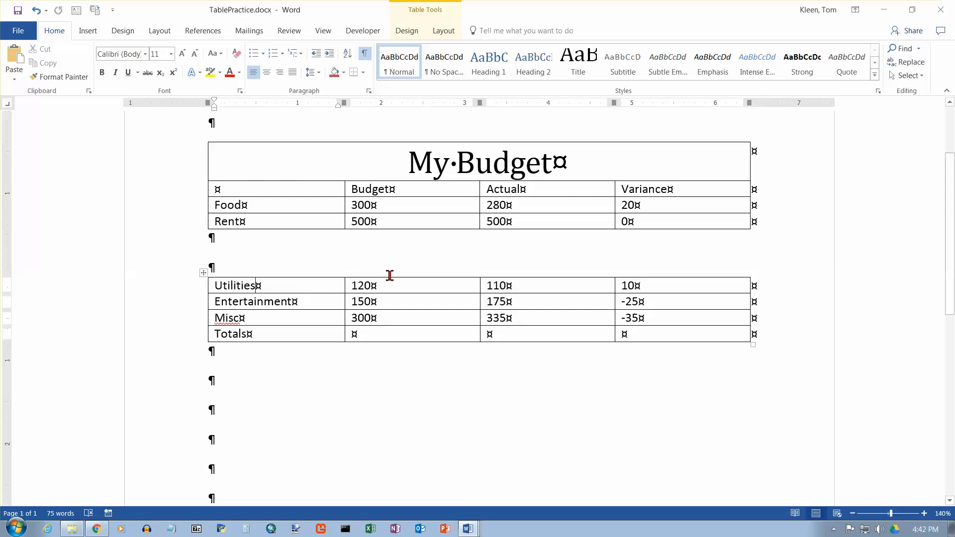
left_click(444, 31)
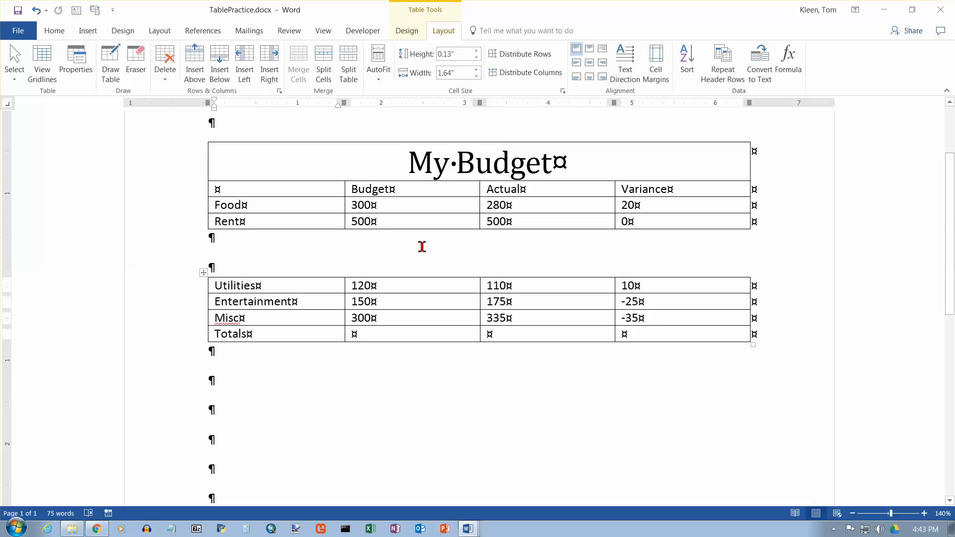
left_click(480, 50)
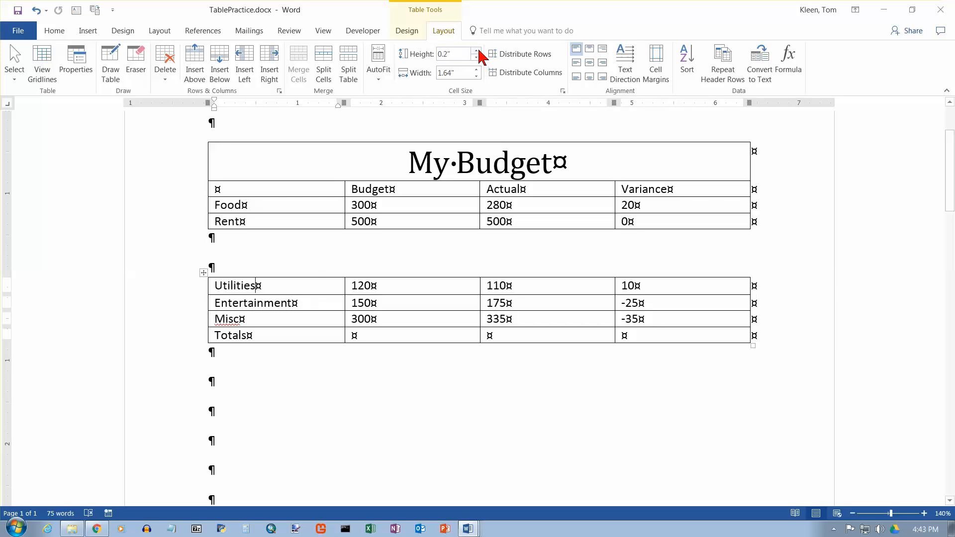
left_click(480, 51)
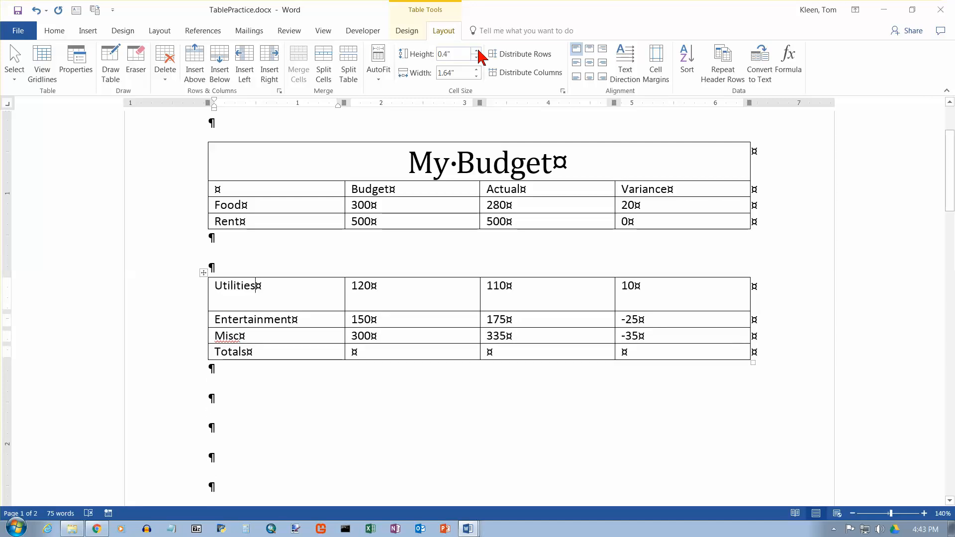
left_click(479, 50)
left_click(479, 50)
left_click(479, 50)
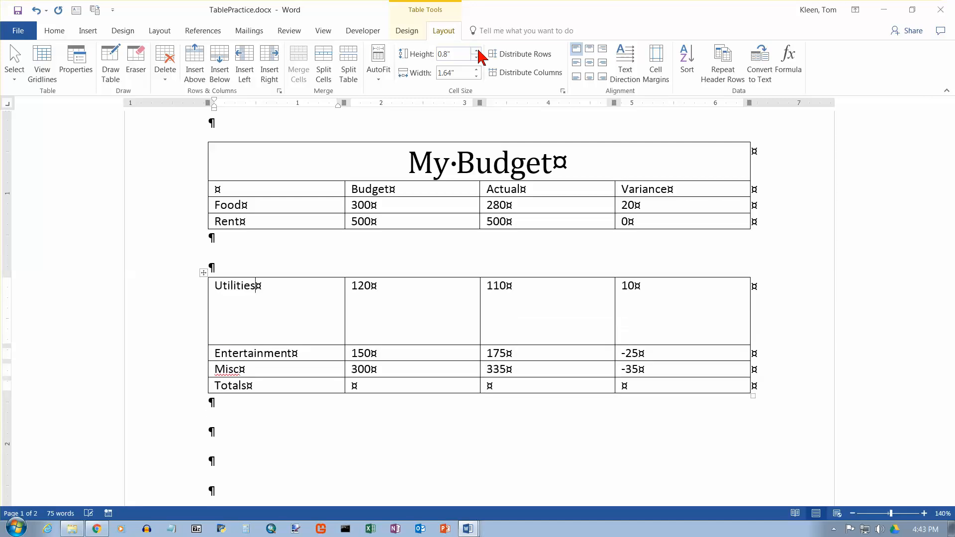
Undo the Utilities row's height increases back to 0.2"
left_click(36, 14)
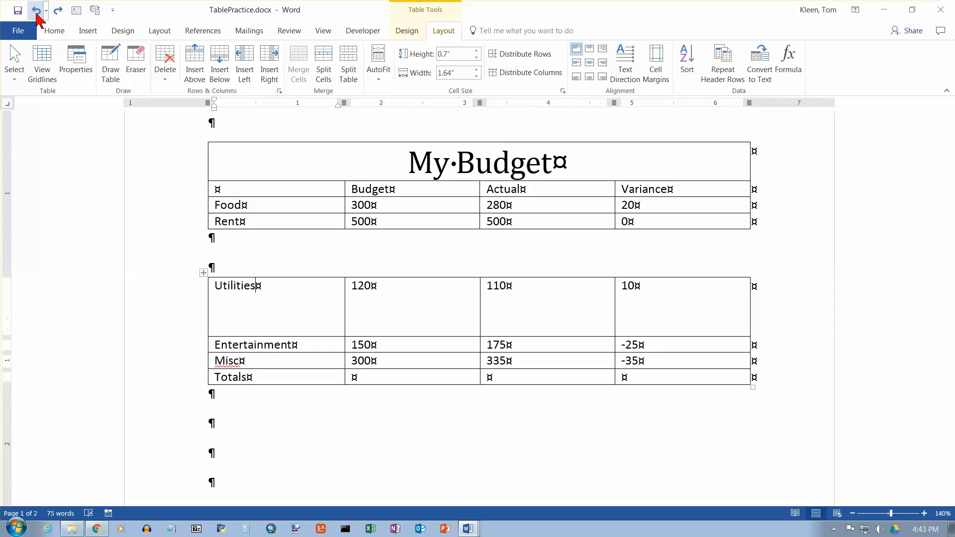
left_click(36, 14)
left_click(36, 14)
left_click(36, 14)
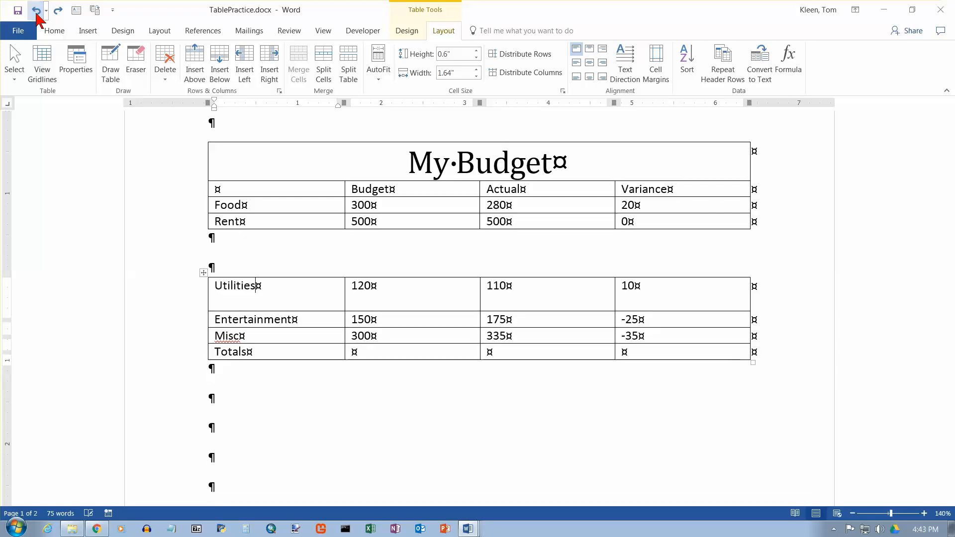
left_click(36, 14)
left_click(36, 14)
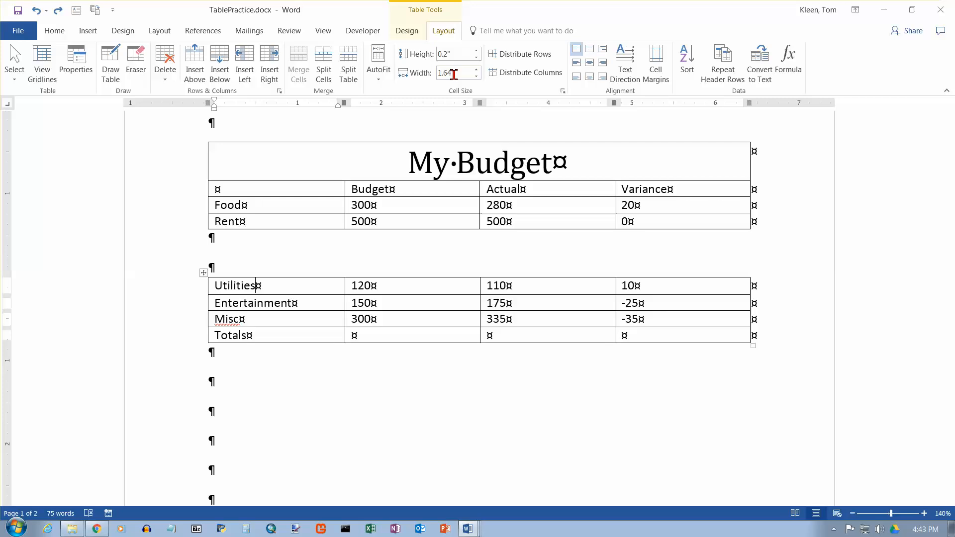
Reduce the width of the Utilities table's first column to 1.4"
left_click(296, 276)
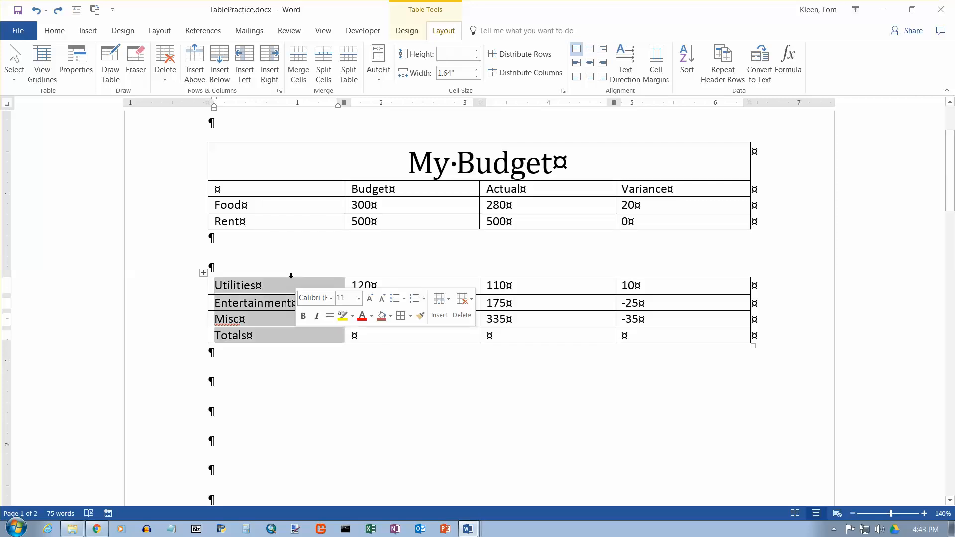
left_click(291, 284)
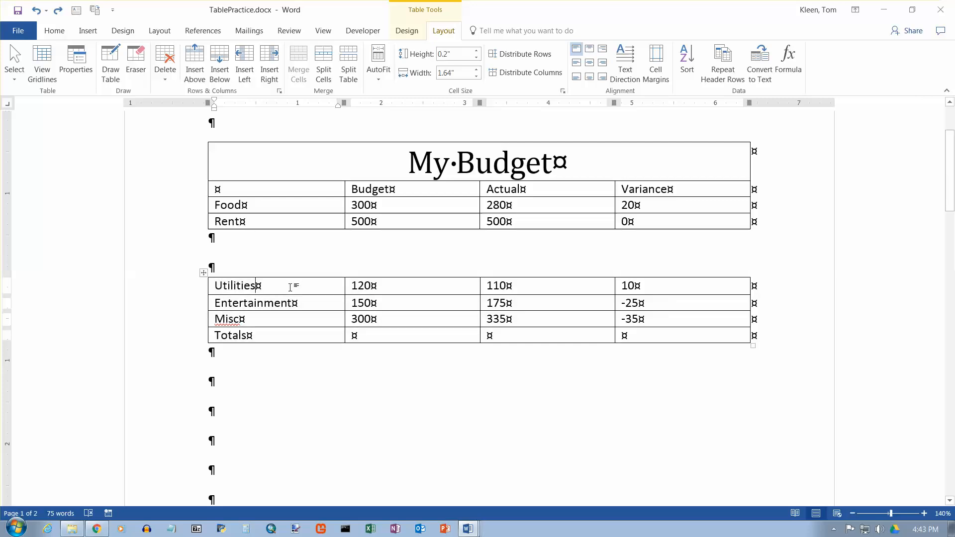
left_click(477, 76)
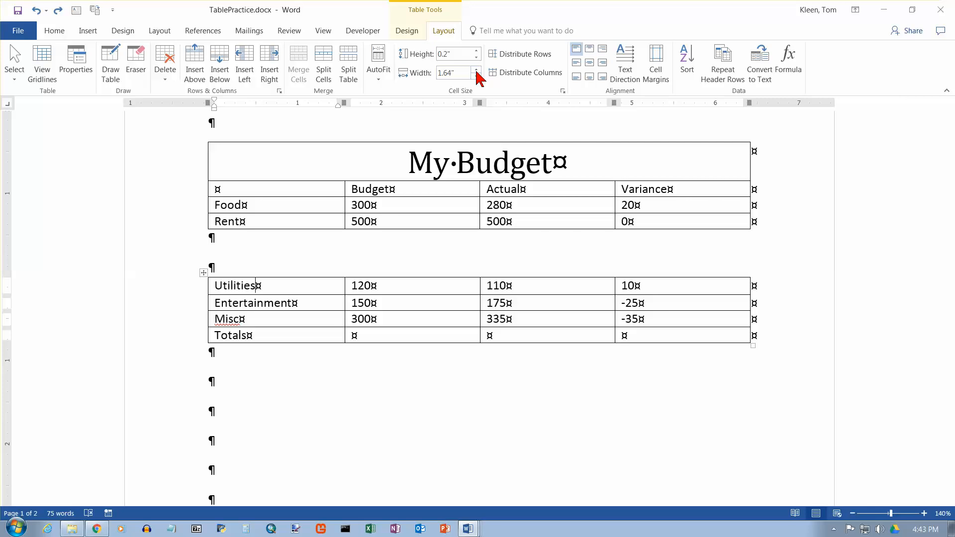
left_click(477, 76)
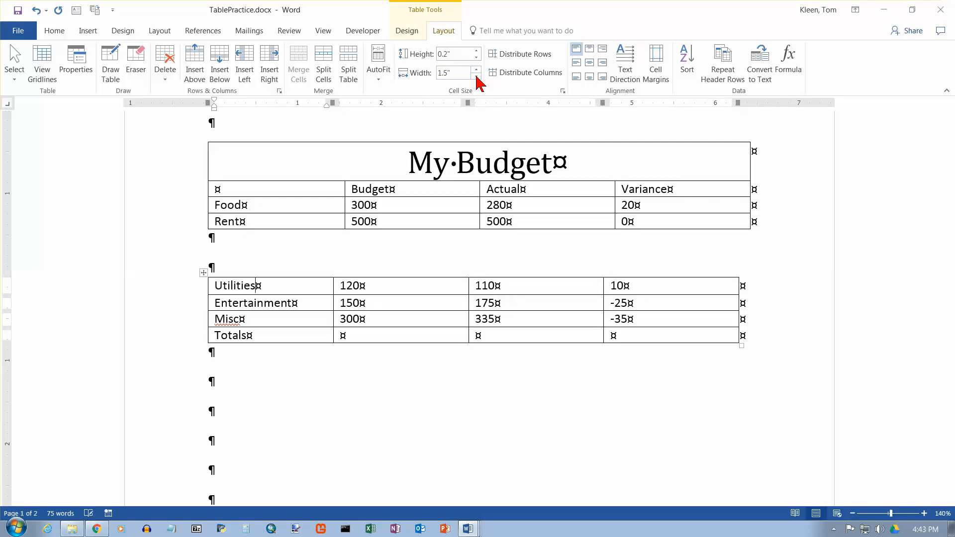
left_click(477, 76)
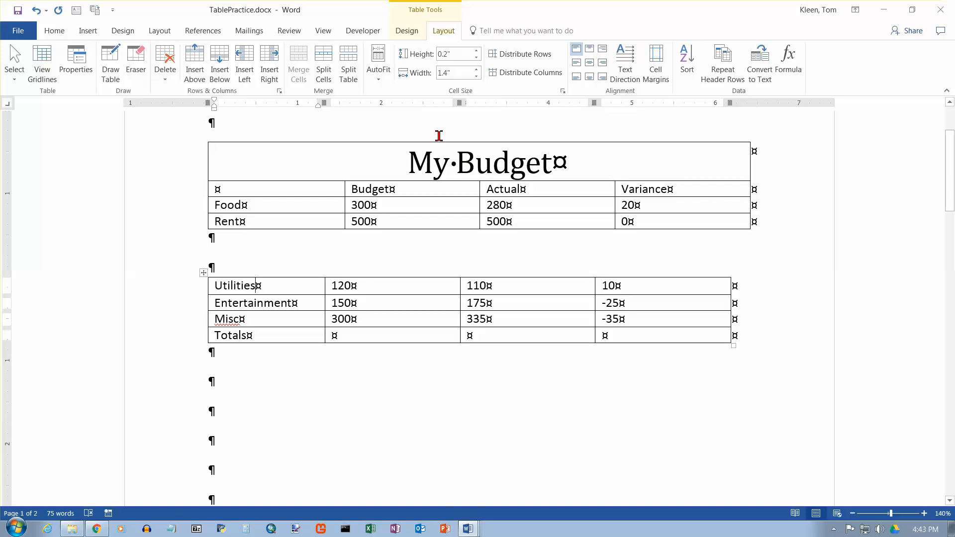
Set all rows of the Utilities table to 0.3" high and all its columns to 1.2" wide
left_click(204, 275)
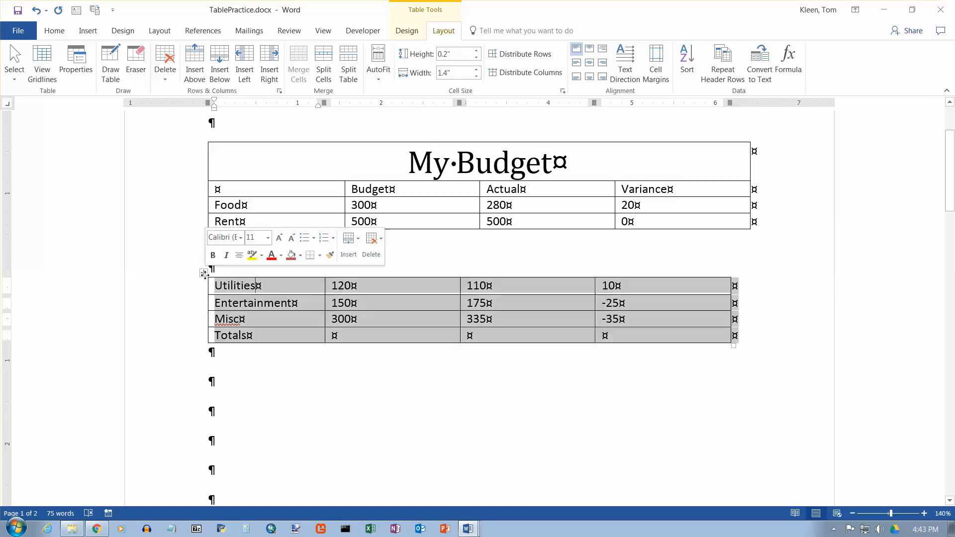
left_click(456, 55)
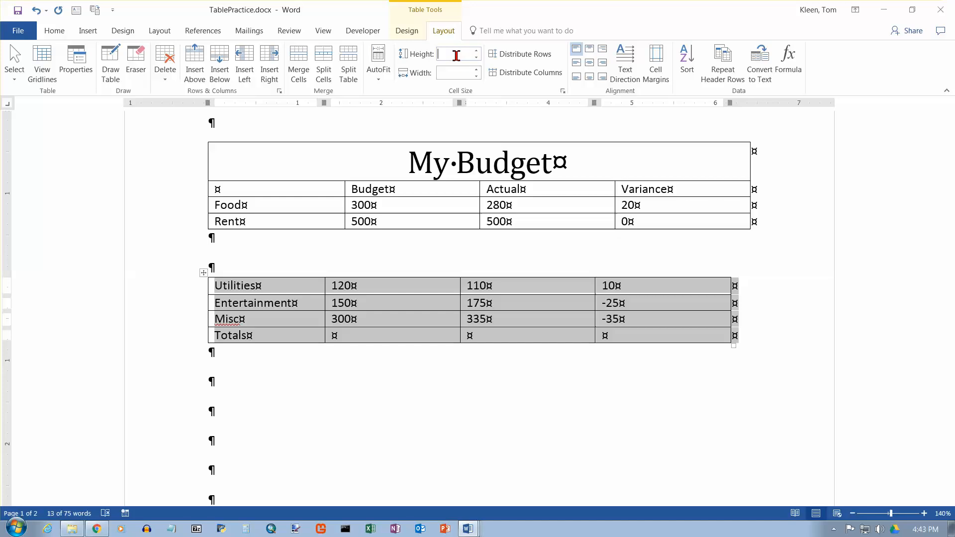
type(".3")
key("Tab")
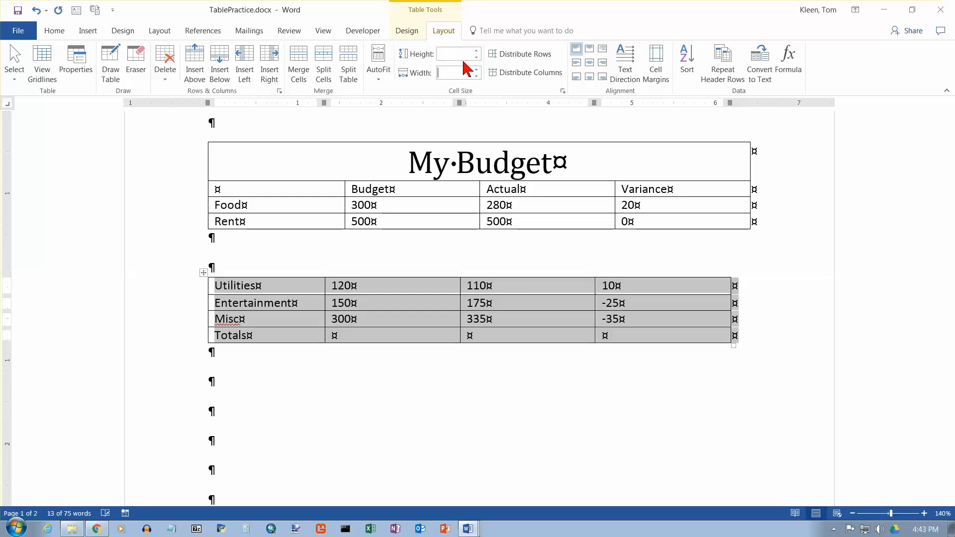
type("1")
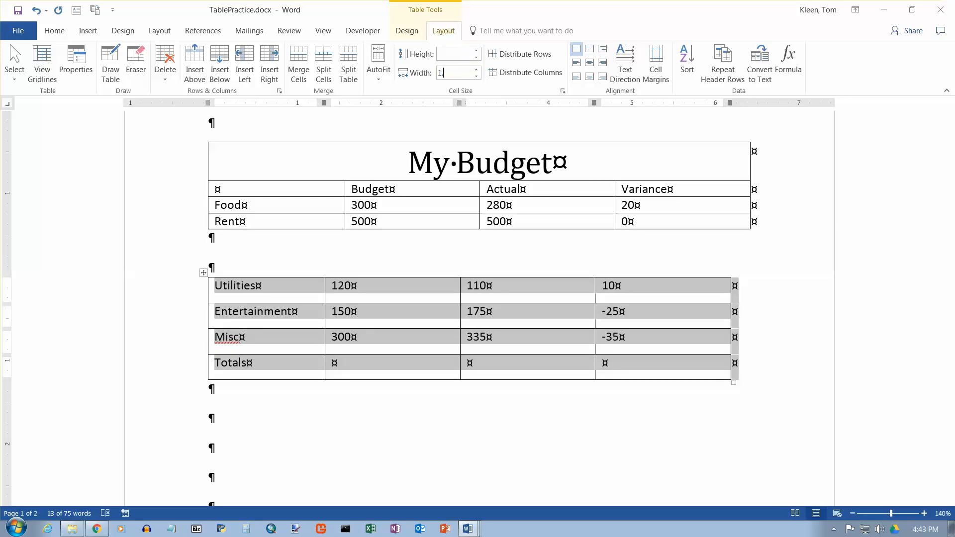
type(".2")
key("Tab")
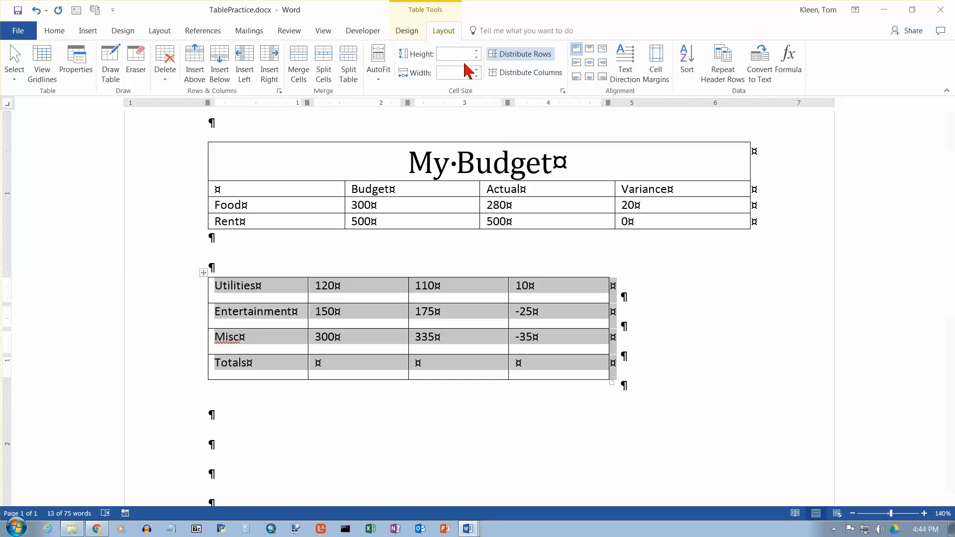
Shrink the Utilities row to about 0.18" high and distribute the table's rows evenly
left_click(382, 290)
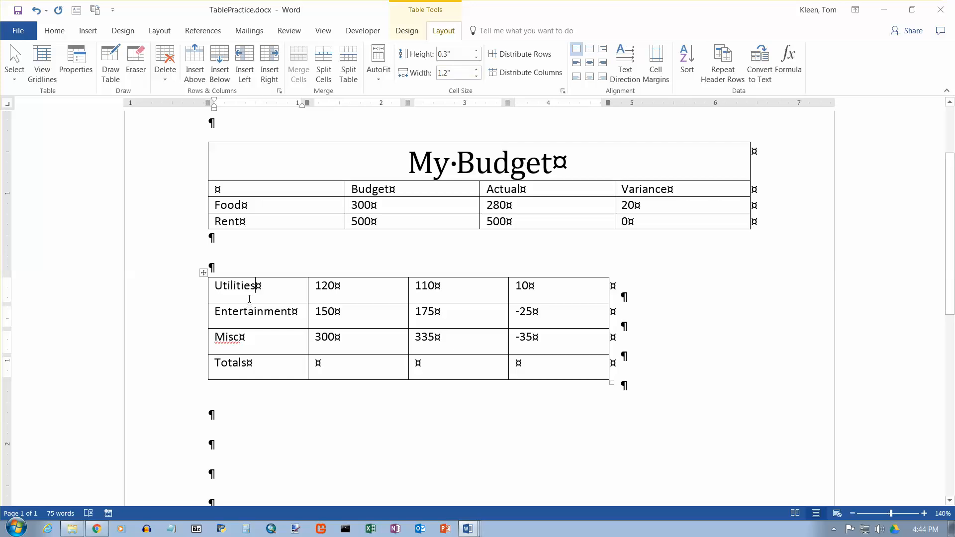
left_click_drag(249, 303, 249, 294)
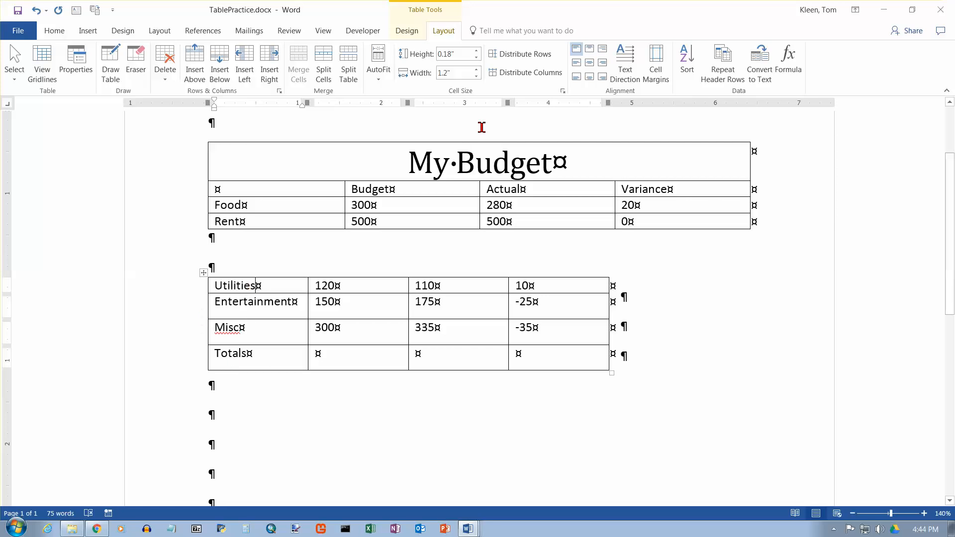
left_click(522, 56)
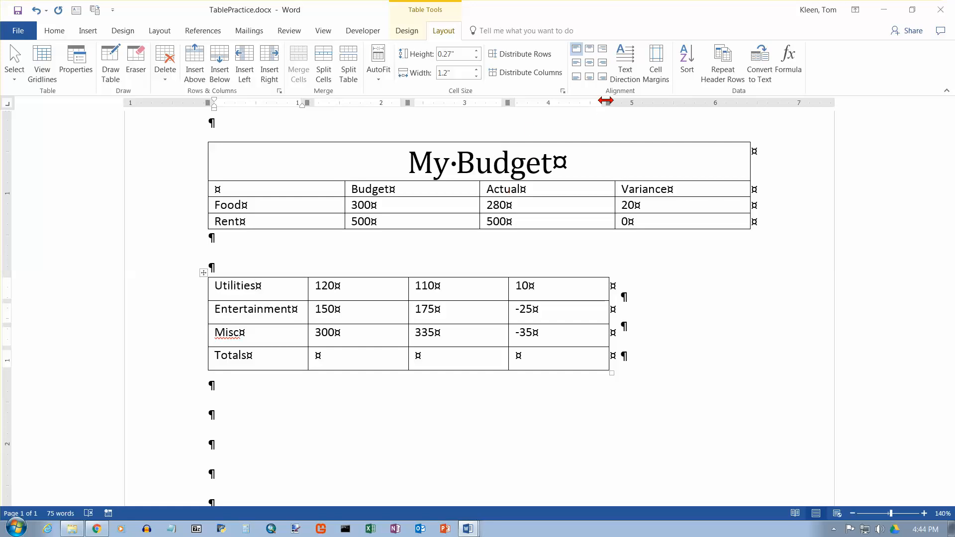
Widen the Utilities table's last column until it lines up with the My Budget table's outer edge, and distribute the columns evenly
left_click_drag(608, 102, 751, 97)
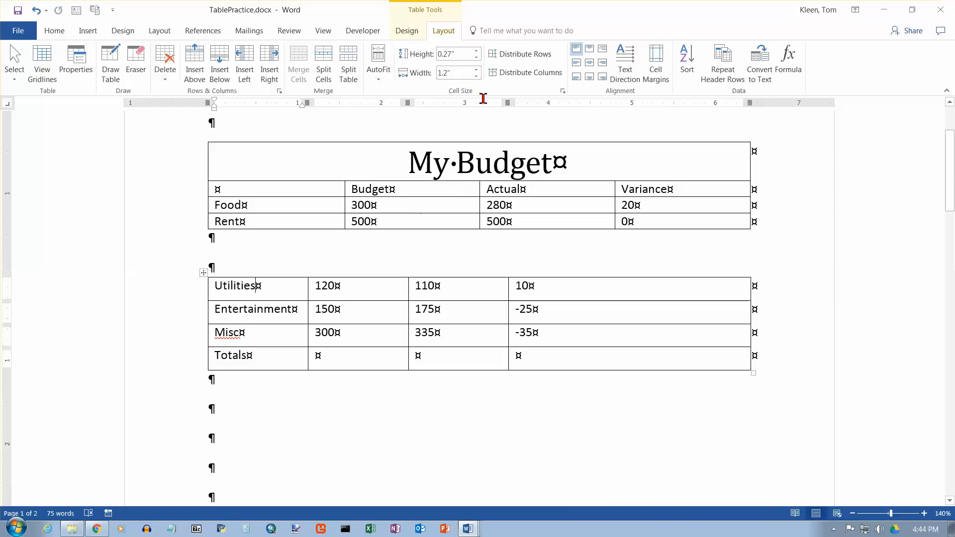
left_click(523, 73)
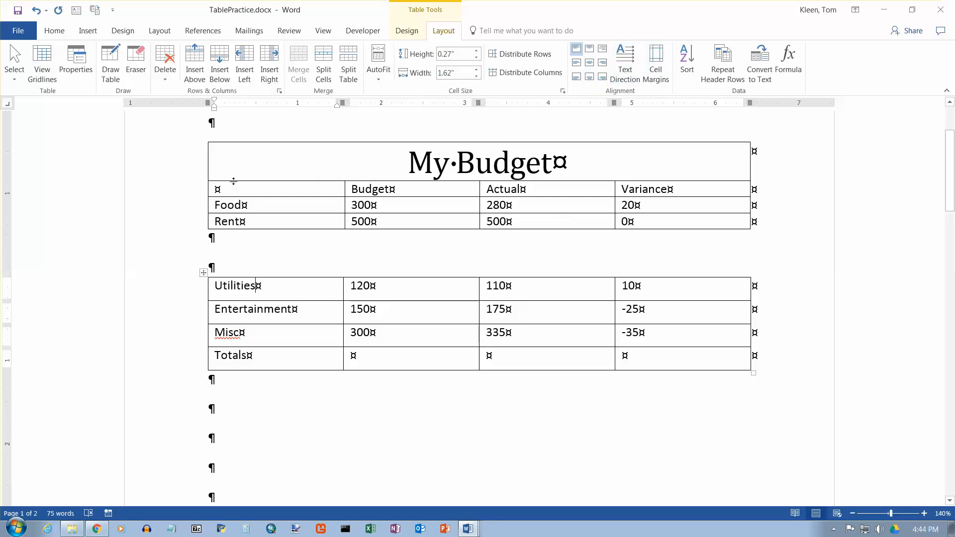
Enlarge the My Budget title row to about 1.43" high and left-align its title text
left_click_drag(233, 181, 224, 263)
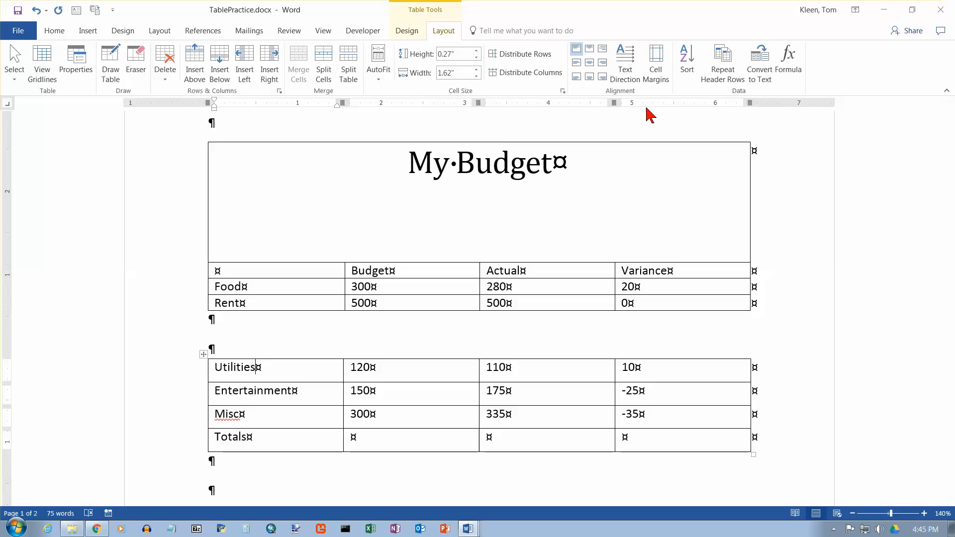
left_click(490, 159)
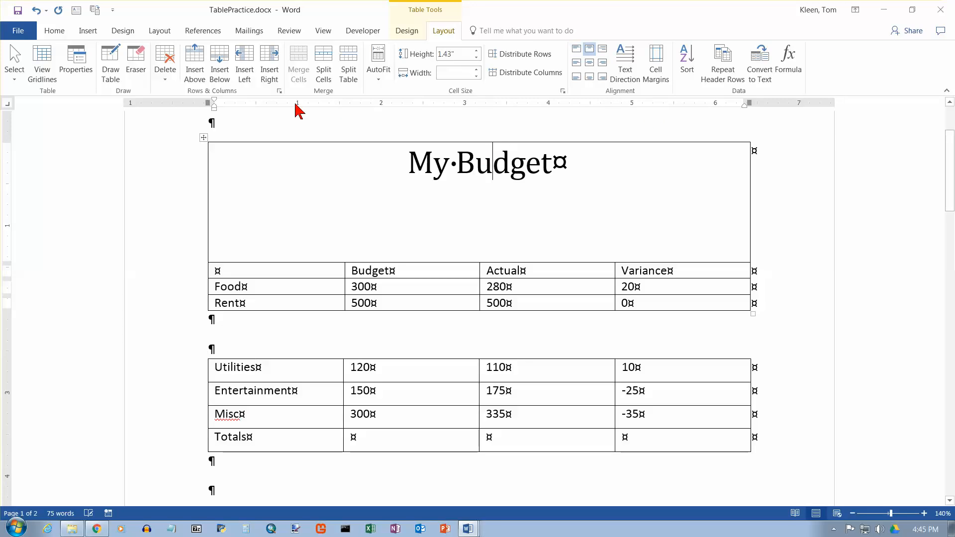
left_click(54, 32)
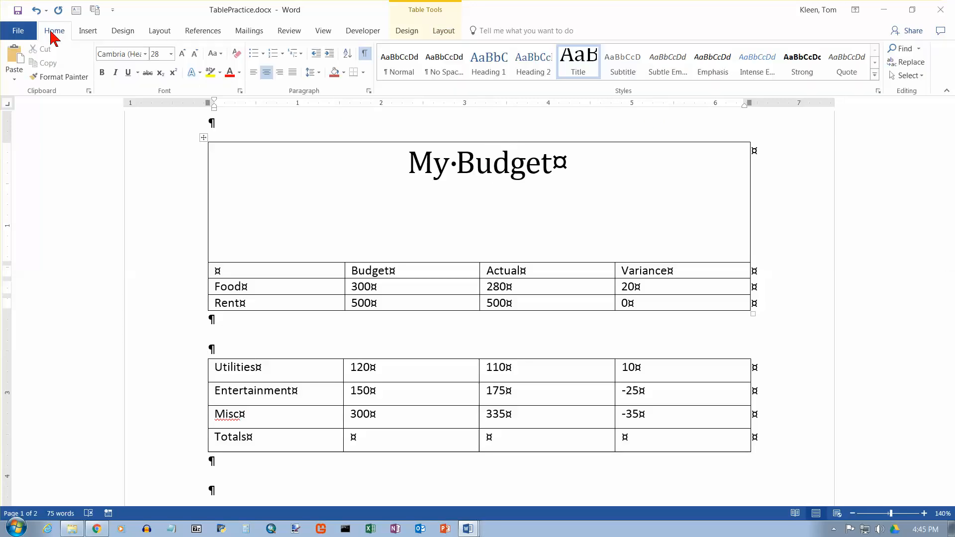
left_click(254, 73)
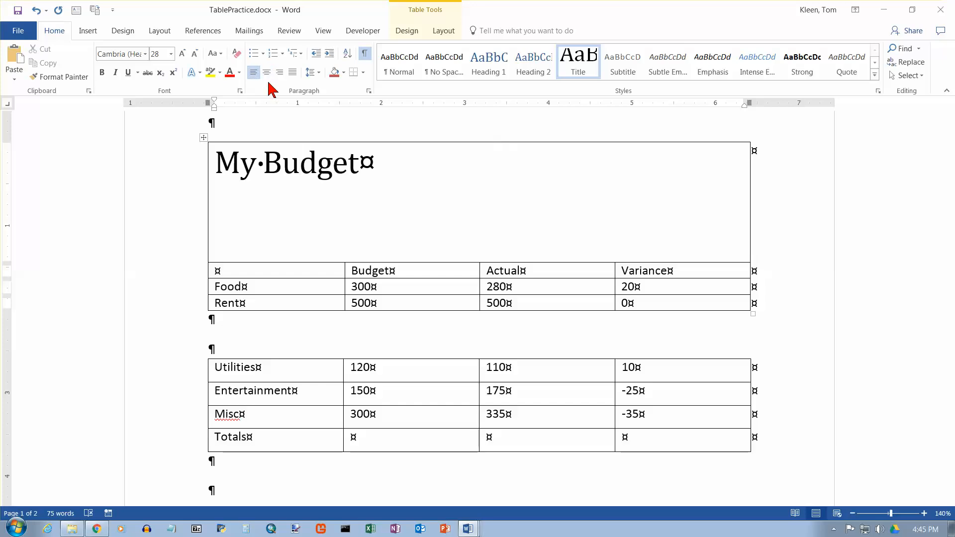
Try top center, center right, bottom left and bottom center alignment on the My Budget title cell, ending with Align Bottom Right
left_click(444, 31)
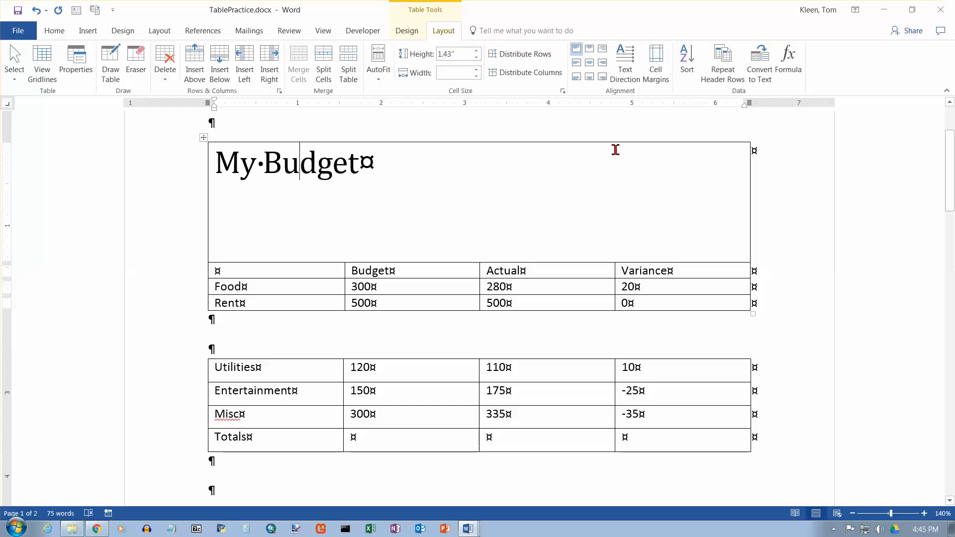
left_click(591, 53)
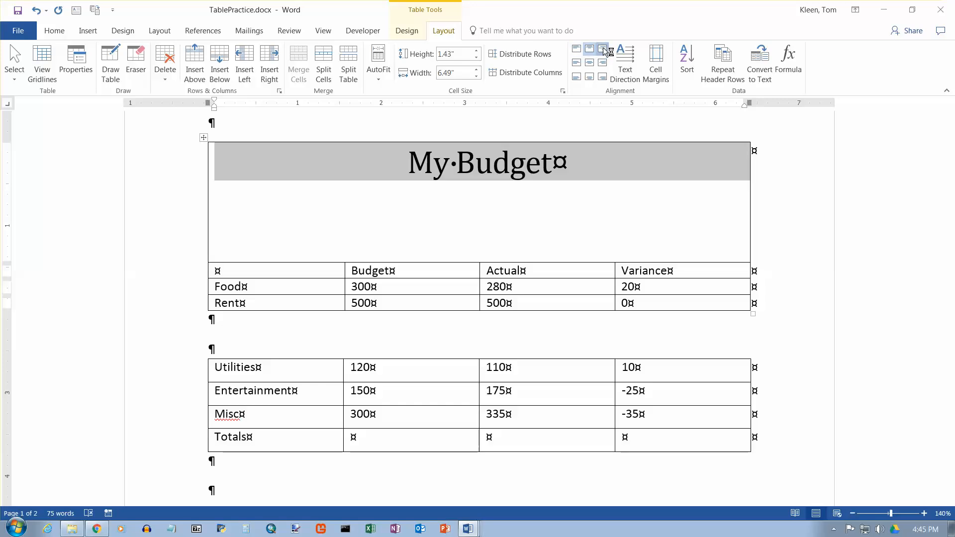
left_click(603, 63)
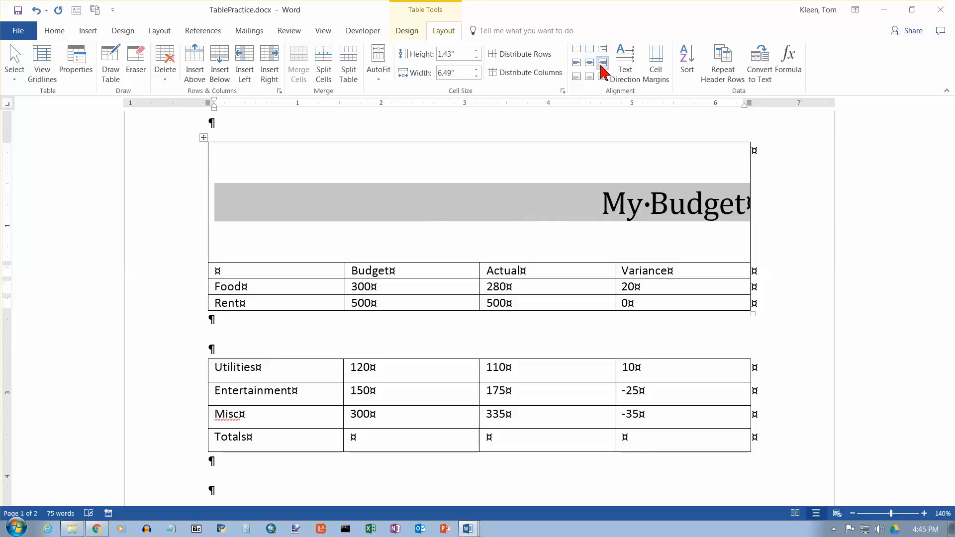
left_click(576, 77)
left_click(590, 77)
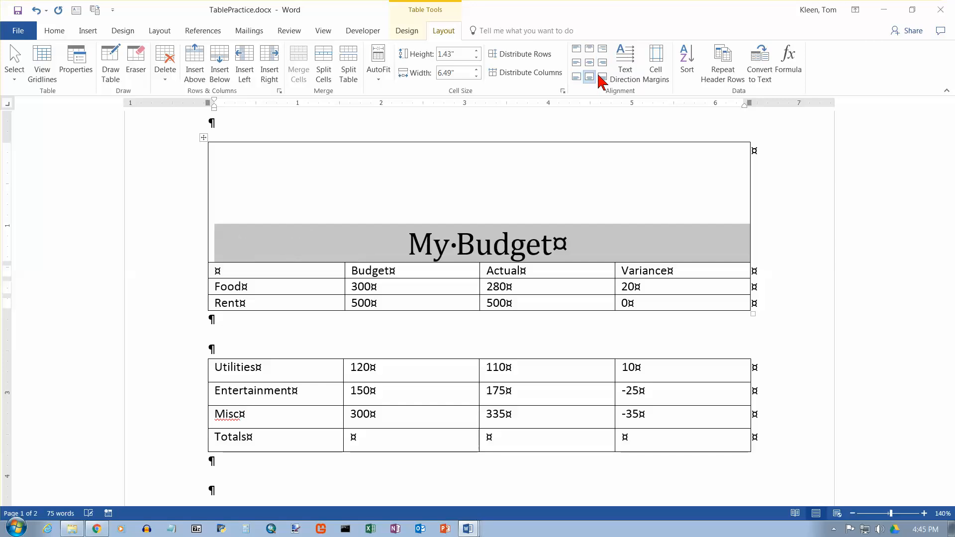
left_click(603, 78)
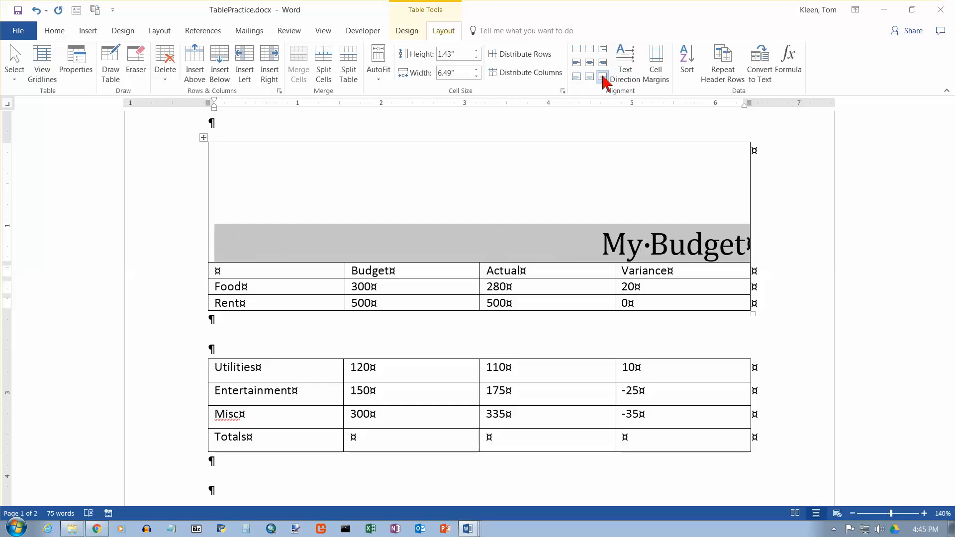
Try center alignment on the My Budget title cell, settle on Align Top Center, and shrink the title row to about 0.62" high
left_click(590, 63)
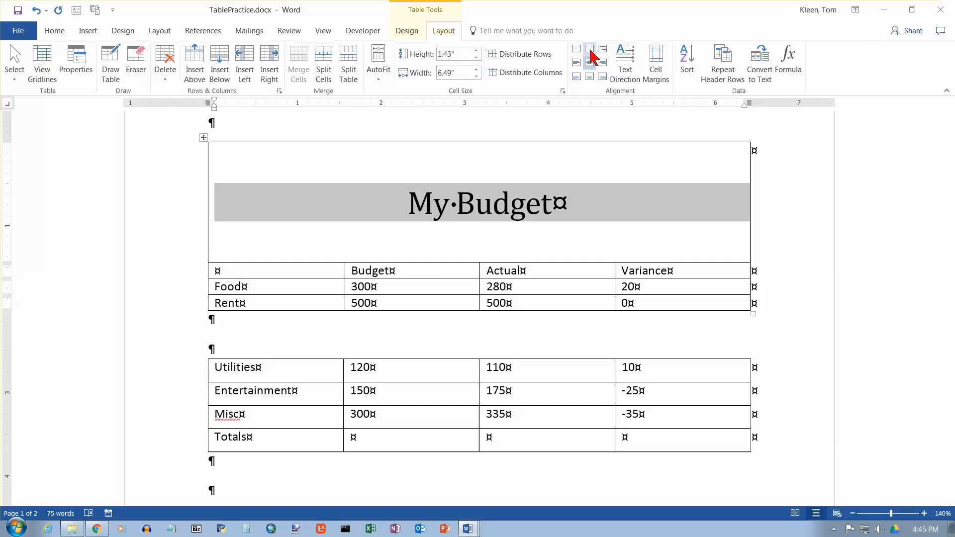
left_click(590, 48)
left_click_drag(338, 263, 338, 195)
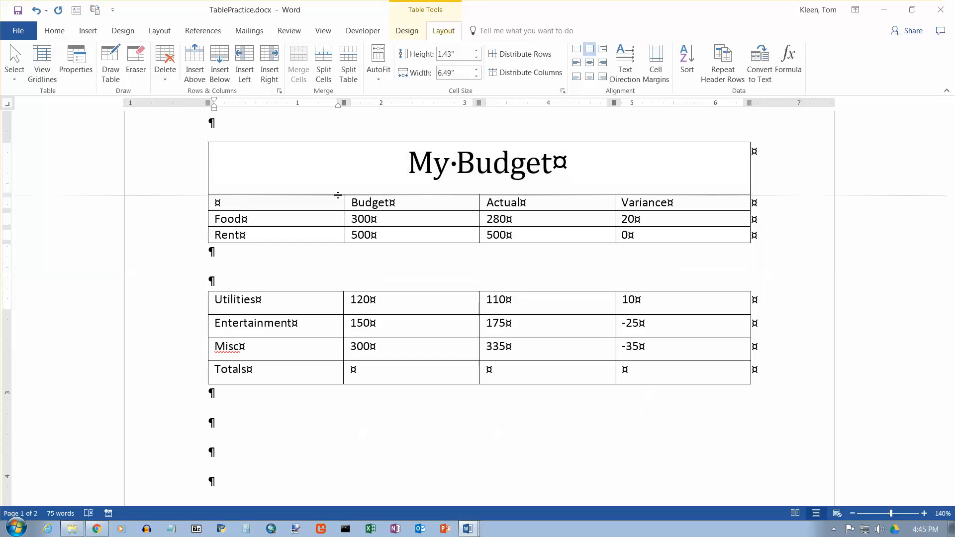
left_click_drag(338, 196, 337, 196)
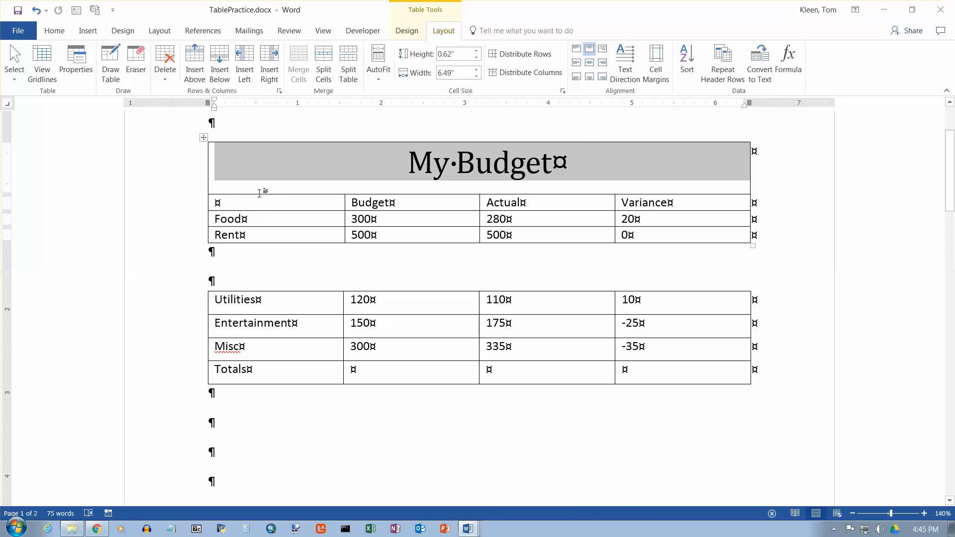
left_click(308, 192)
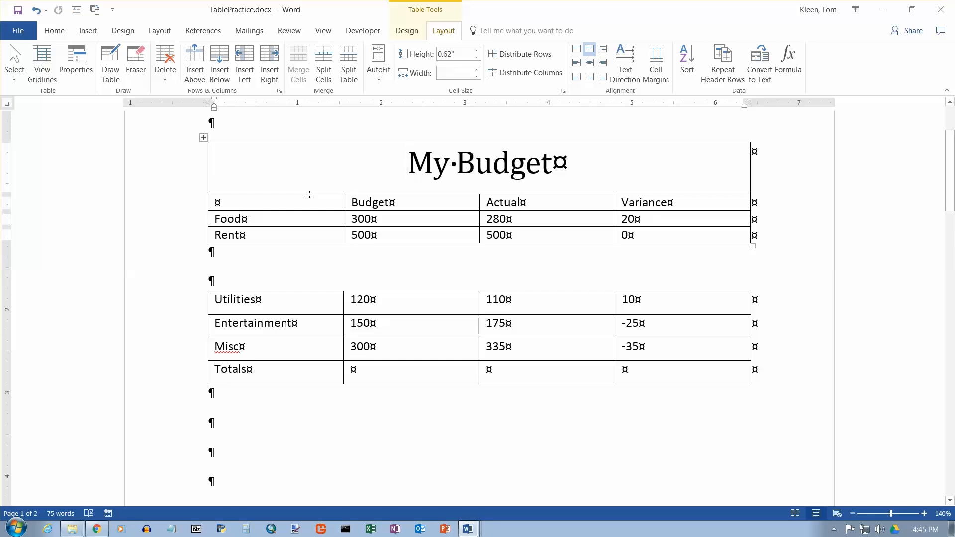
Enlarge the My Budget title row to about 1.5" high and rotate its text direction so the title reads from bottom to top
left_click_drag(309, 195, 309, 267)
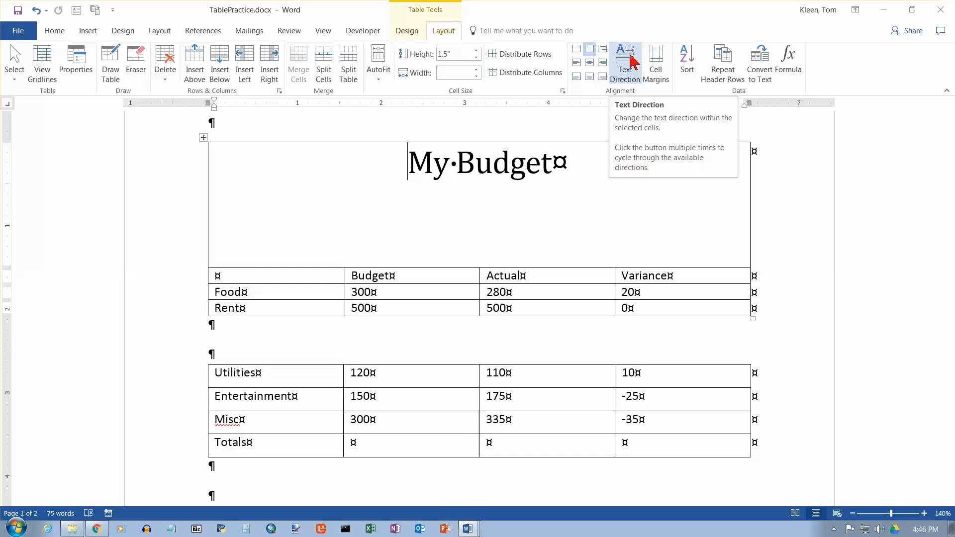
left_click(631, 63)
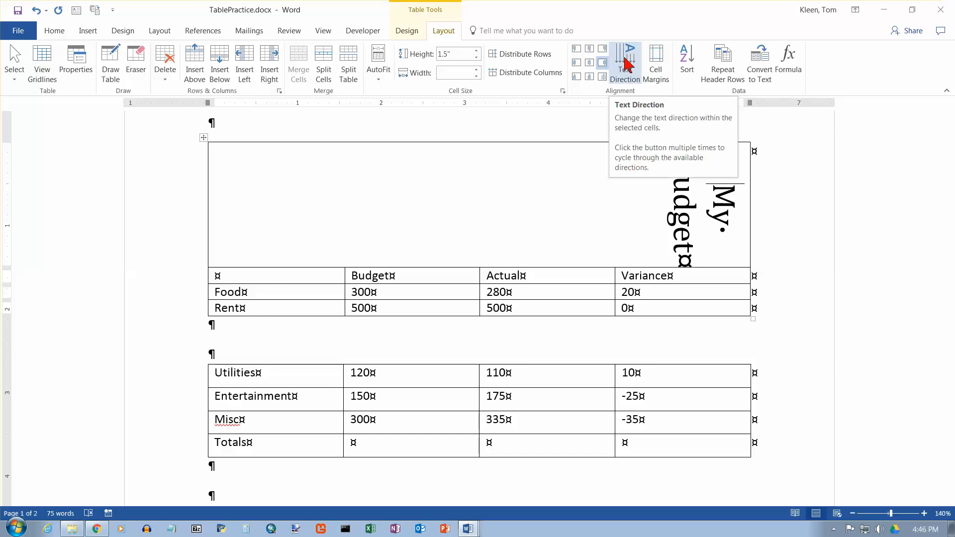
left_click(628, 64)
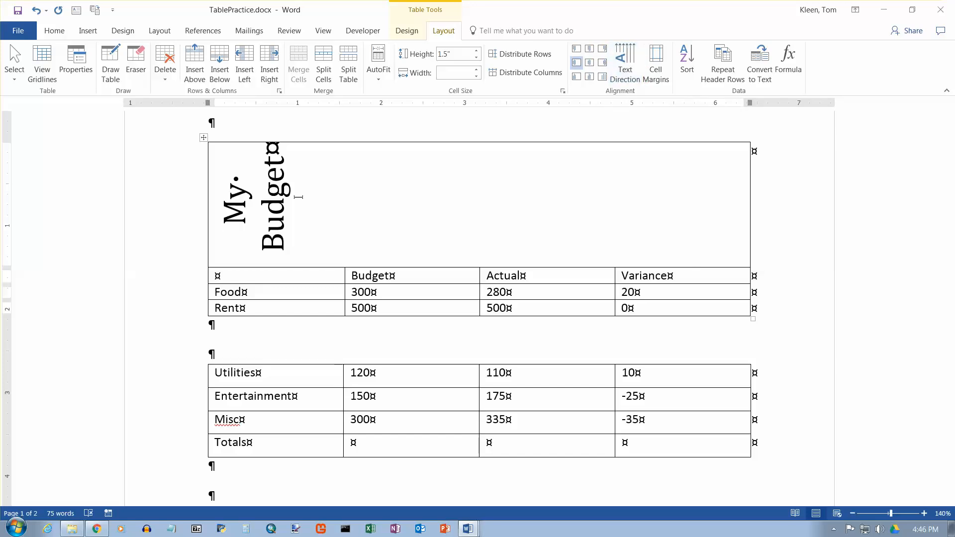
Turn the My Budget title text back to horizontal and shrink its row to about 0.56" high
left_click(626, 58)
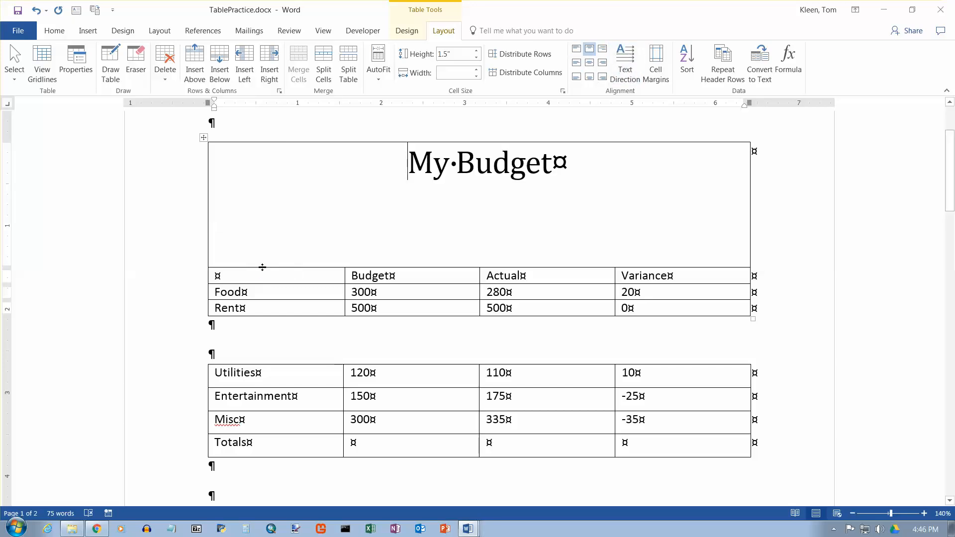
left_click_drag(262, 267, 264, 188)
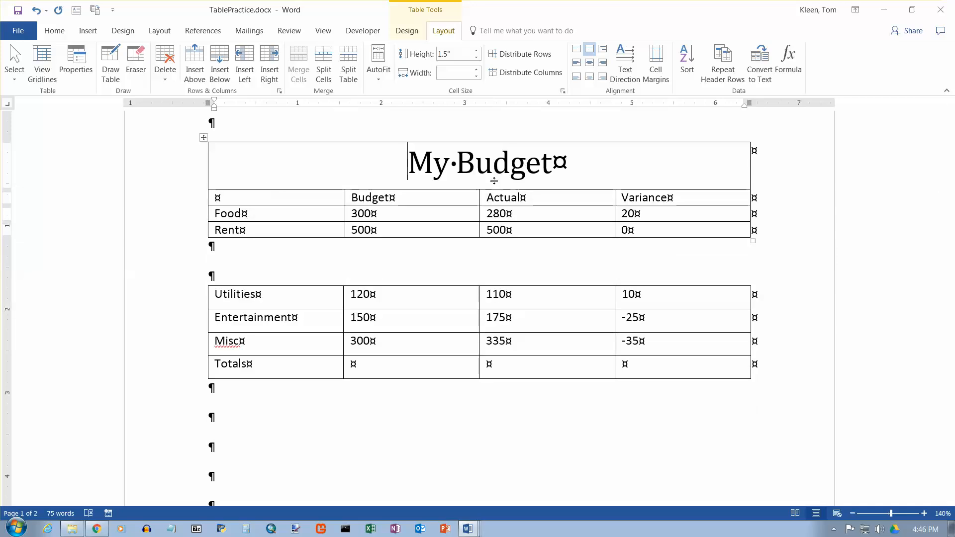
Set the default top cell margin of the whole Utilities table to 0.2"
left_click(659, 63)
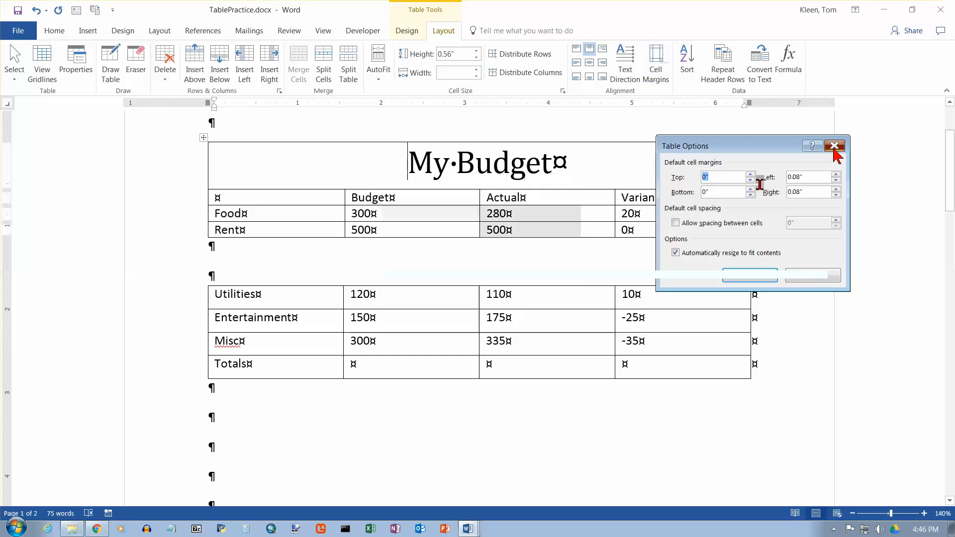
left_click(755, 275)
left_click(218, 299)
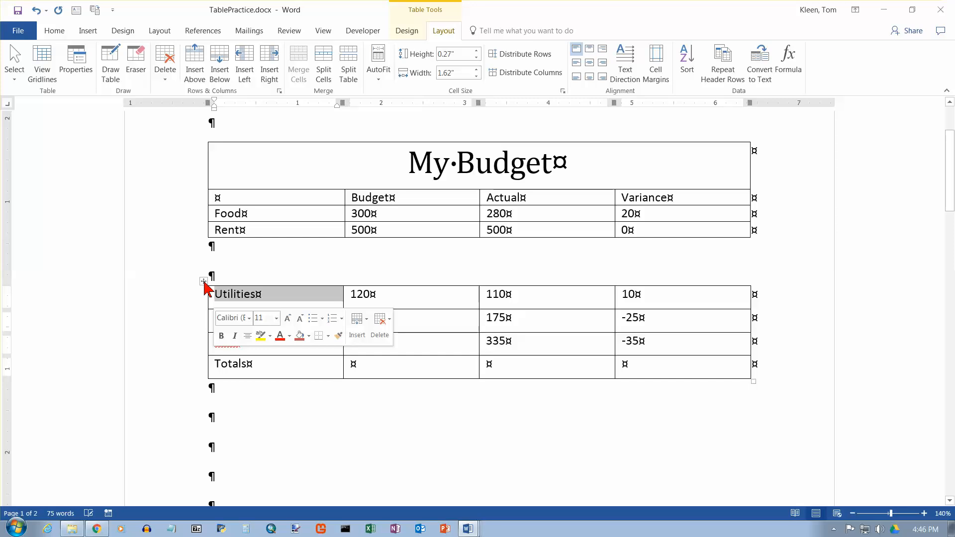
left_click(204, 282)
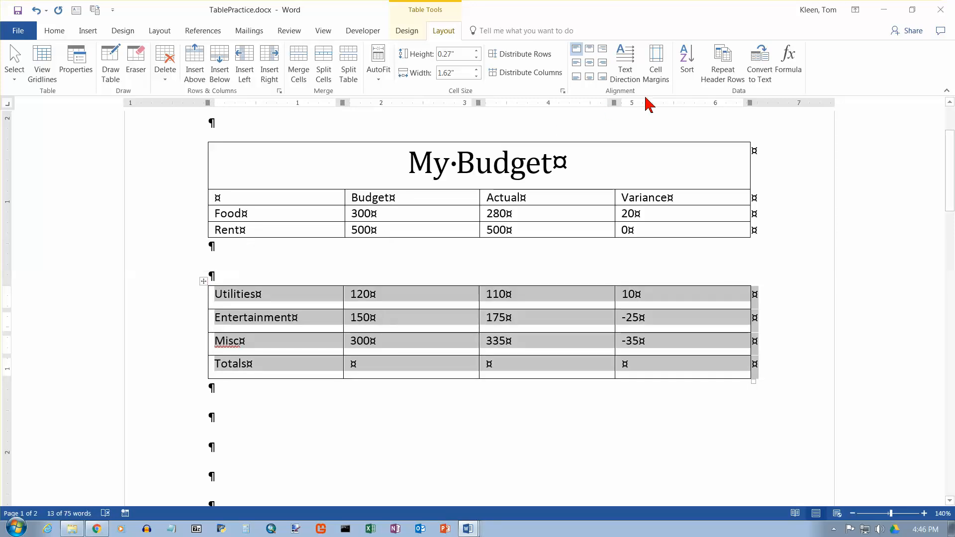
left_click(655, 70)
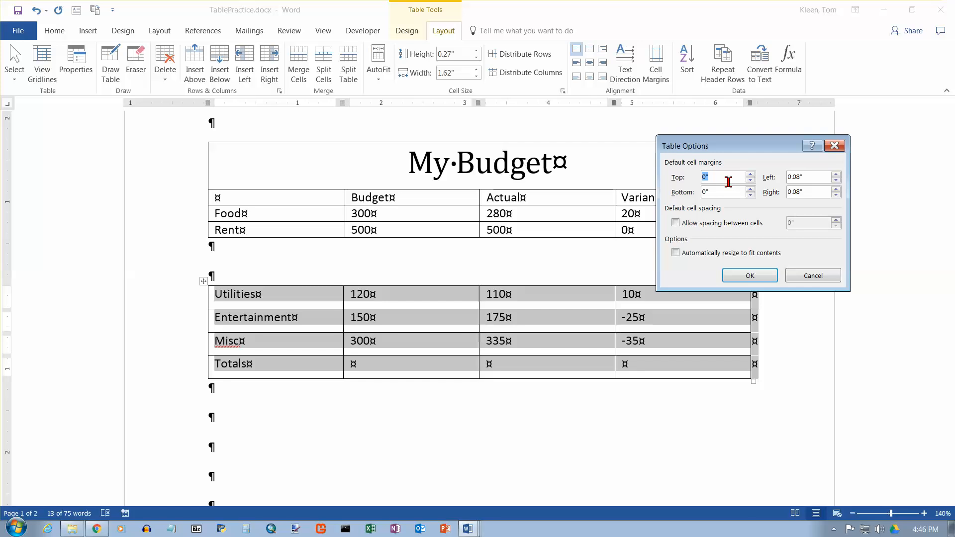
left_click(751, 174)
left_click(751, 174)
left_click(751, 174)
left_click(750, 175)
left_click(751, 174)
left_click(751, 174)
left_click(751, 175)
left_click(751, 174)
left_click(751, 175)
left_click(750, 174)
left_click(750, 174)
left_click(751, 174)
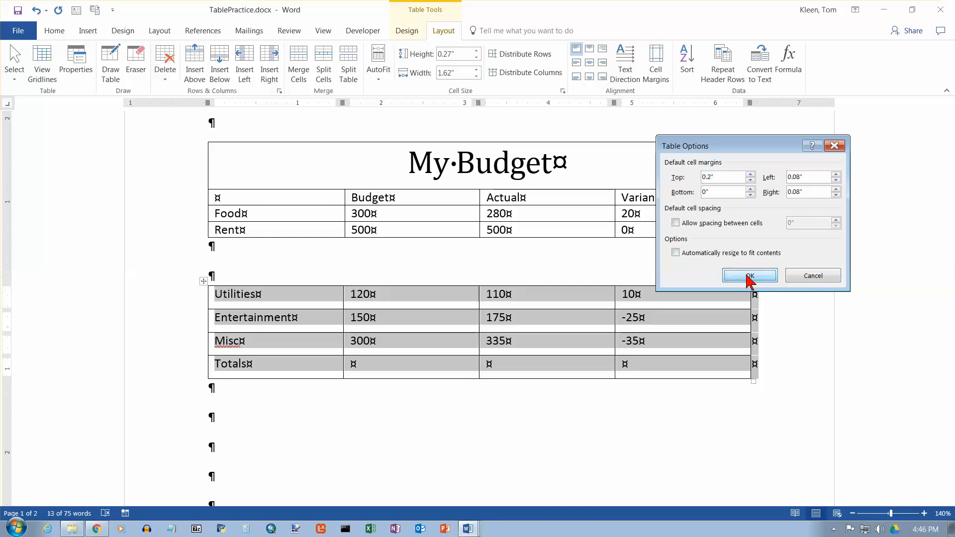
left_click(749, 275)
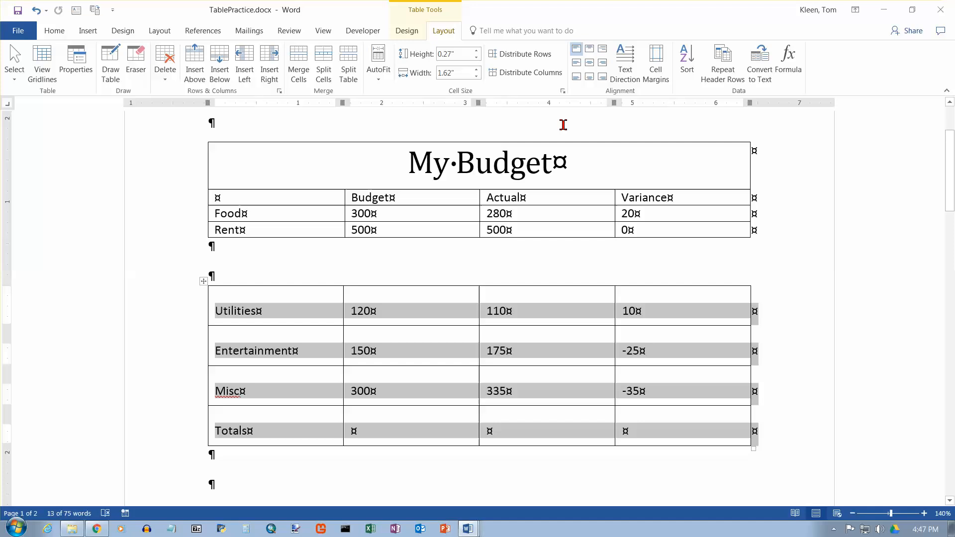
Increase the default bottom cell margin of the Utilities table
left_click(656, 64)
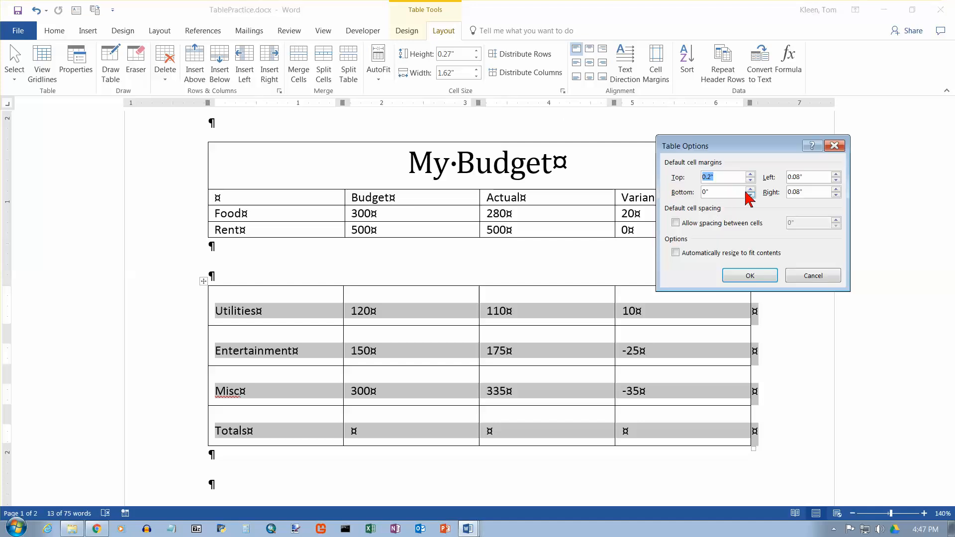
left_click(750, 190)
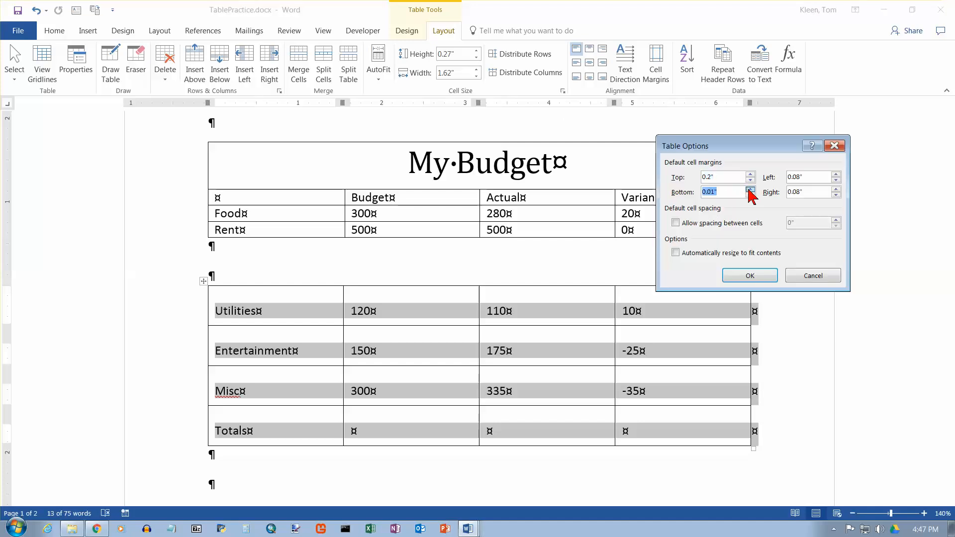
left_click(750, 190)
left_click(750, 189)
left_click(750, 195)
left_click(741, 275)
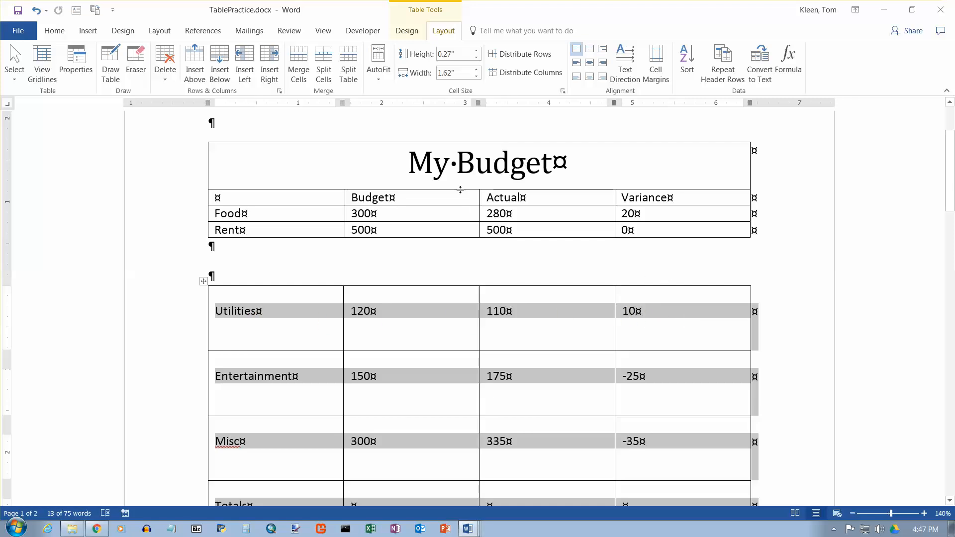
Undo the Utilities table's cell margin changes, the title row shrink and the title's return to horizontal text
left_click(36, 10)
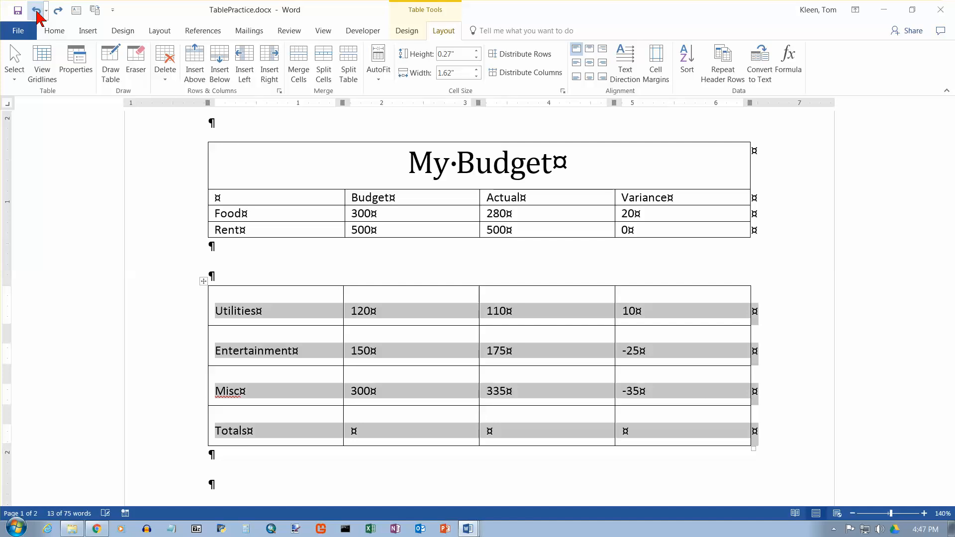
left_click(36, 11)
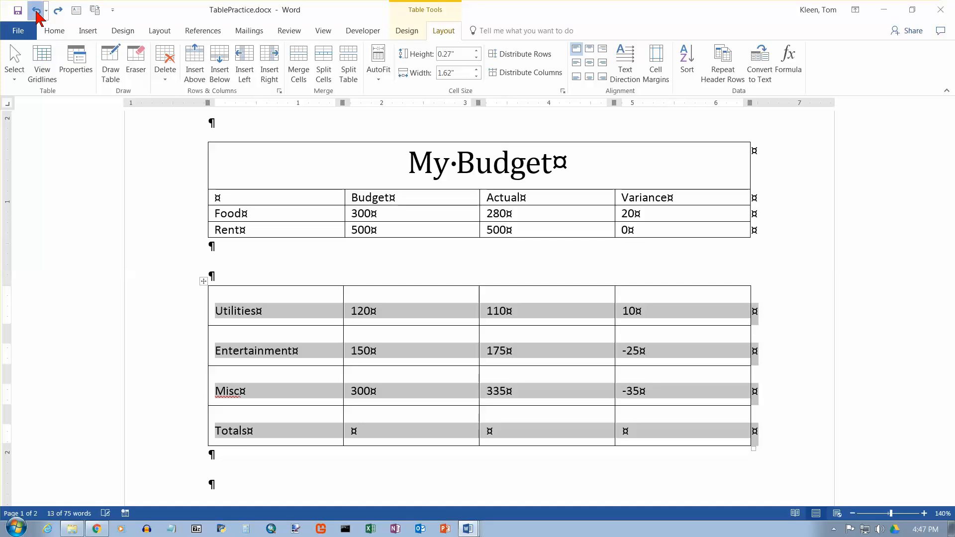
left_click(36, 11)
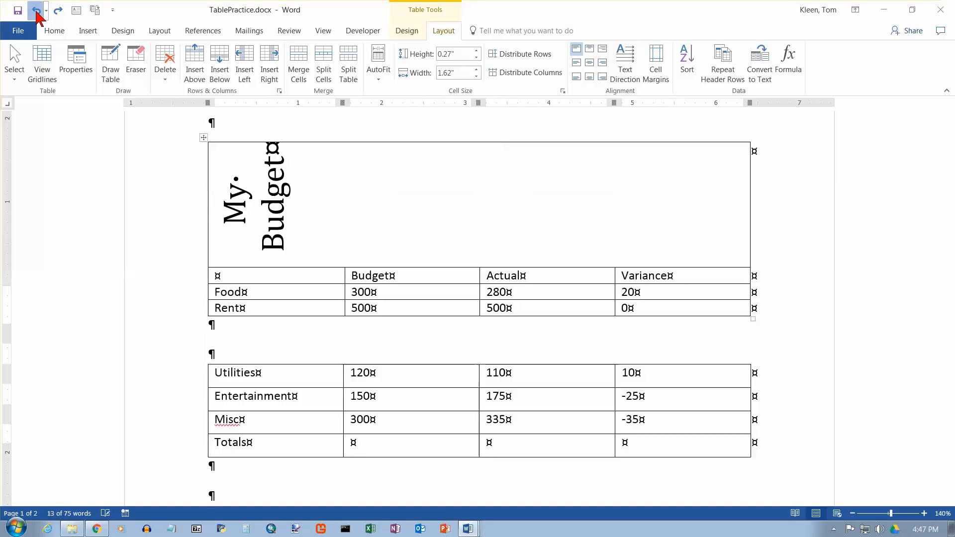
Try deleting the blank paragraph space between the My Budget and Utilities tables, and undo the deletion
left_click(320, 379)
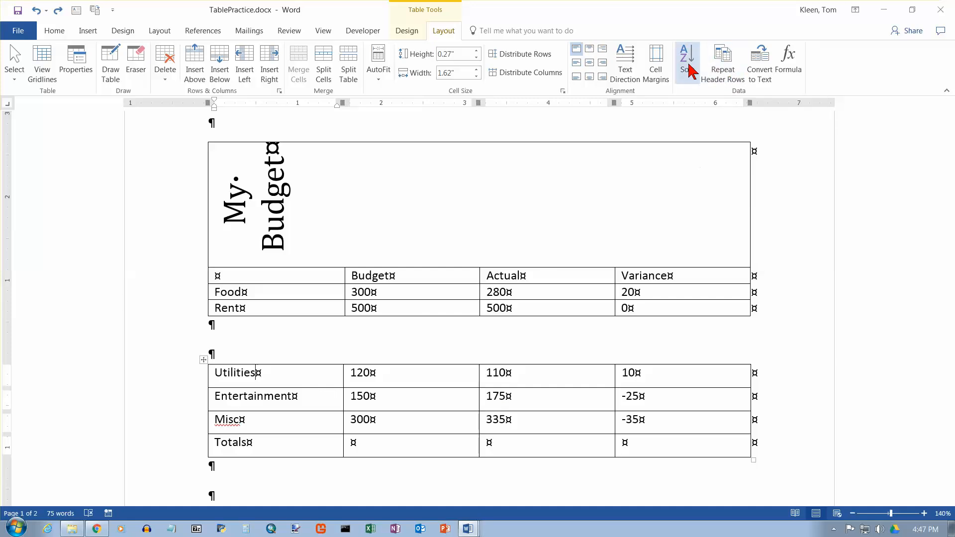
left_click(194, 331)
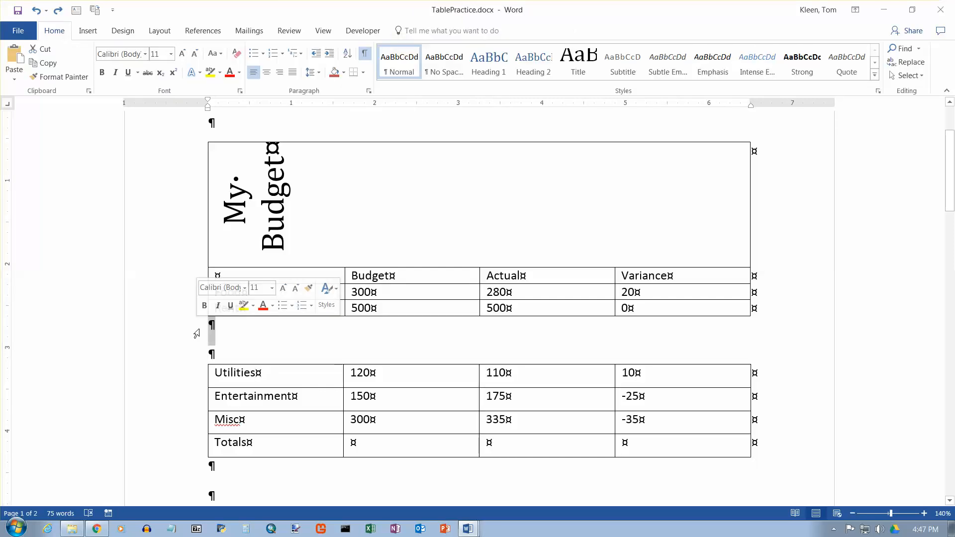
key("Delete")
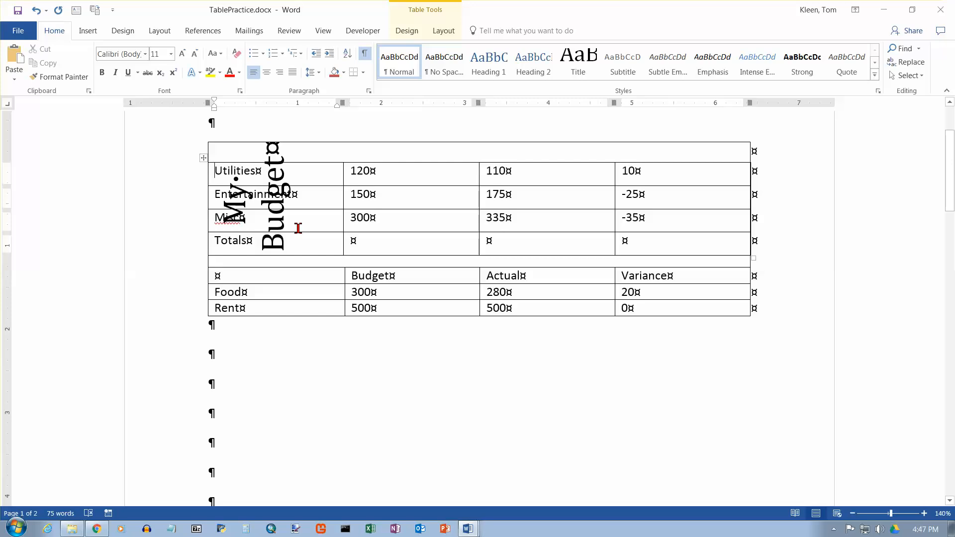
key("ctrl+z")
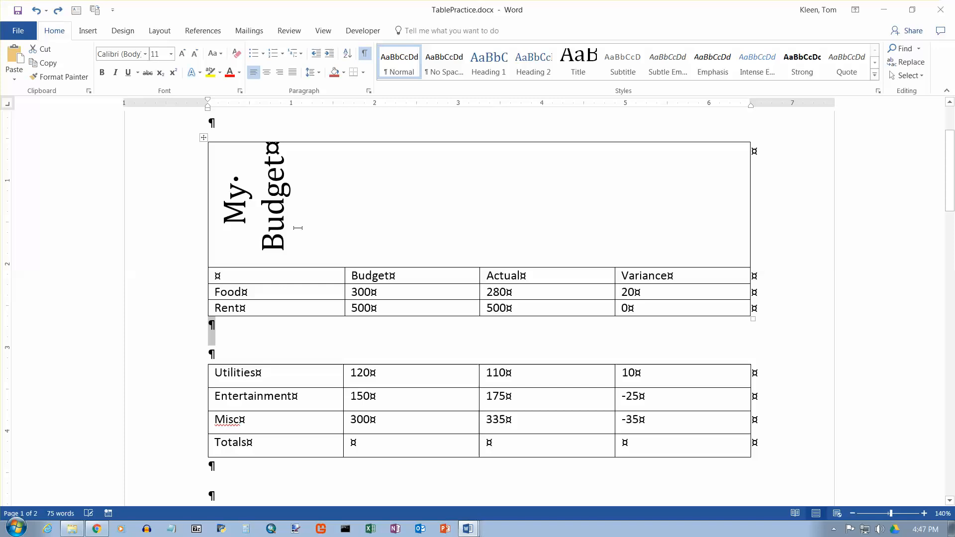
left_click(378, 369)
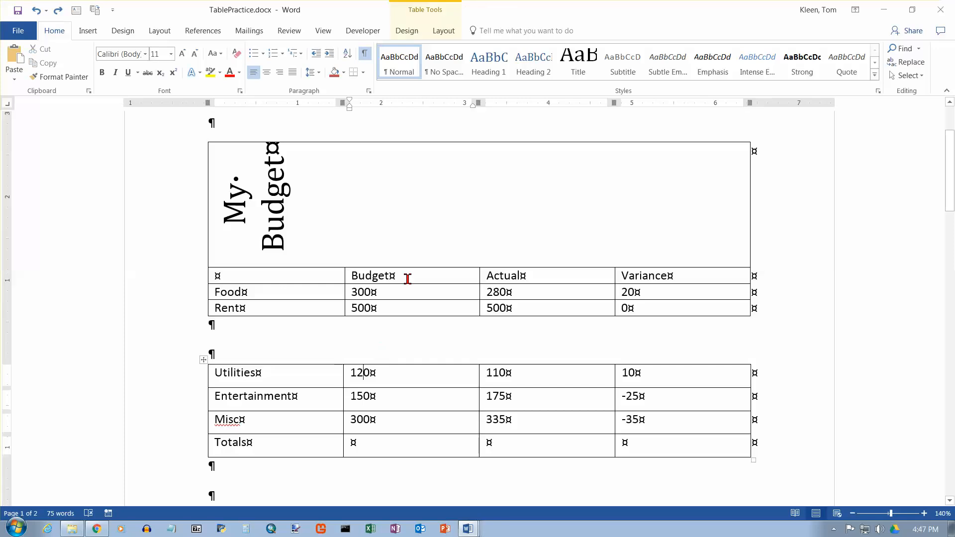
left_click(445, 31)
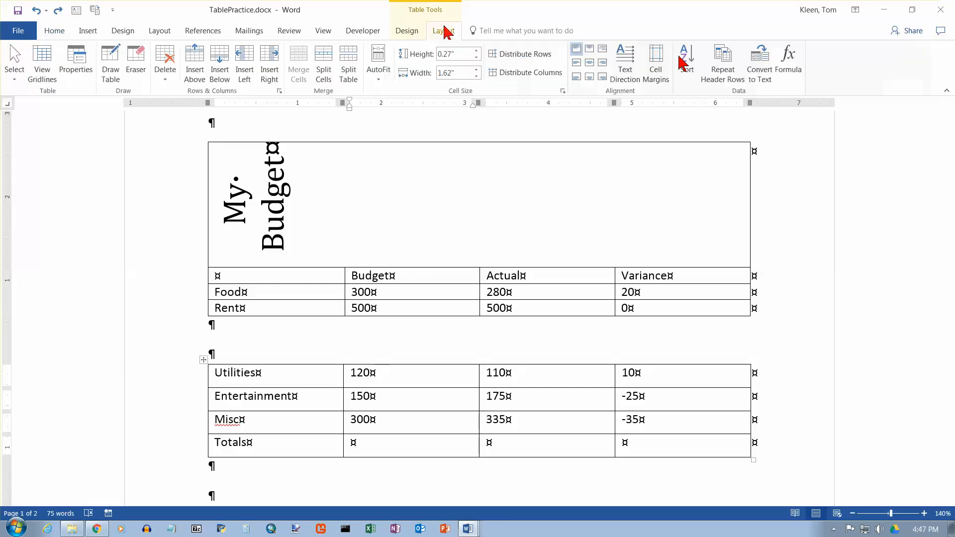
left_click(689, 63)
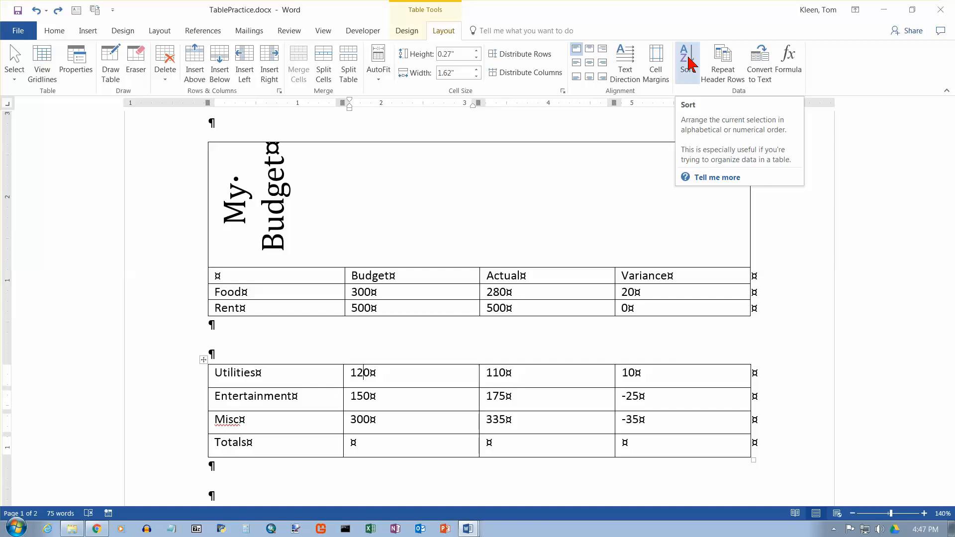
Remove the extra one-row Budget, Actual, Variance table below the full budget table near the end of the page
scroll(369, 206, "down", 5)
scroll(370, 205, "down", 10)
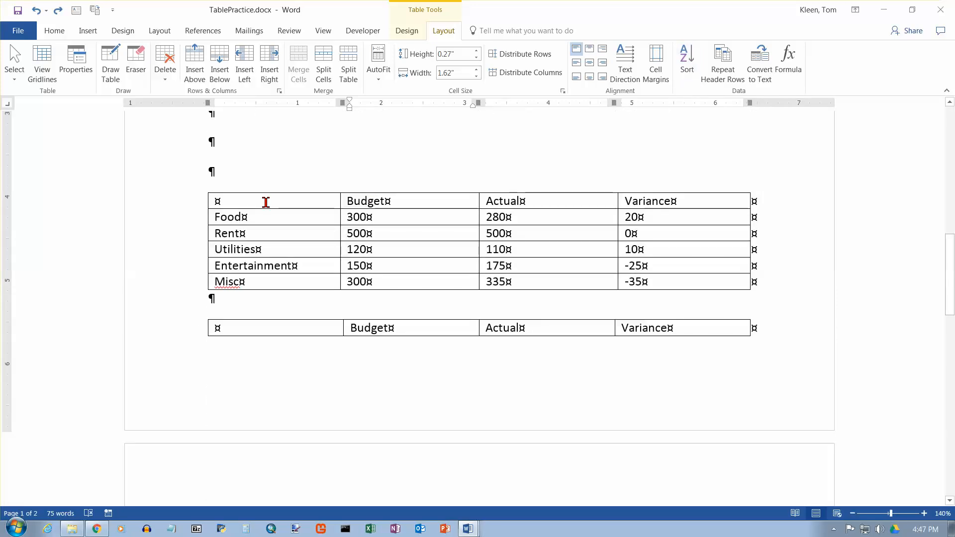
left_click(215, 172)
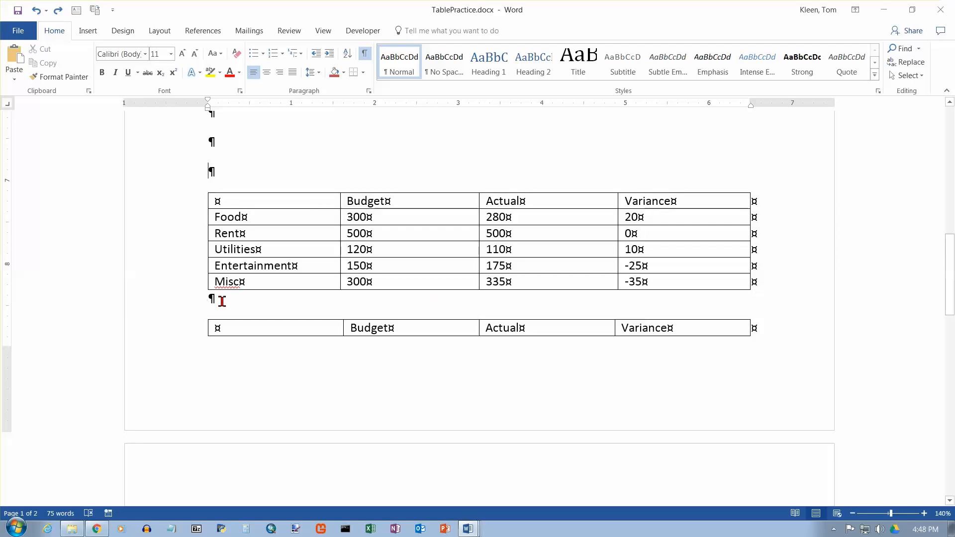
key("ctrl+y")
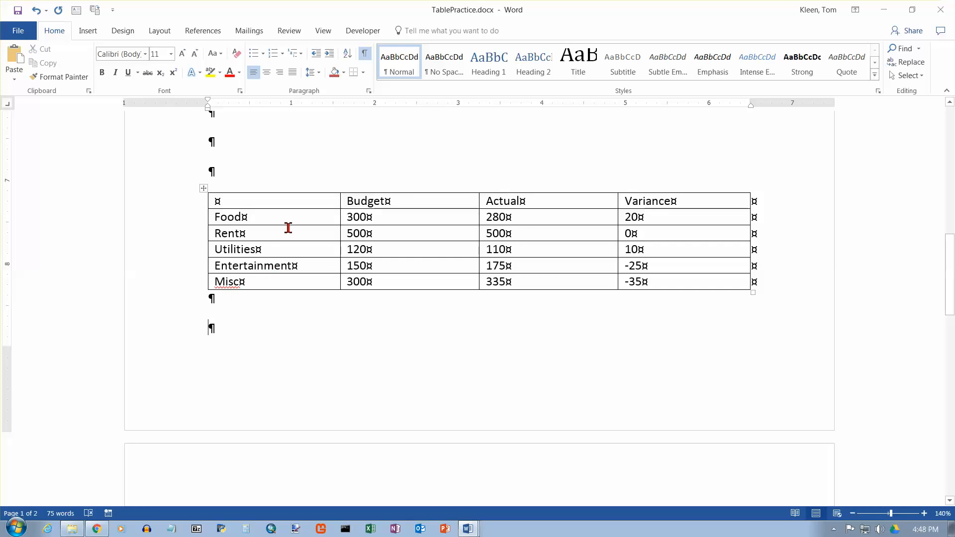
Sort the full budget table by the Budget column as numbers in descending order, treating the first row as a header
scroll(288, 227, "down", 1)
left_click(378, 219)
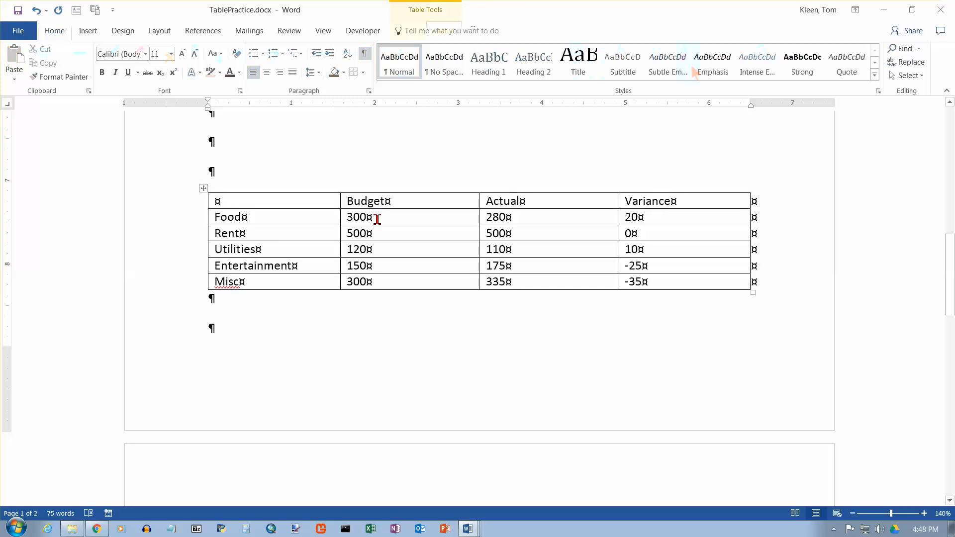
left_click(692, 77)
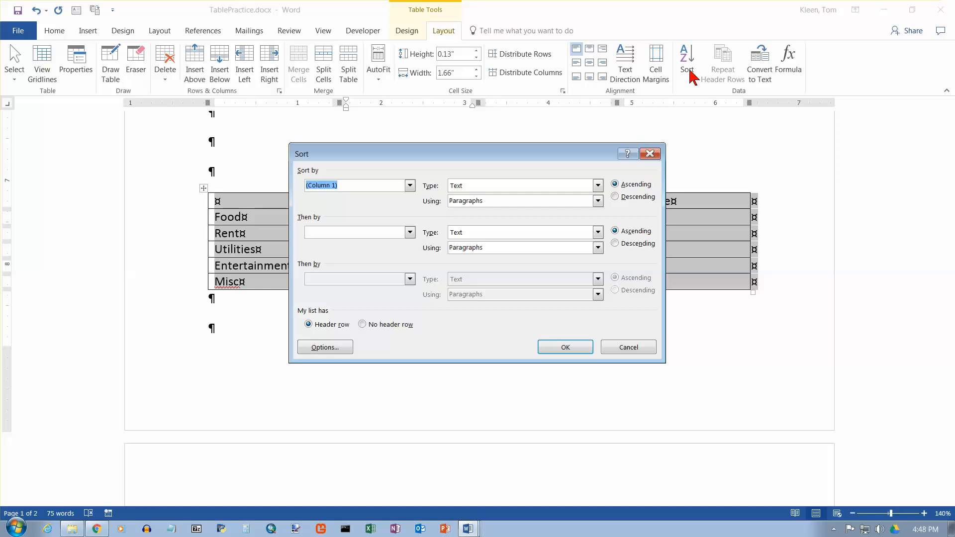
left_click_drag(530, 146, 527, 308)
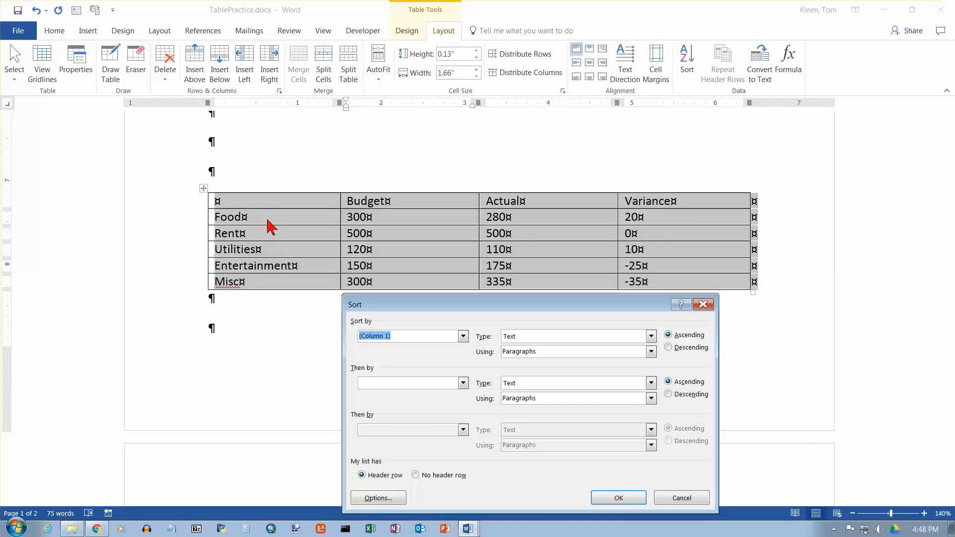
left_click(463, 336)
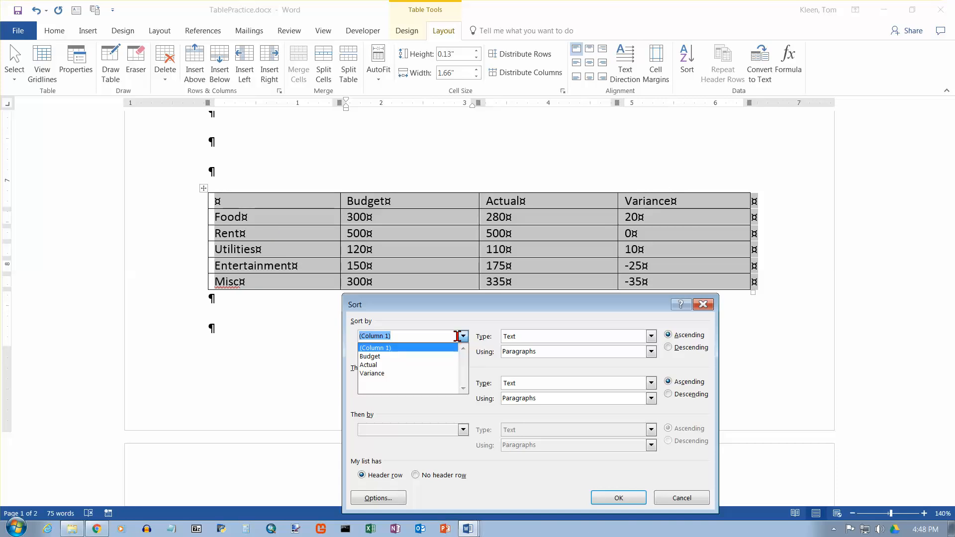
left_click(448, 356)
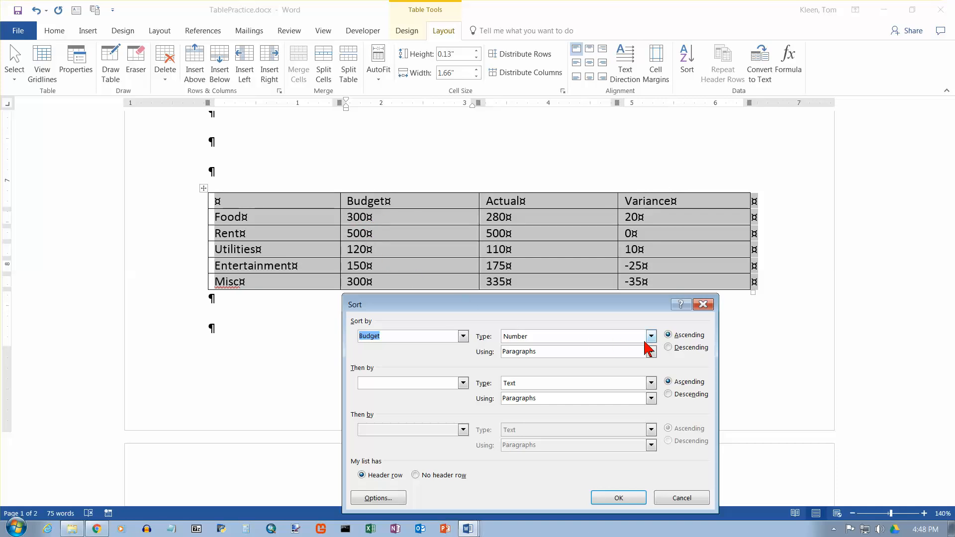
left_click(668, 347)
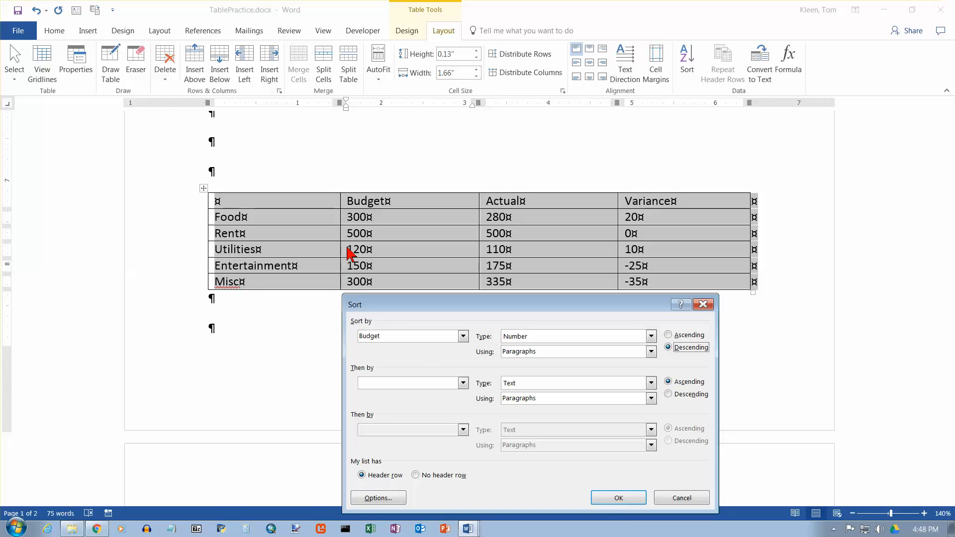
left_click(639, 500)
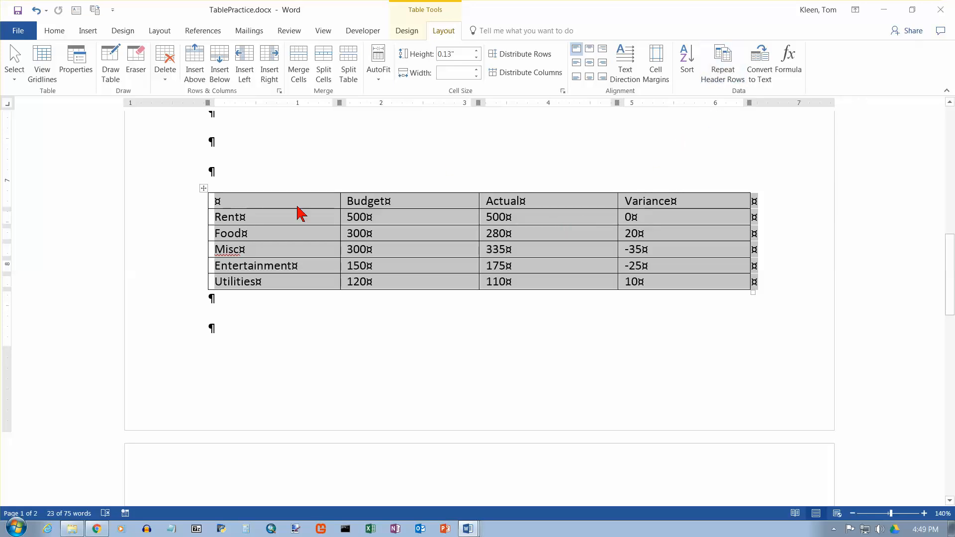
Add a blank row at the end of the sorted budget table, below Utilities
left_click(250, 199)
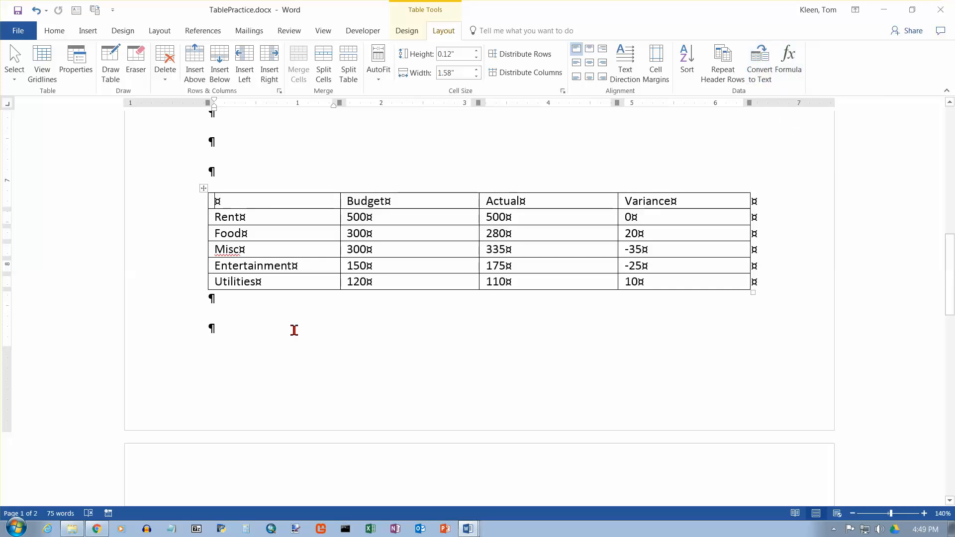
left_click(640, 286)
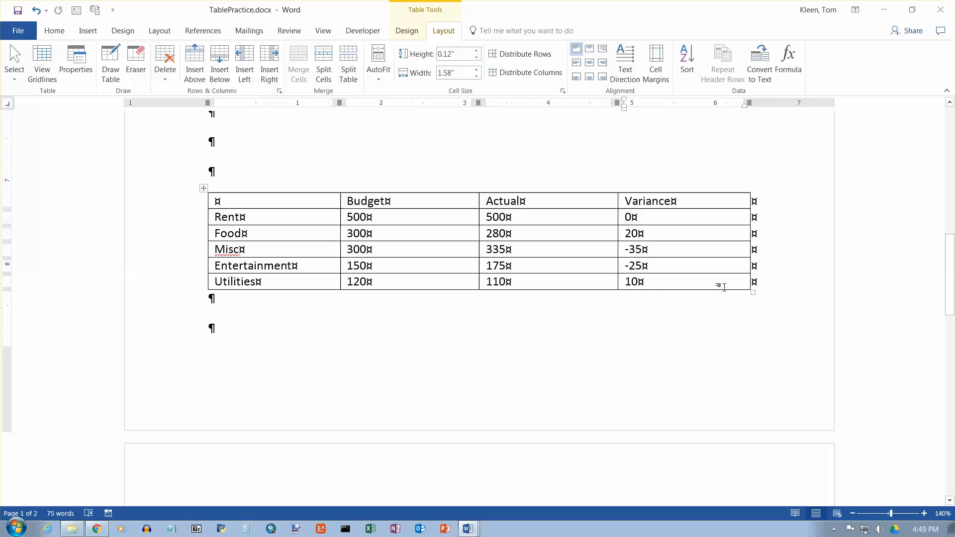
key("Tab")
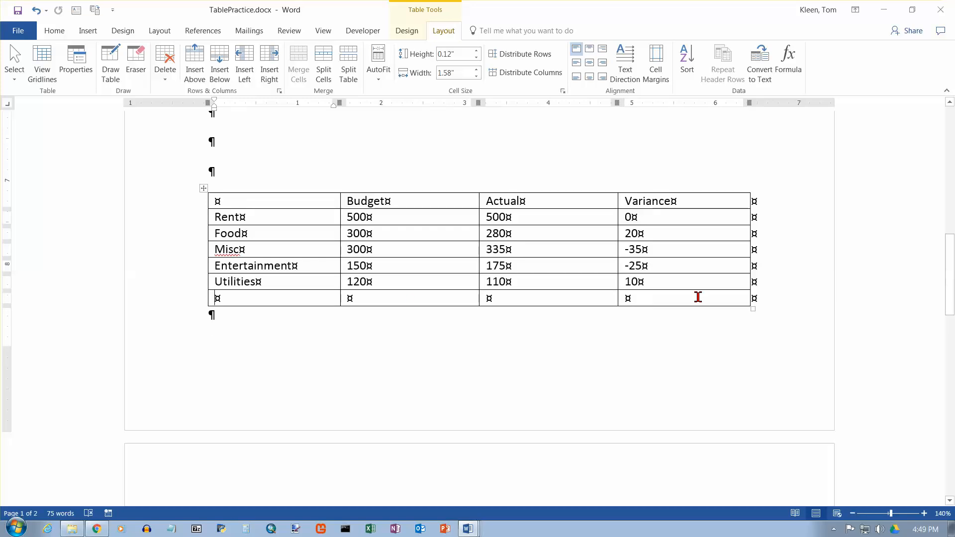
Insert the formula =SUM(ABOVE) in the Budget column of the new last row
left_click(724, 298)
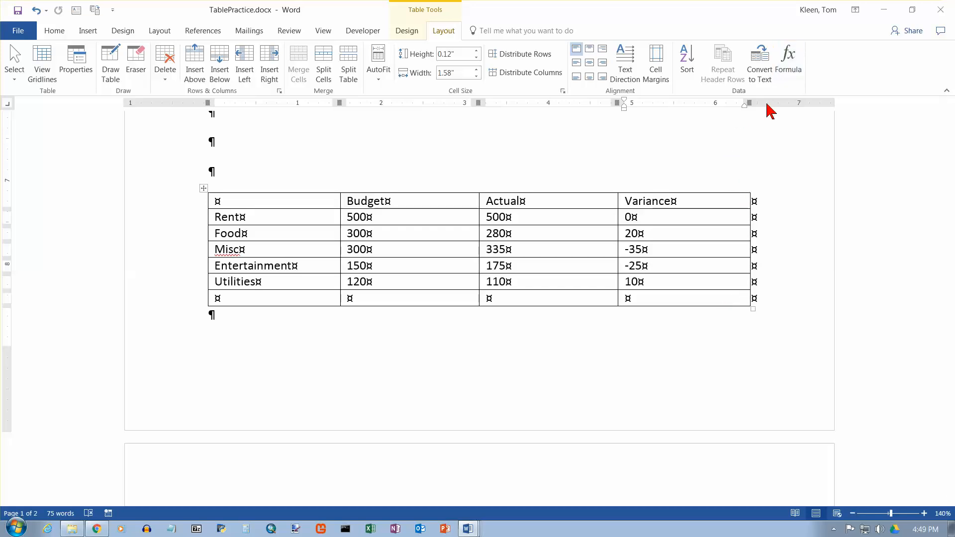
left_click(389, 297)
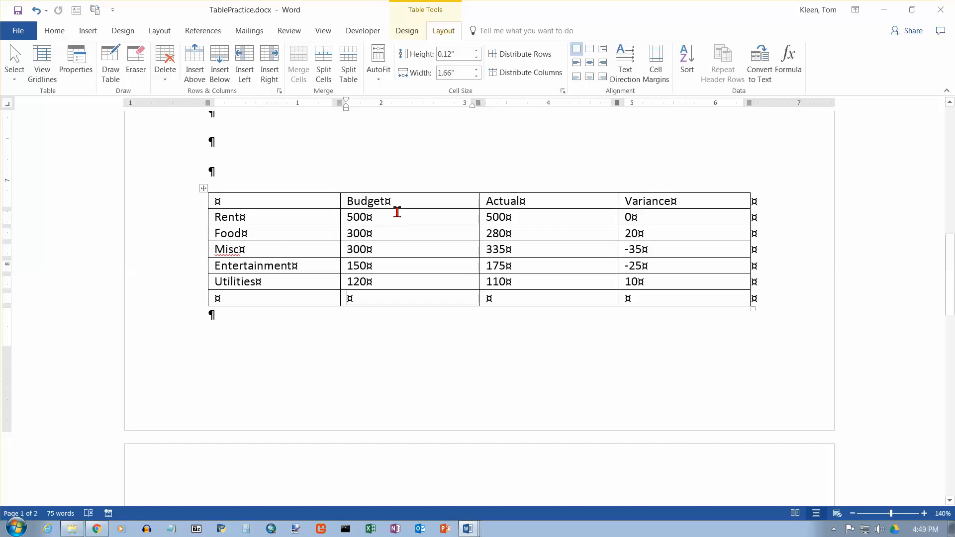
left_click(789, 65)
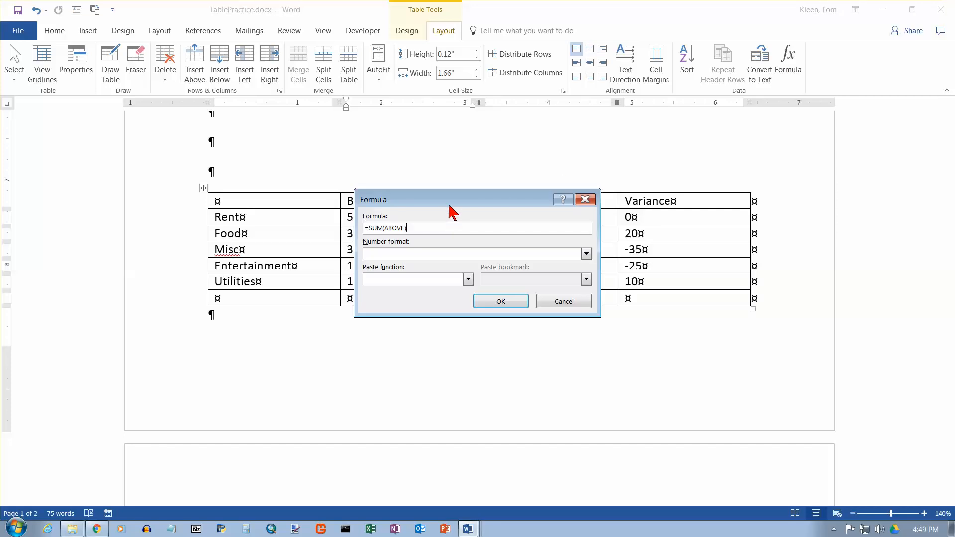
left_click_drag(454, 208, 575, 334)
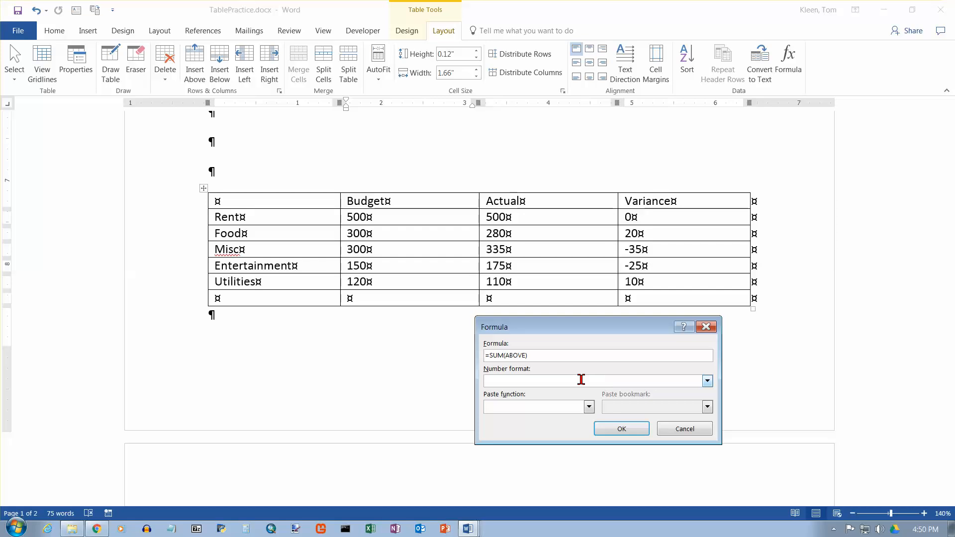
key("Return")
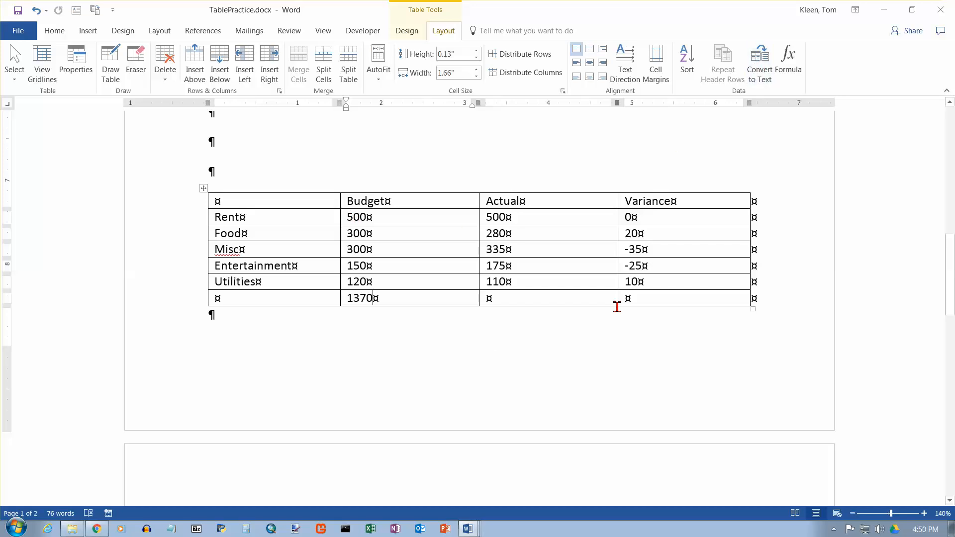
Change the Utilities budget to 130 and update the formula field that totals the Budget column
left_click(362, 283)
key("BackSpace")
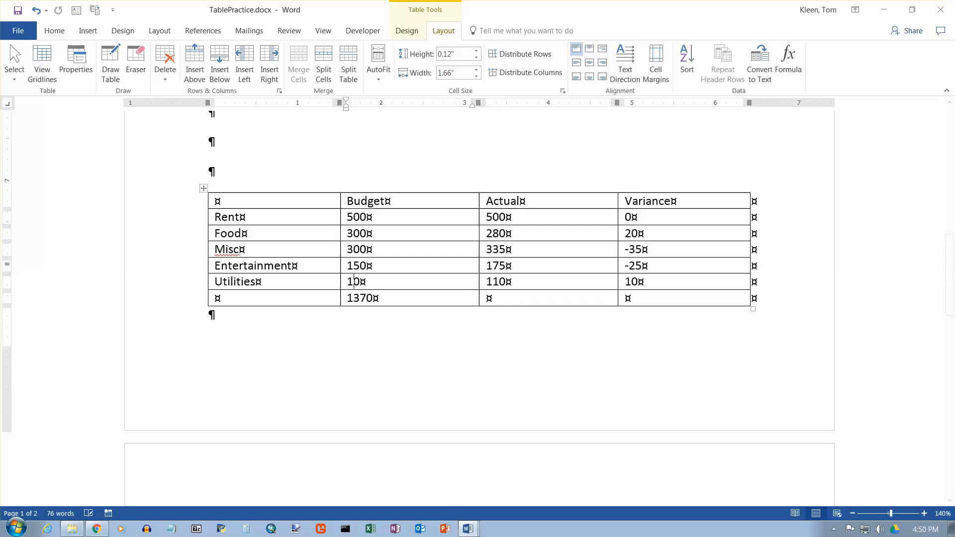
type("3")
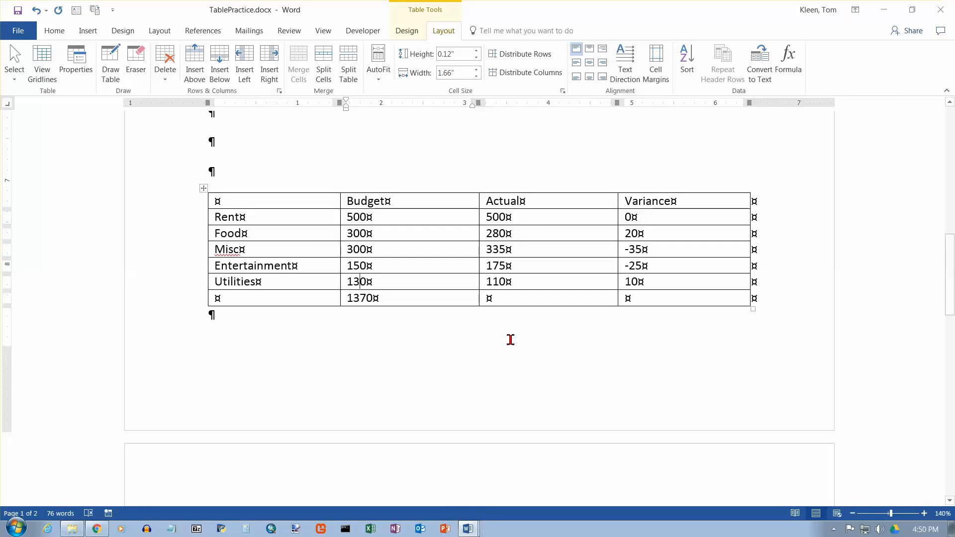
left_click(366, 298)
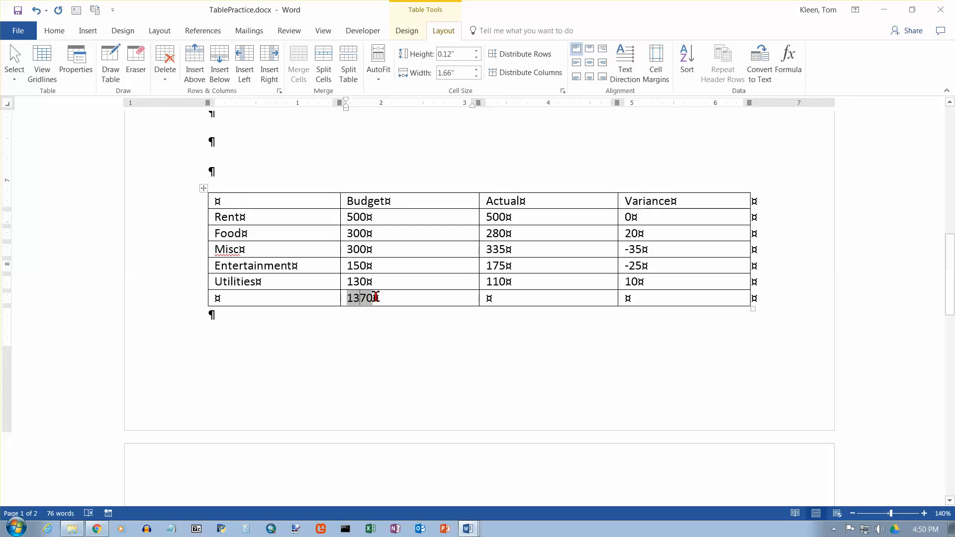
right_click(376, 298)
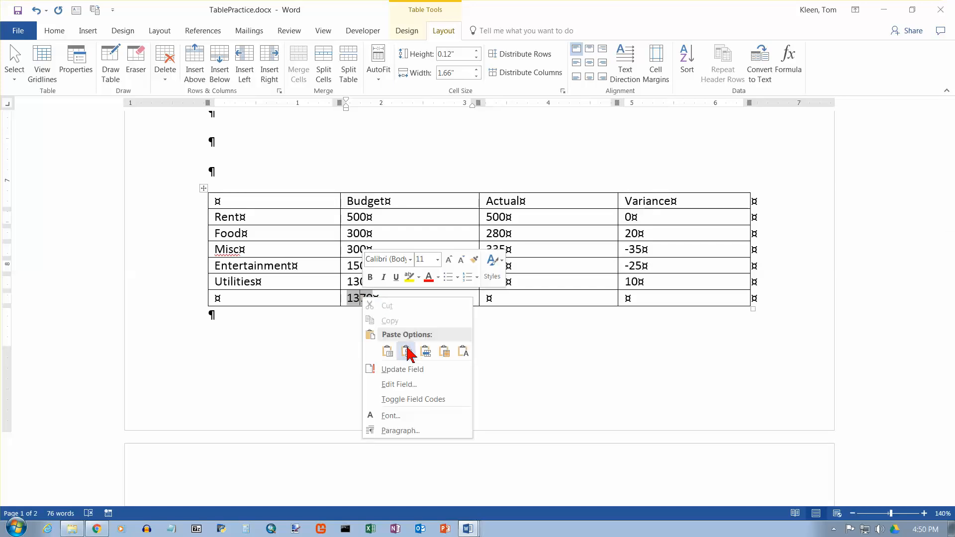
left_click(407, 368)
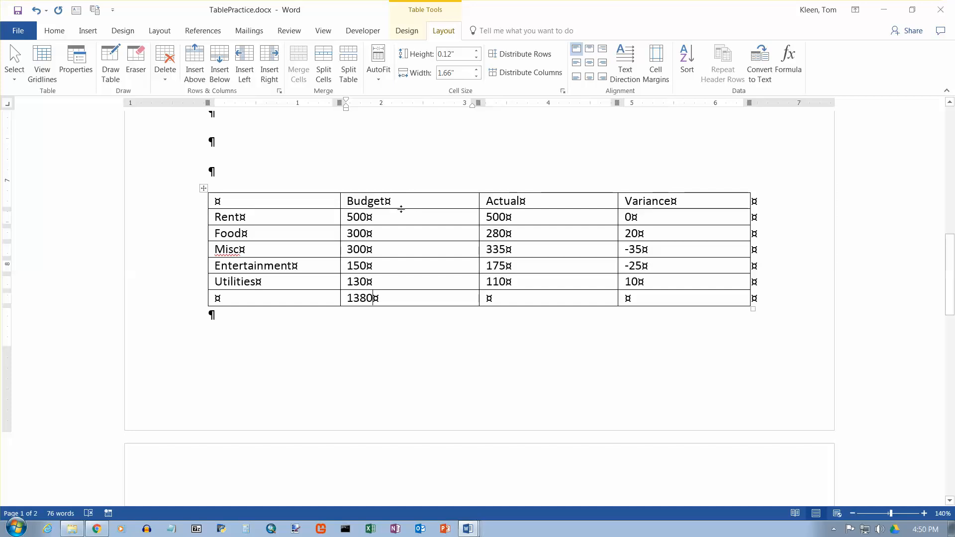
Align the Budget column's numbers, including the total, on a decimal tab stop at about 2.5 inches
left_click_drag(363, 218, 413, 295)
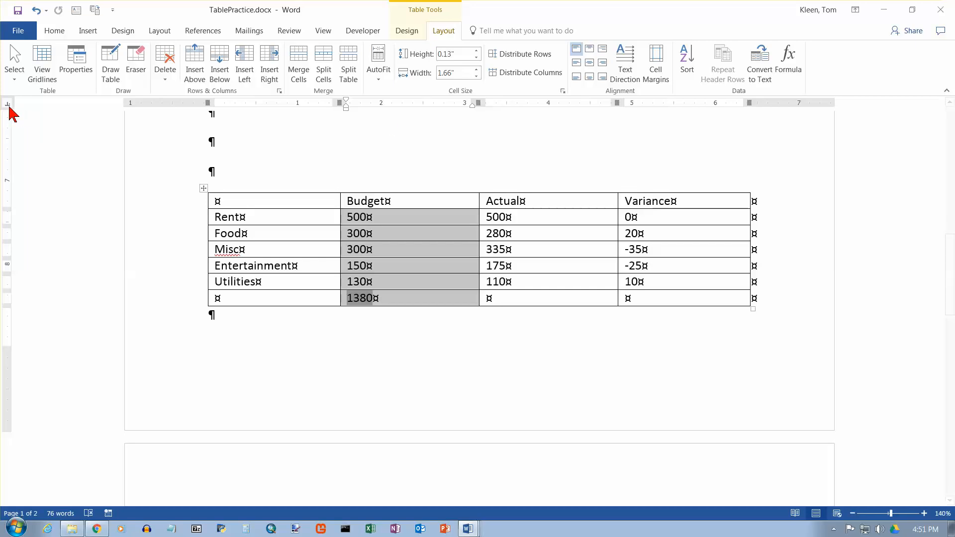
left_click(423, 106)
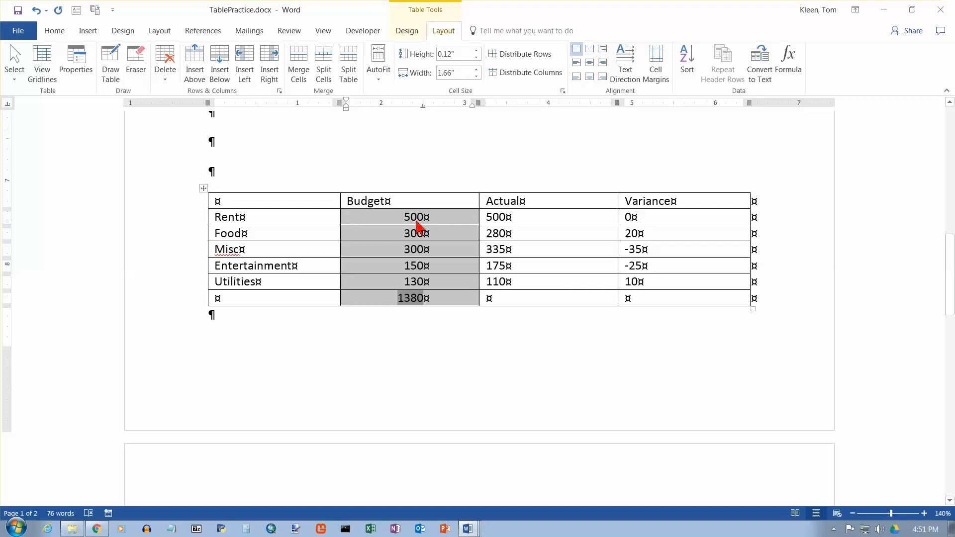
Step cell by cell from the Rent row's Budget value into the Food row to examine movement between cells
left_click(353, 217)
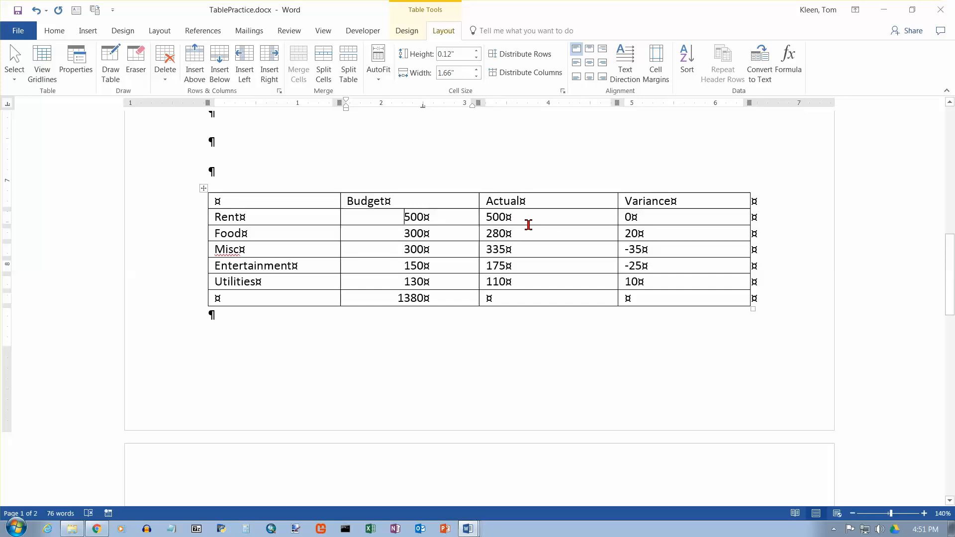
key("Tab")
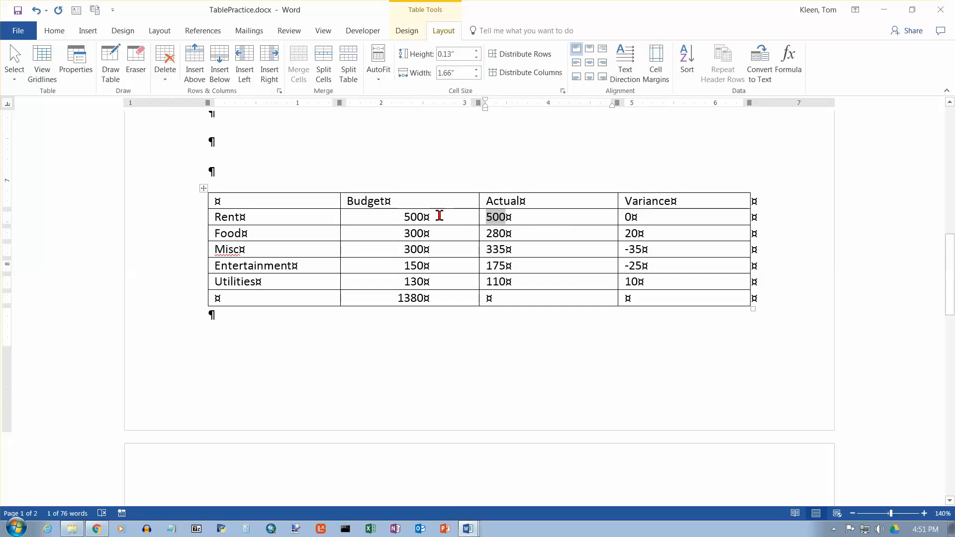
key("Tab")
key("Tab")
key("Tab")
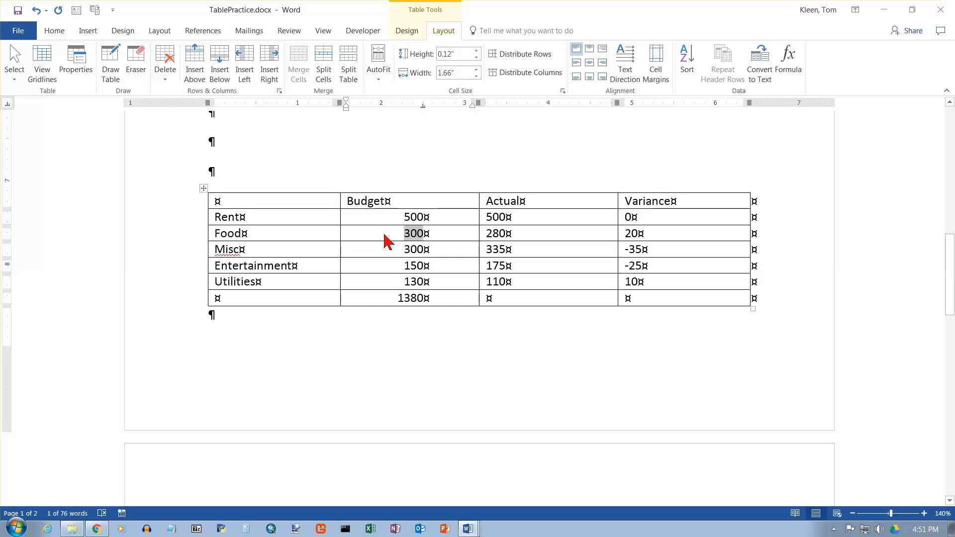
key("Tab")
Try inserting two tab characters before the Rent row's Actual value, and remove them
left_click(487, 221)
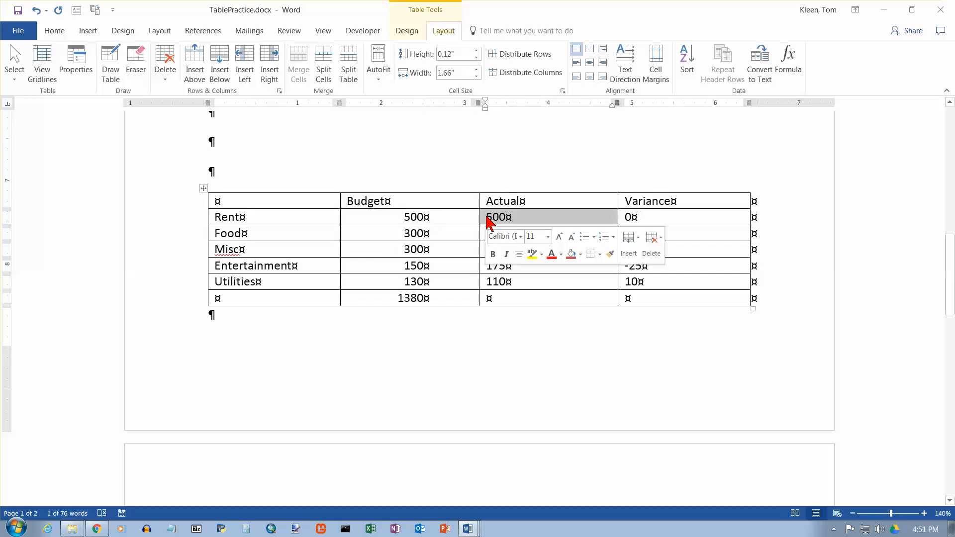
left_click(488, 216)
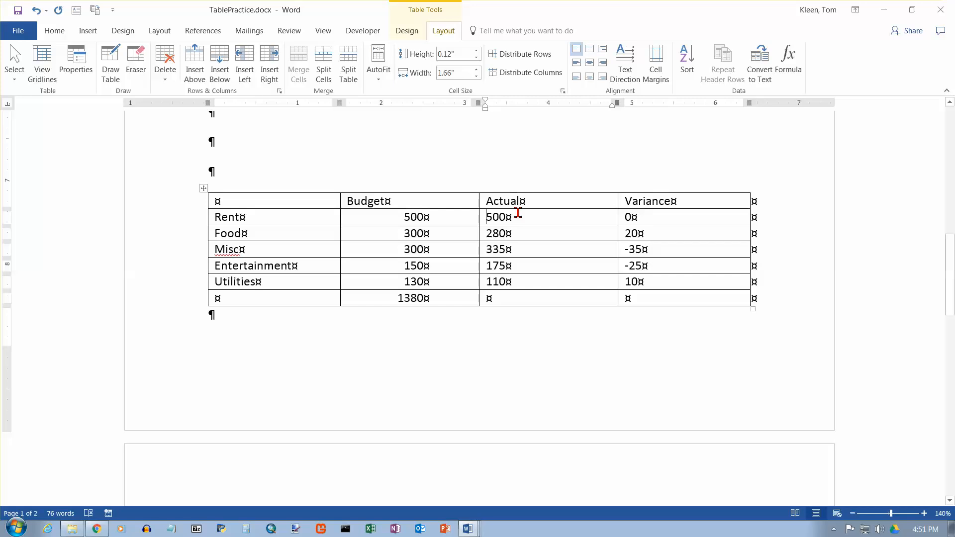
key("ctrl+Tab")
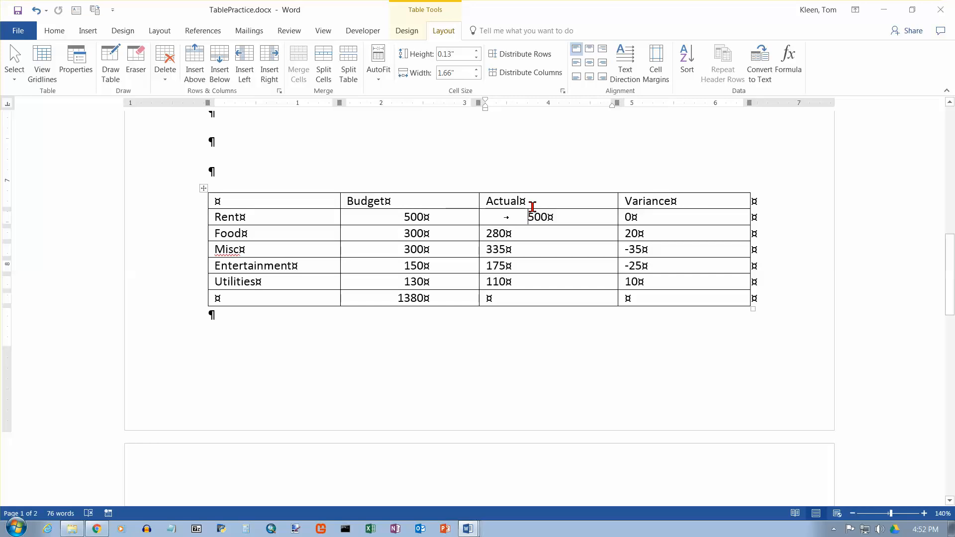
key("ctrl+Tab")
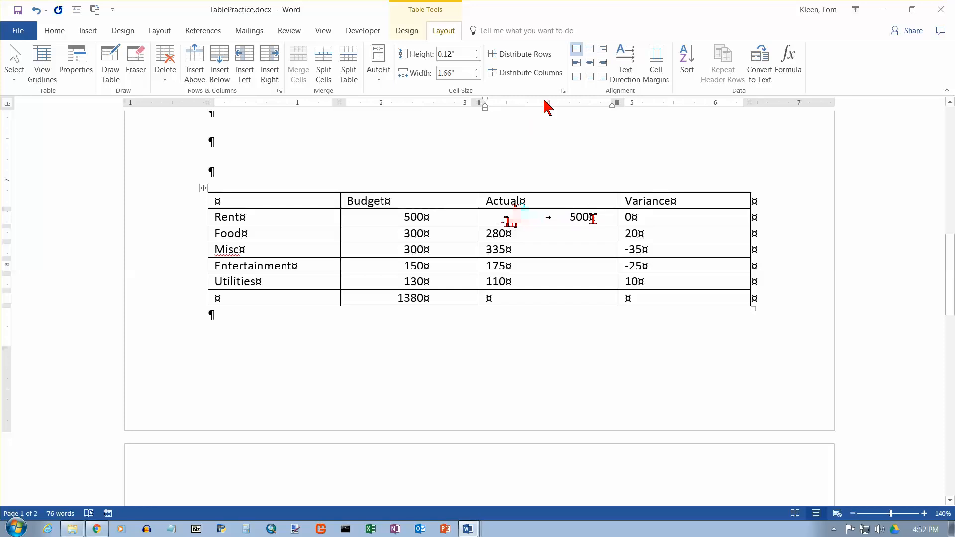
key("BackSpace")
key("BackSpace")
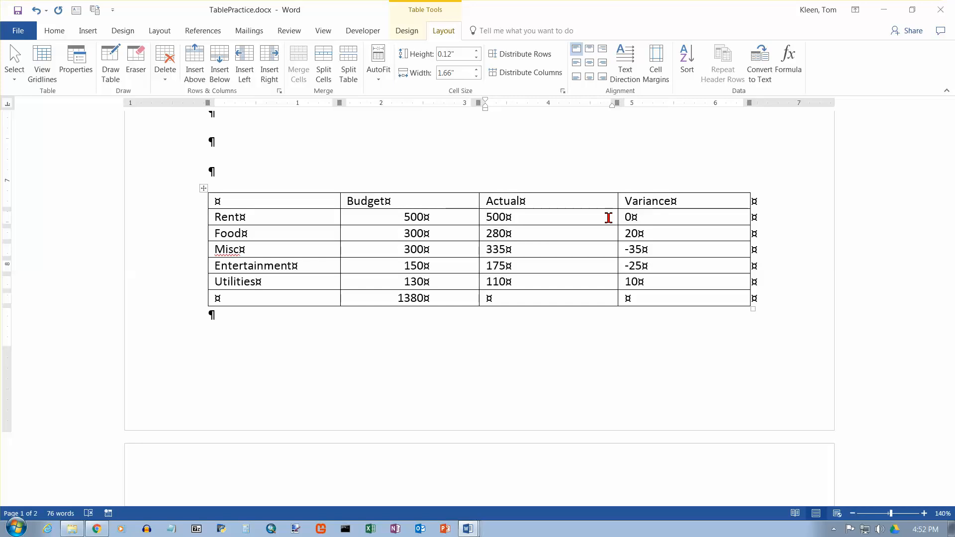
left_click_drag(403, 217, 446, 297)
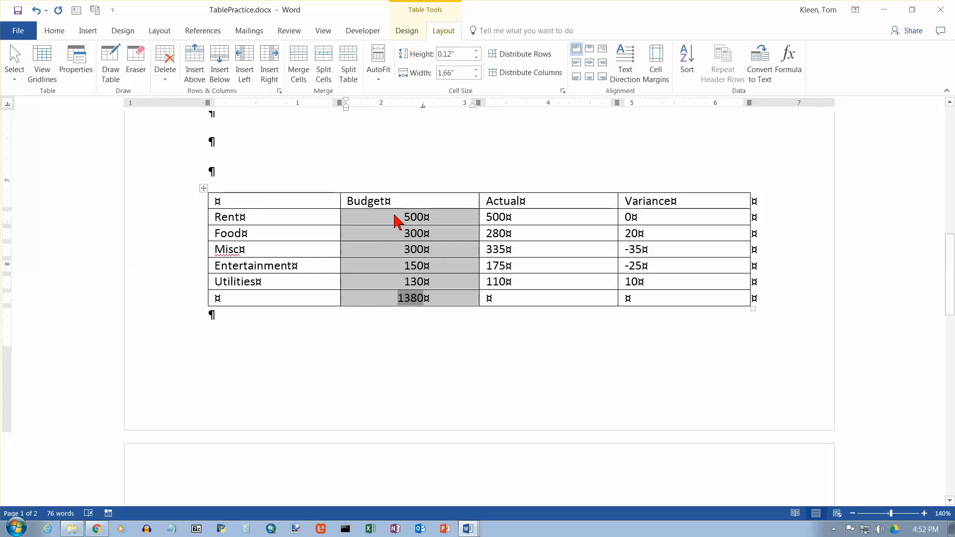
left_click(355, 221)
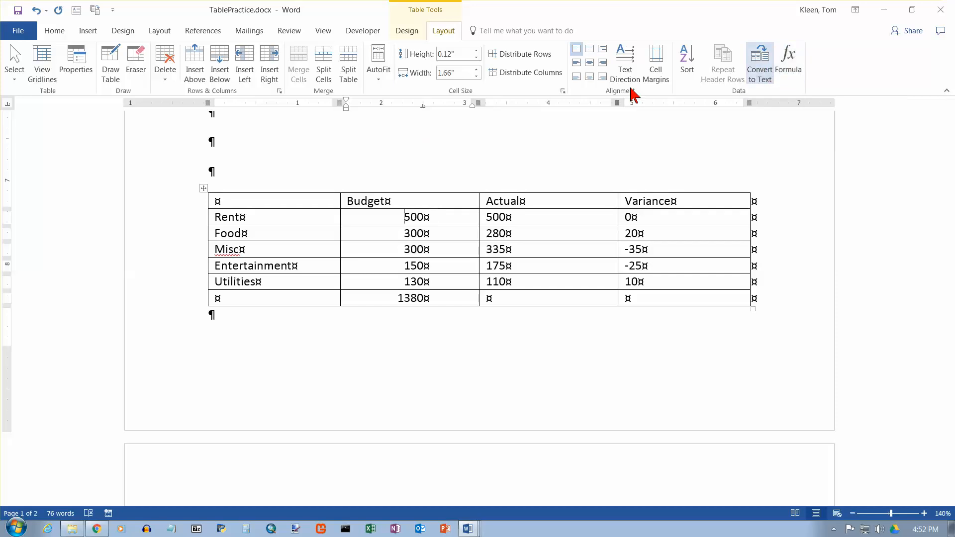
Convert the whole sorted budget table to text, separating the columns with tabs
left_click(205, 188)
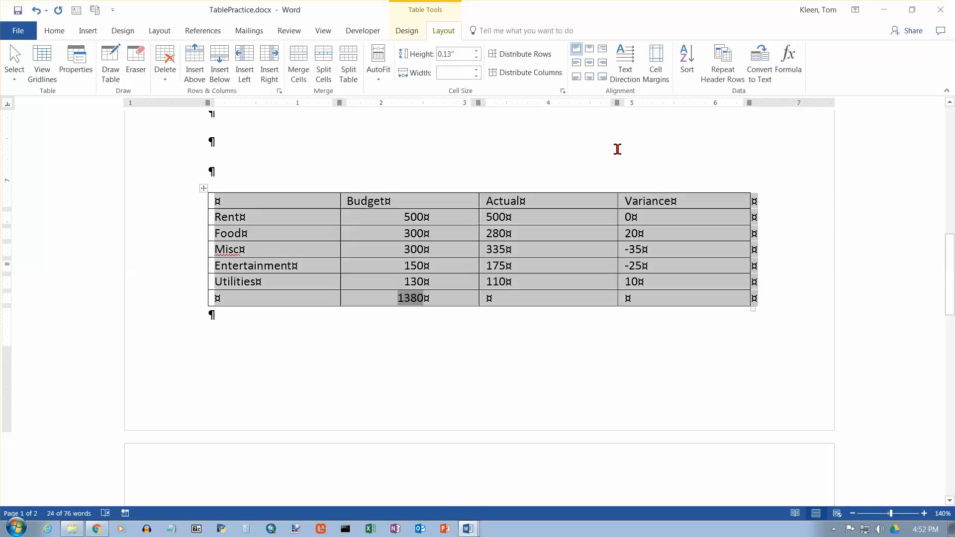
left_click(761, 64)
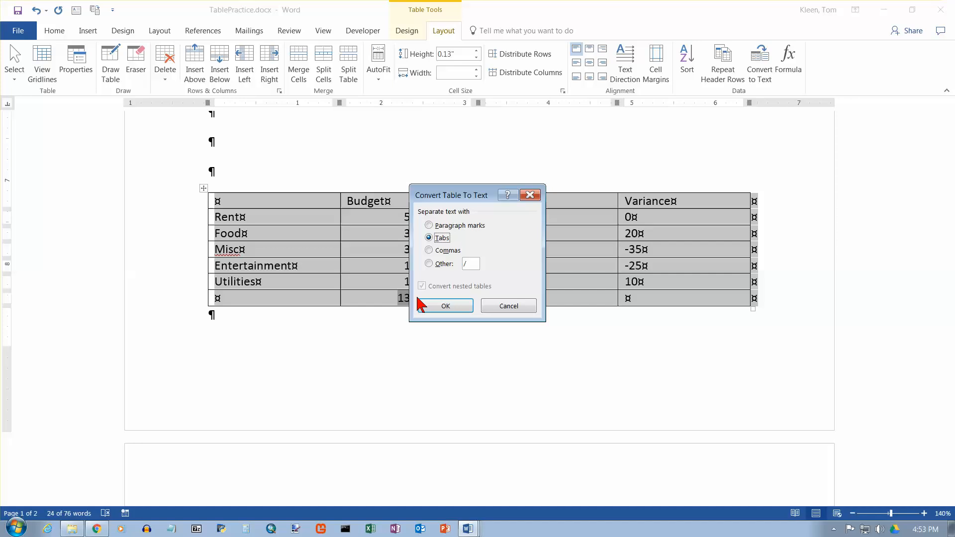
left_click_drag(450, 195, 460, 326)
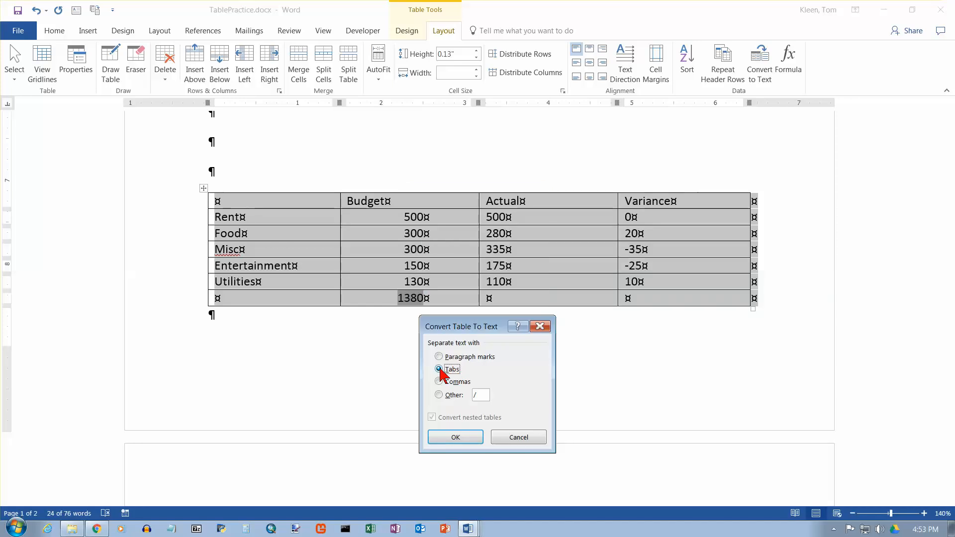
left_click(460, 437)
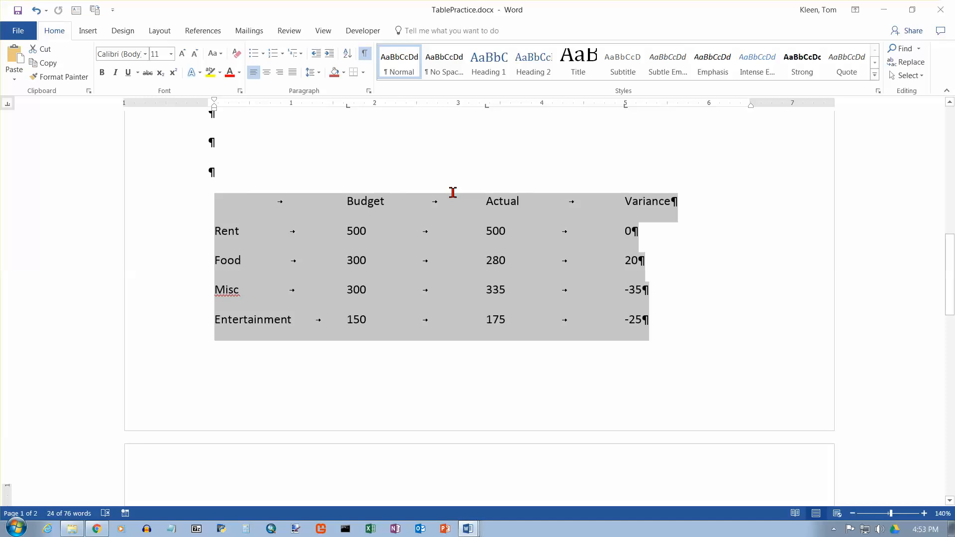
Place the cursor in the Utilities row's Budget cell of the upper table and show the table layout tools
scroll(453, 192, "up", 2)
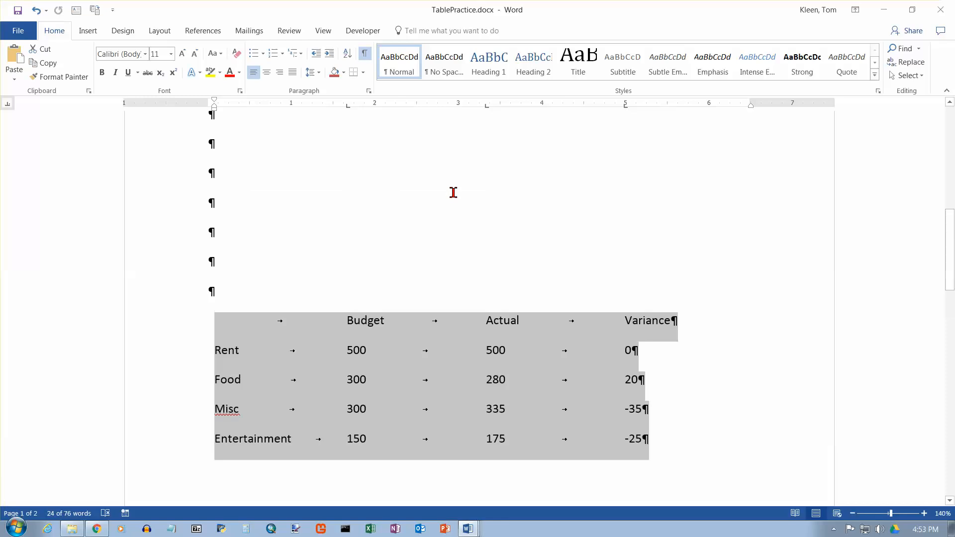
scroll(453, 192, "up", 3)
left_click(256, 164)
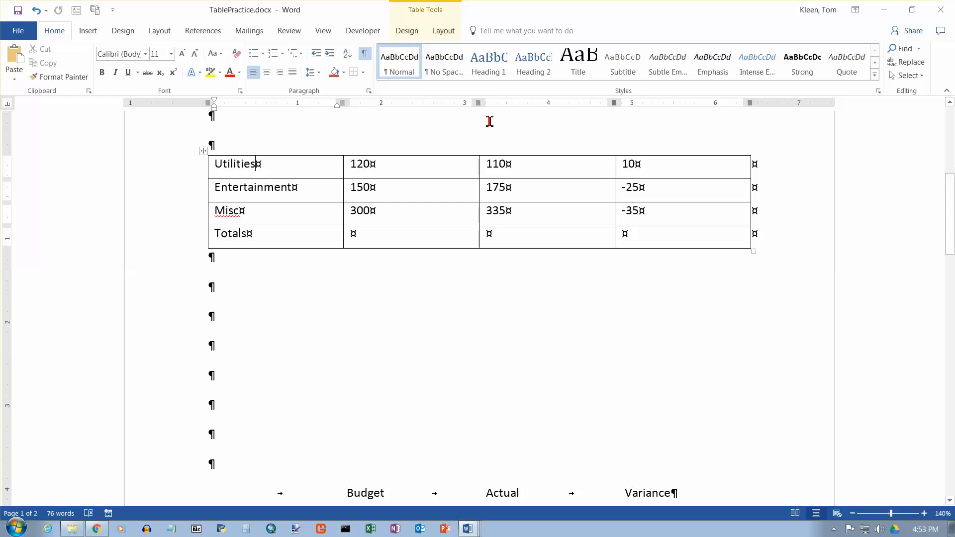
left_click(427, 167)
left_click(445, 33)
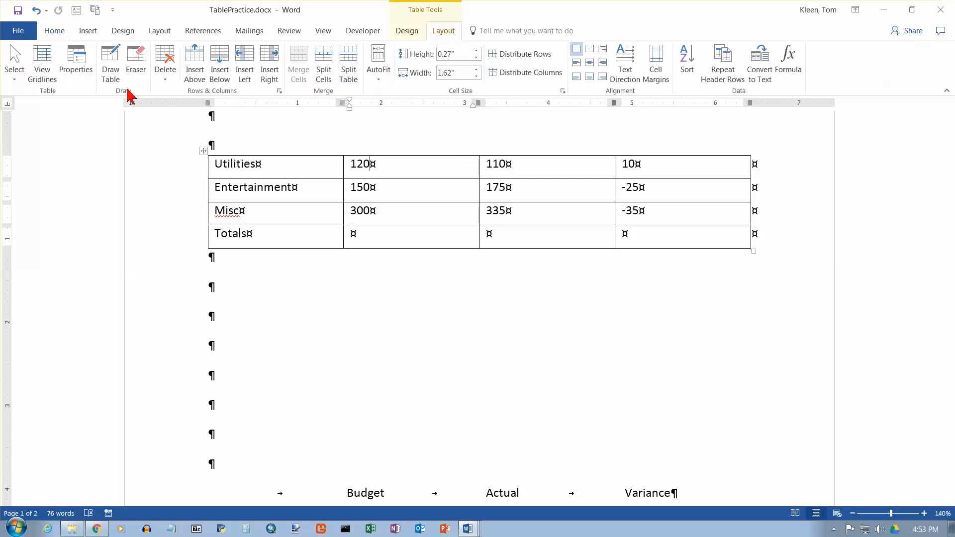